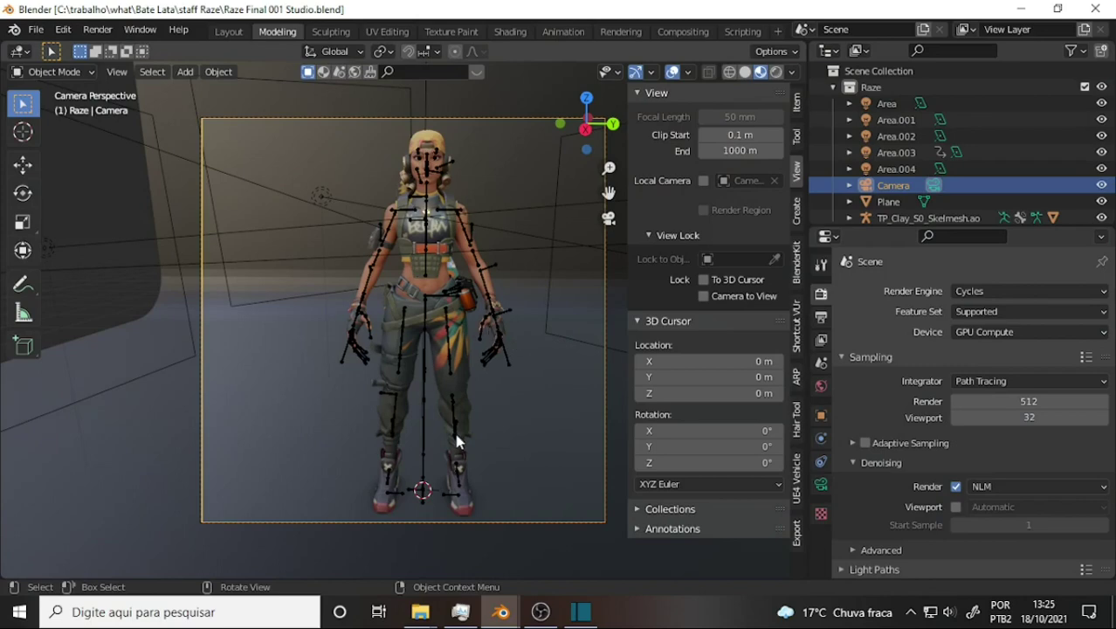
Open the Render menu in the top bar of the Raze scene.
{"action": "left_click", "coordinate": [96, 30]}
{"action": "left_click", "coordinate": [147, 119]}
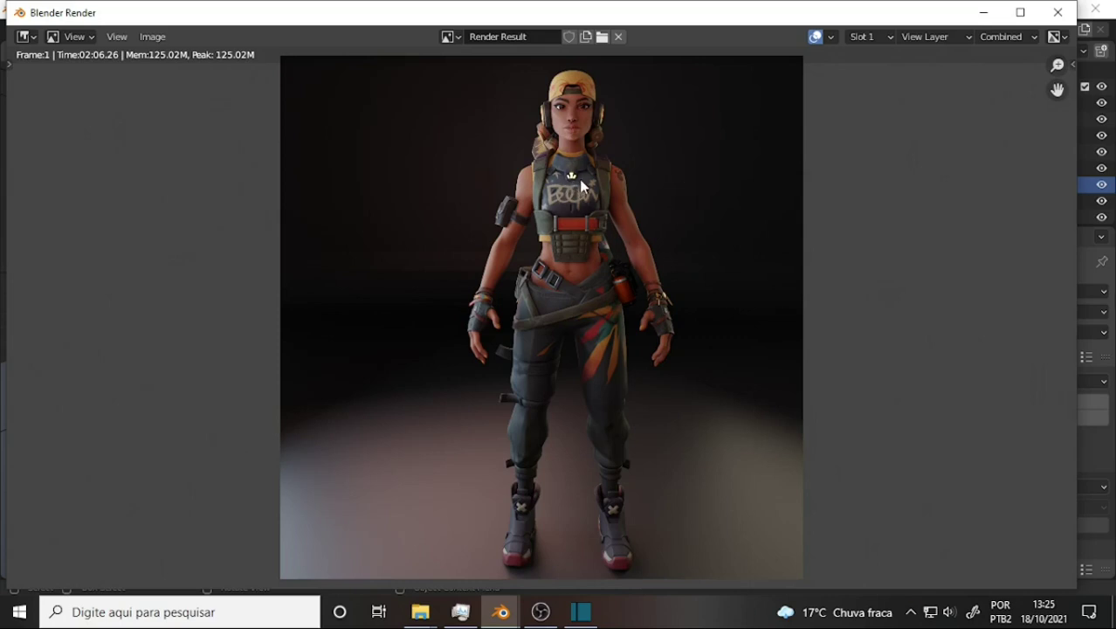
{"action": "left_click", "coordinate": [1058, 12]}
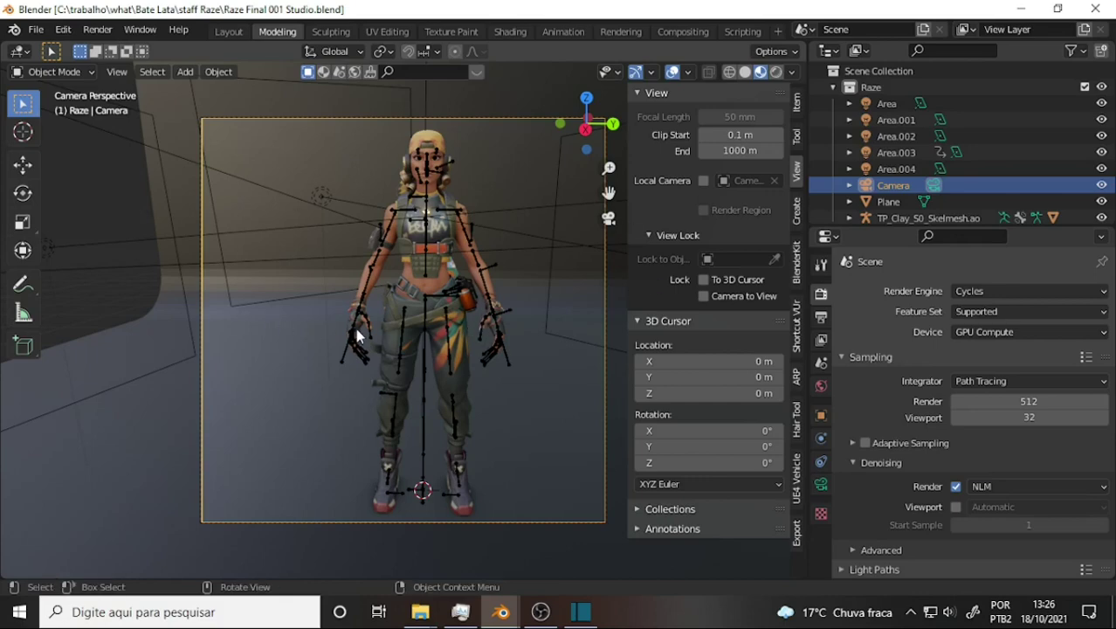
Show the finished render via Render > View Render and zoom in on the outfit.
{"action": "left_click", "coordinate": [98, 31]}
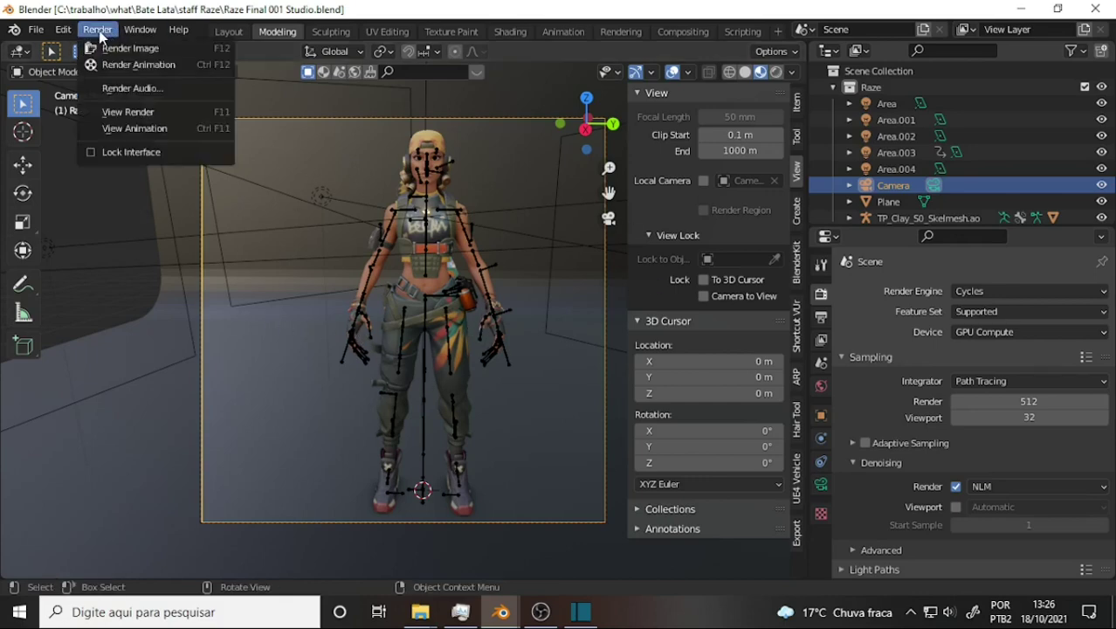
{"action": "left_click", "coordinate": [129, 115]}
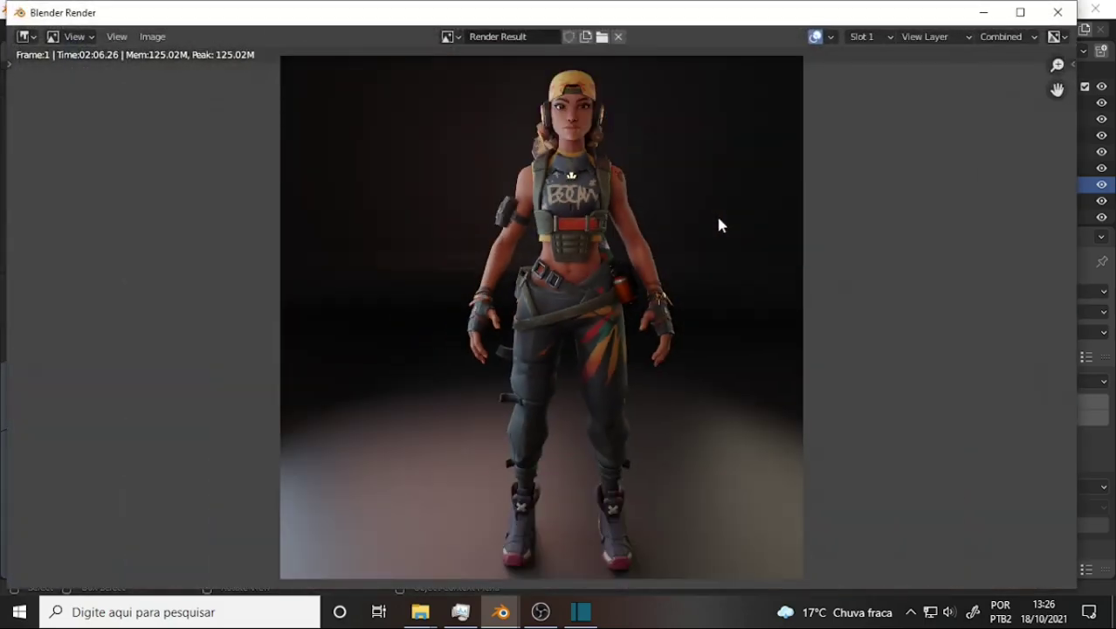
{"action": "scroll", "coordinate": [718, 226], "scroll_direction": "up", "scroll_amount": 3}
{"action": "scroll", "coordinate": [718, 225], "scroll_direction": "up", "scroll_amount": 4}
{"action": "scroll", "coordinate": [718, 224], "scroll_direction": "down", "scroll_amount": 2}
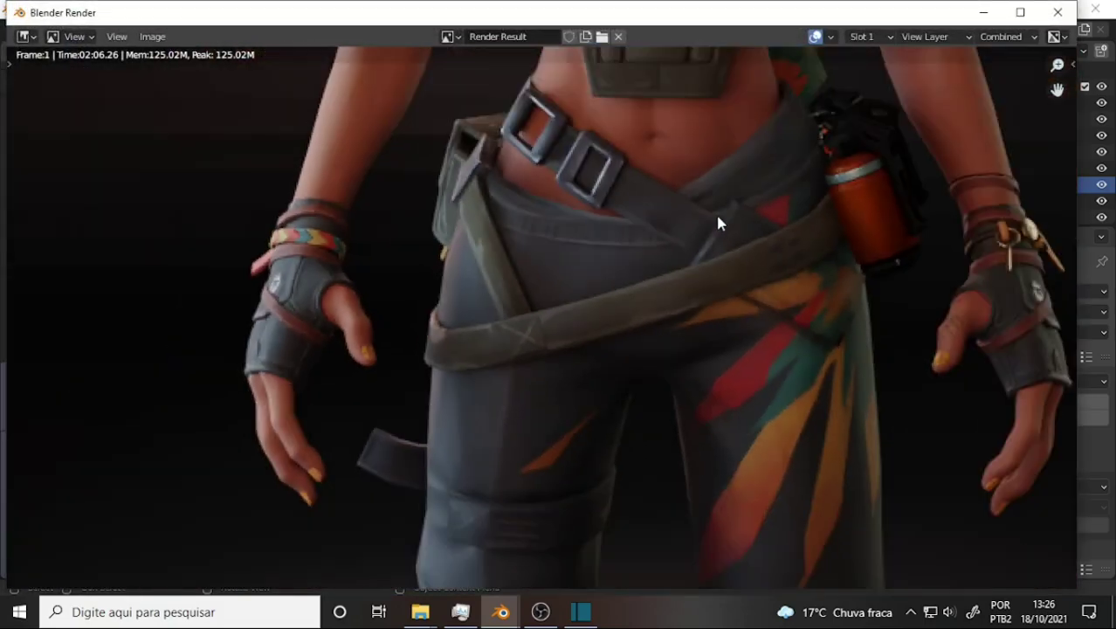
{"action": "scroll", "coordinate": [717, 224], "scroll_direction": "down", "scroll_amount": 1}
Pan and zoom the render image to inspect the character's face and cap.
{"action": "middle_click_drag", "start_coordinate": [753, 195], "coordinate": [680, 214]}
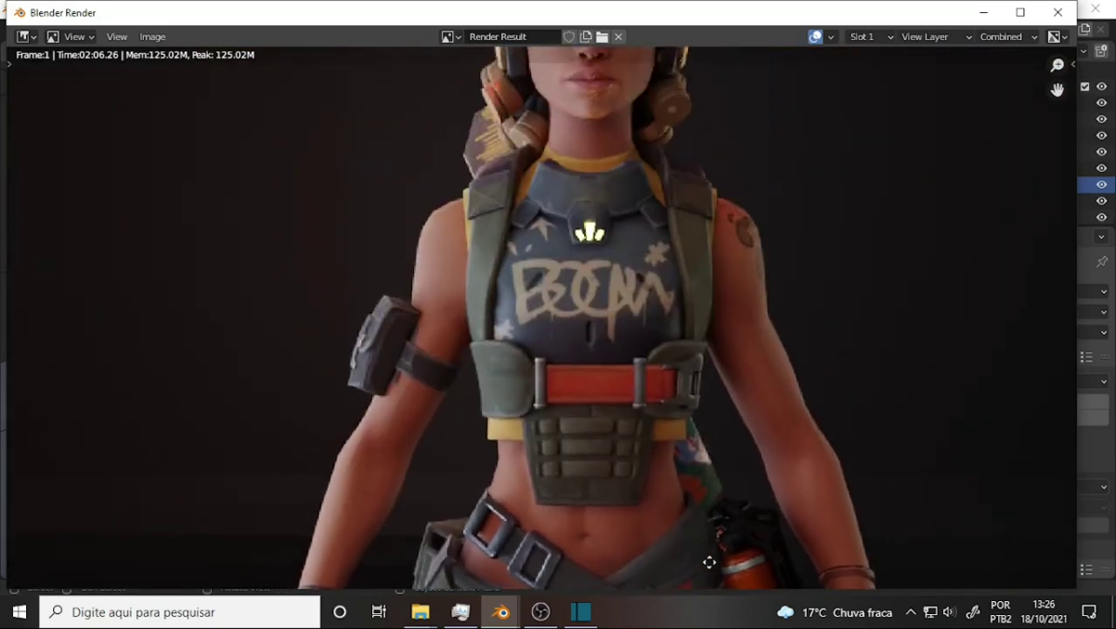
{"action": "scroll", "coordinate": [698, 174], "scroll_direction": "up", "scroll_amount": 1}
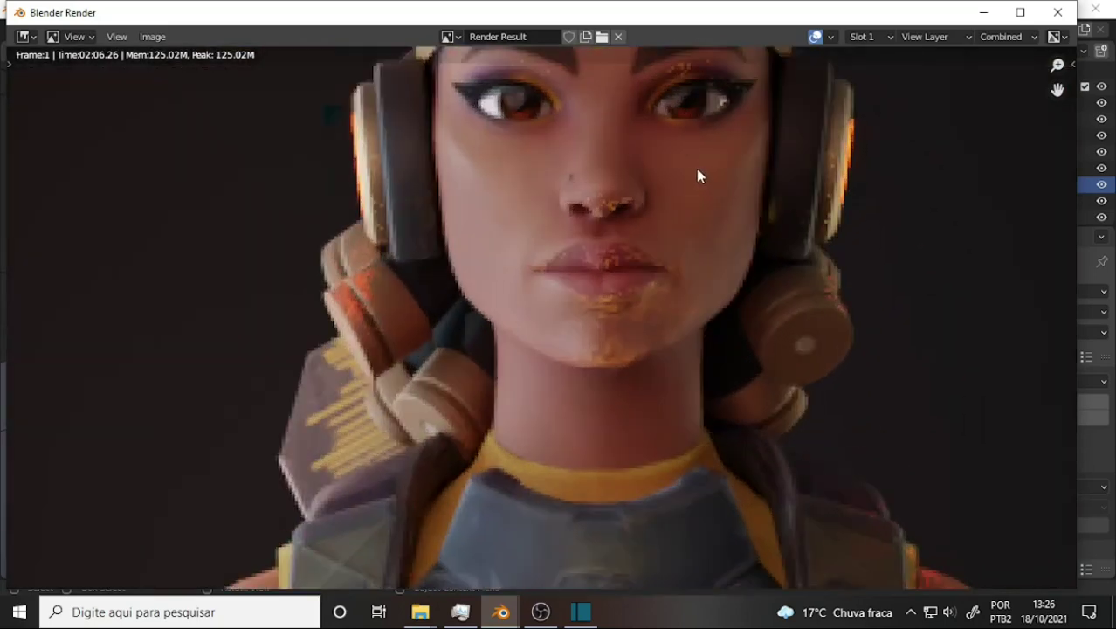
{"action": "scroll", "coordinate": [634, 229], "scroll_direction": "up", "scroll_amount": 1}
{"action": "scroll", "coordinate": [676, 247], "scroll_direction": "down", "scroll_amount": 2}
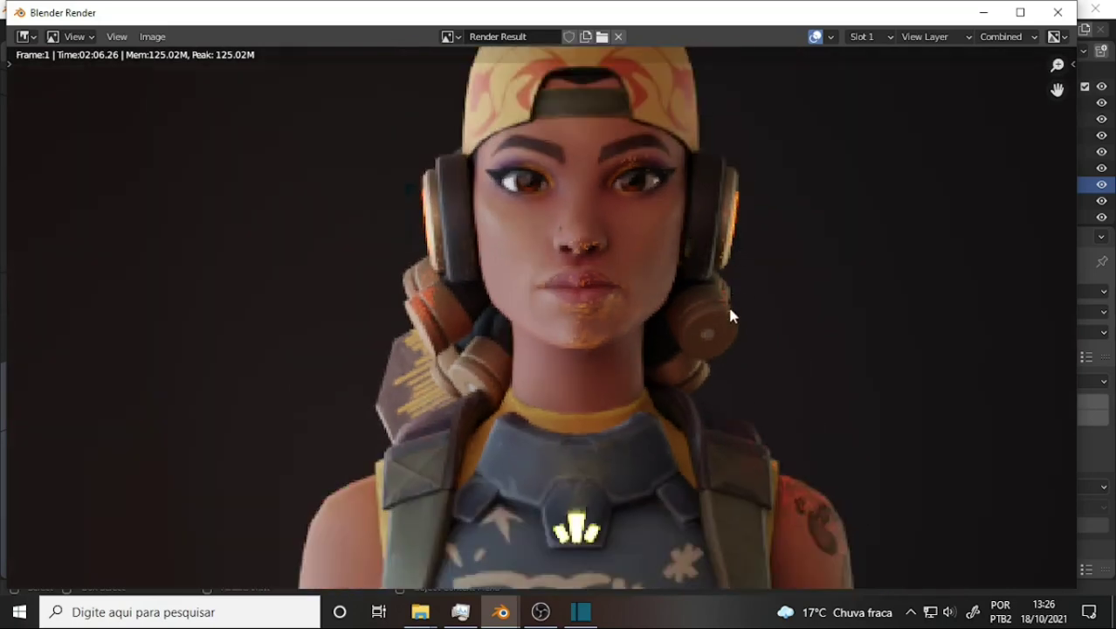
{"action": "scroll", "coordinate": [860, 219], "scroll_direction": "down", "scroll_amount": 1}
{"action": "scroll", "coordinate": [859, 219], "scroll_direction": "up", "scroll_amount": 2}
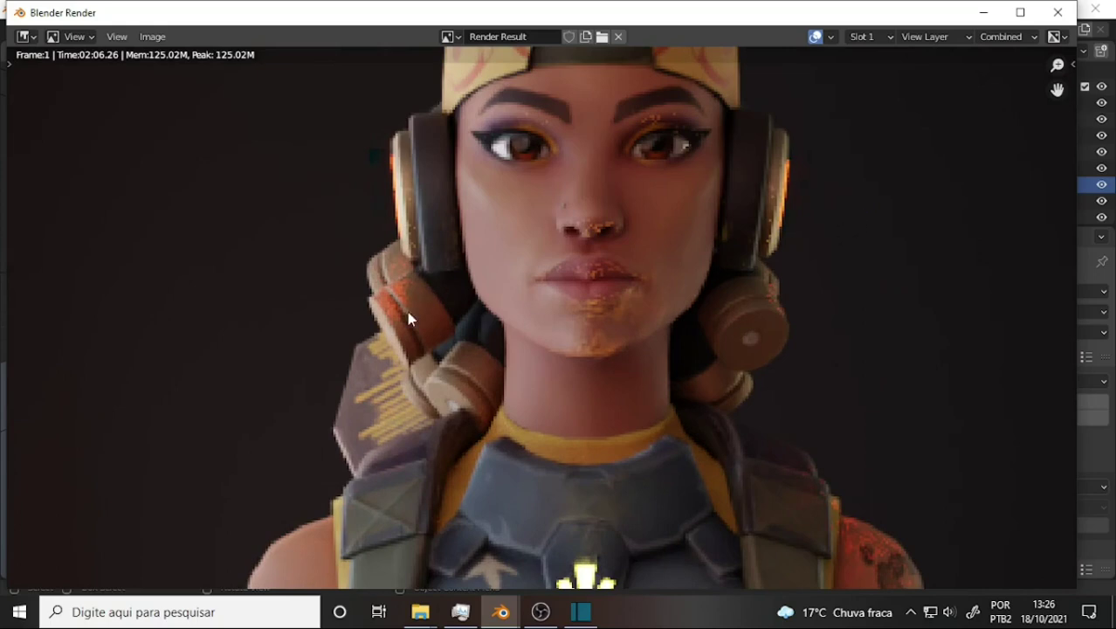
{"action": "scroll", "coordinate": [703, 232], "scroll_direction": "down", "scroll_amount": 2}
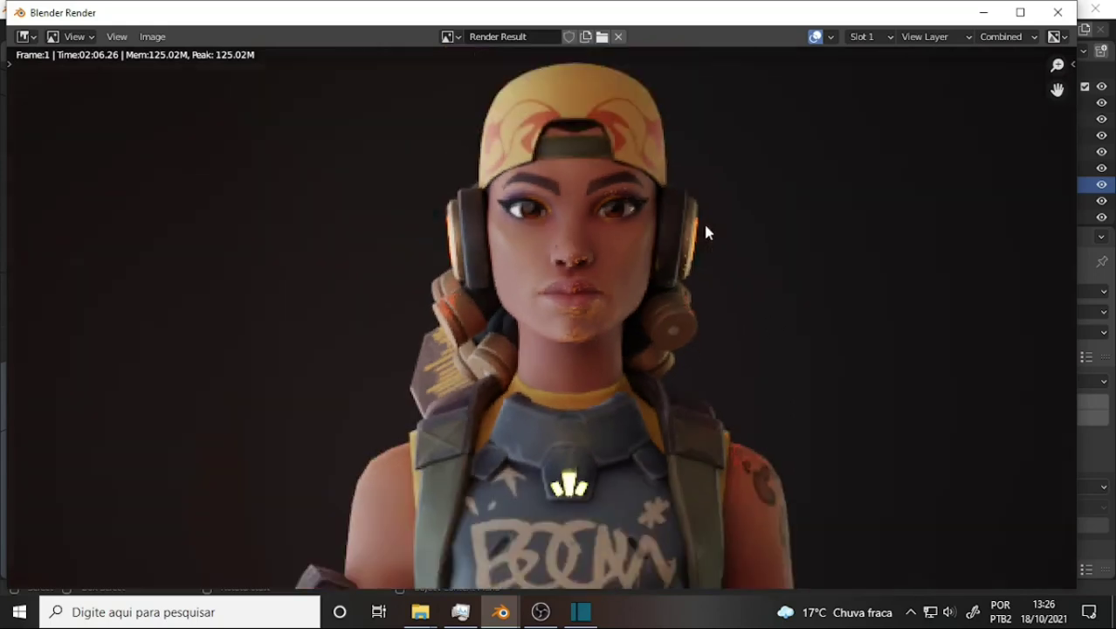
{"action": "scroll", "coordinate": [706, 230], "scroll_direction": "down", "scroll_amount": 2}
Close the render result, switch to Razes Options Eyes.blend, and enlarge its 3D view.
{"action": "left_click", "coordinate": [1057, 12]}
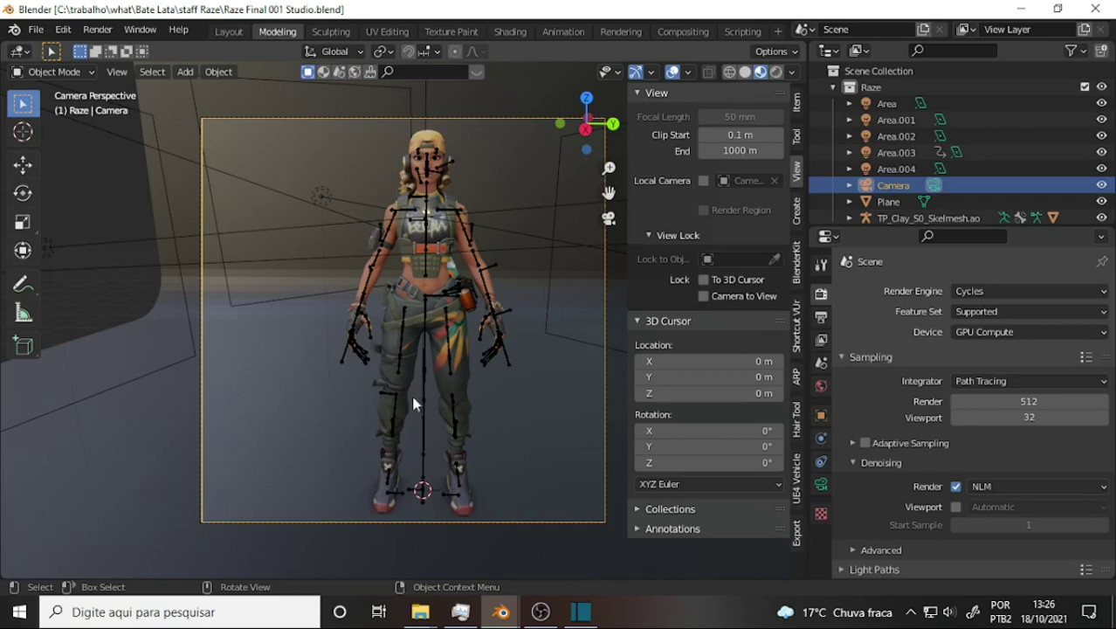
{"action": "left_click", "coordinate": [578, 555]}
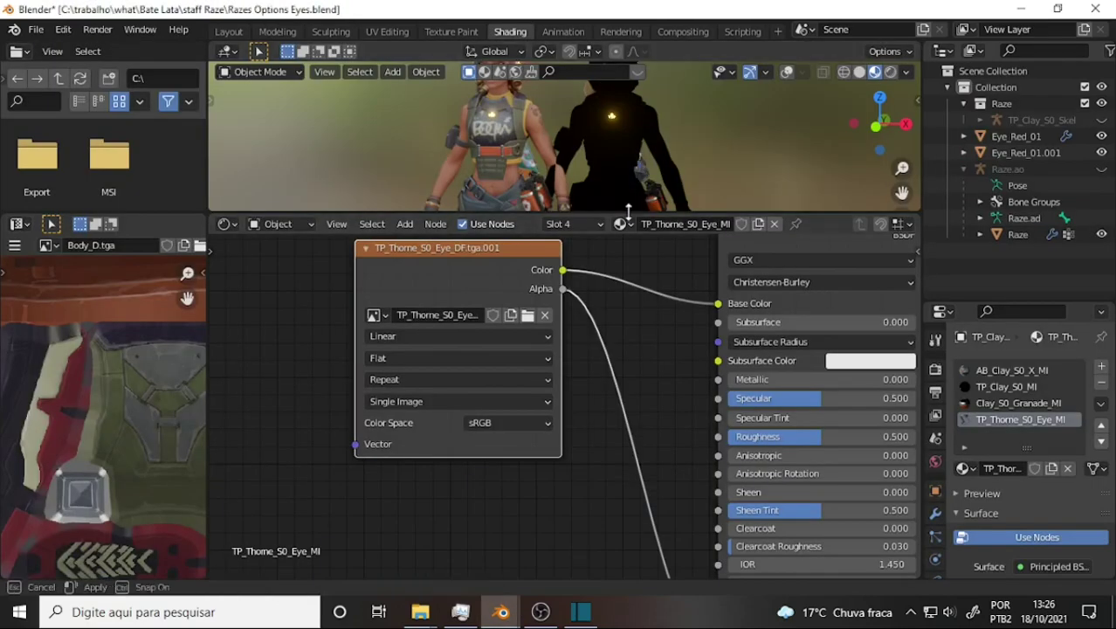
{"action": "left_click_drag", "start_coordinate": [622, 216], "coordinate": [622, 378]}
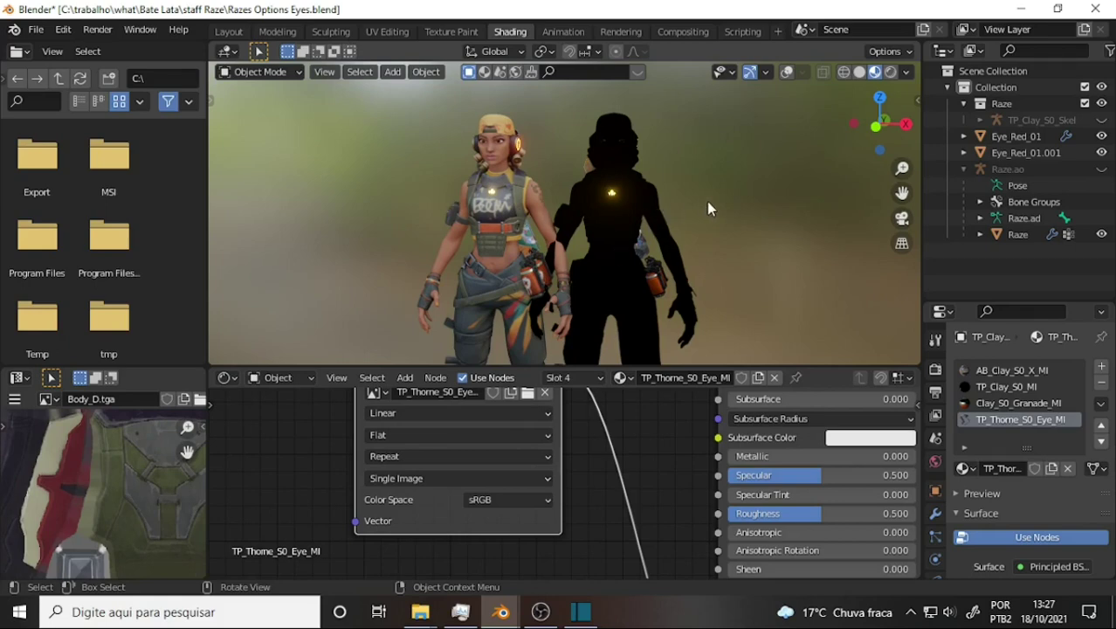
{"action": "mouse_move", "coordinate": [500, 612]}
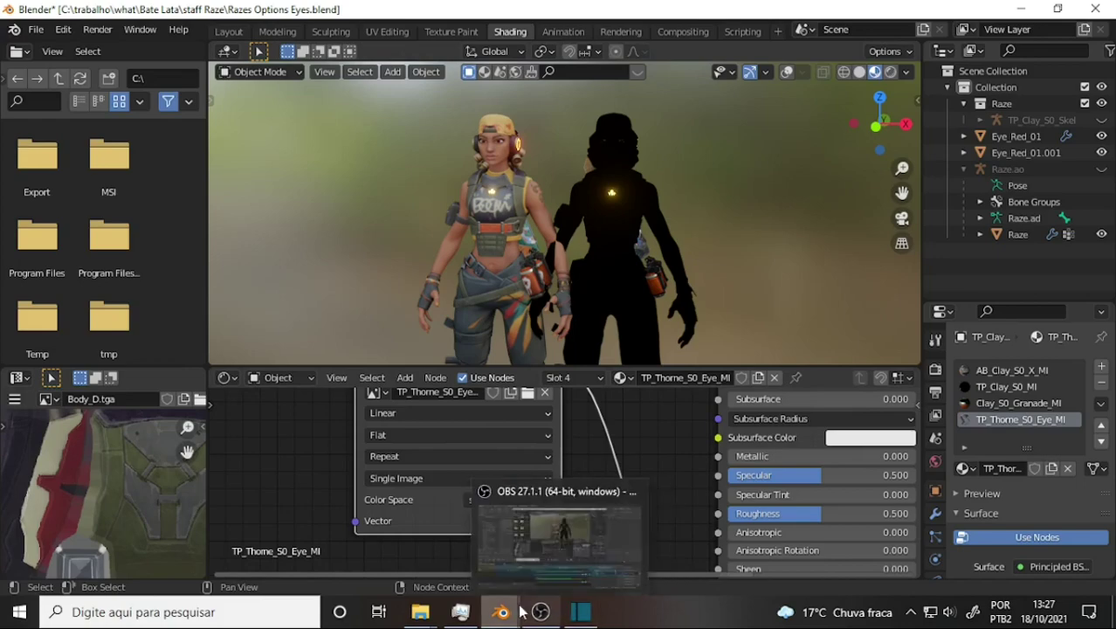
Return to Raze Final 001 Studio.blend and orbit and zoom around the character.
{"action": "left_click", "coordinate": [415, 563]}
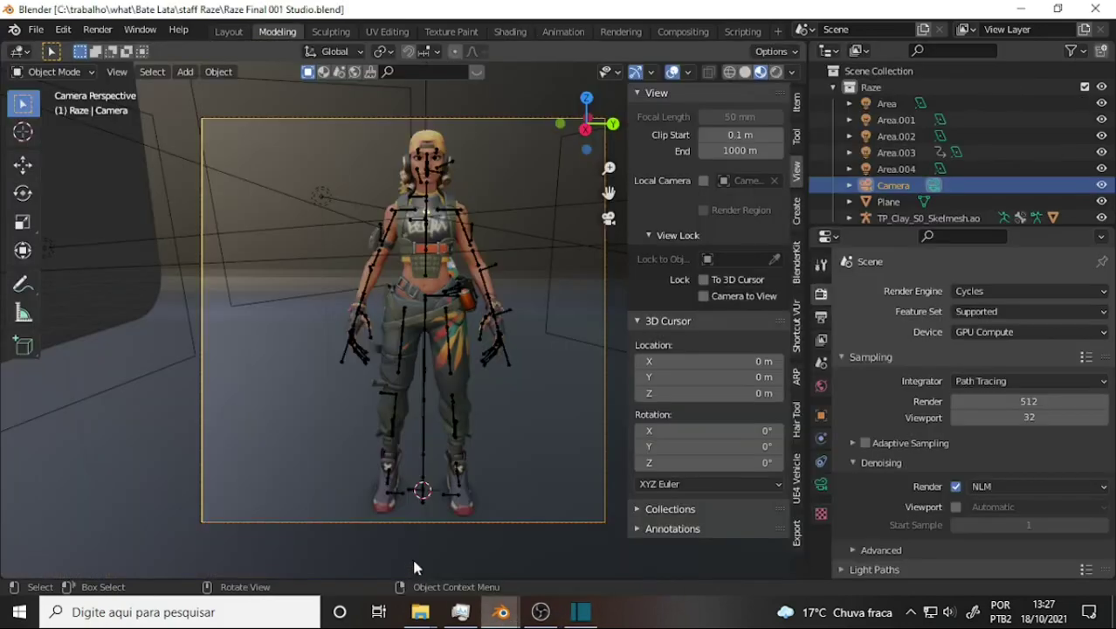
{"action": "scroll", "coordinate": [497, 256], "scroll_direction": "up", "scroll_amount": 1}
{"action": "scroll", "coordinate": [505, 228], "scroll_direction": "up", "scroll_amount": 2}
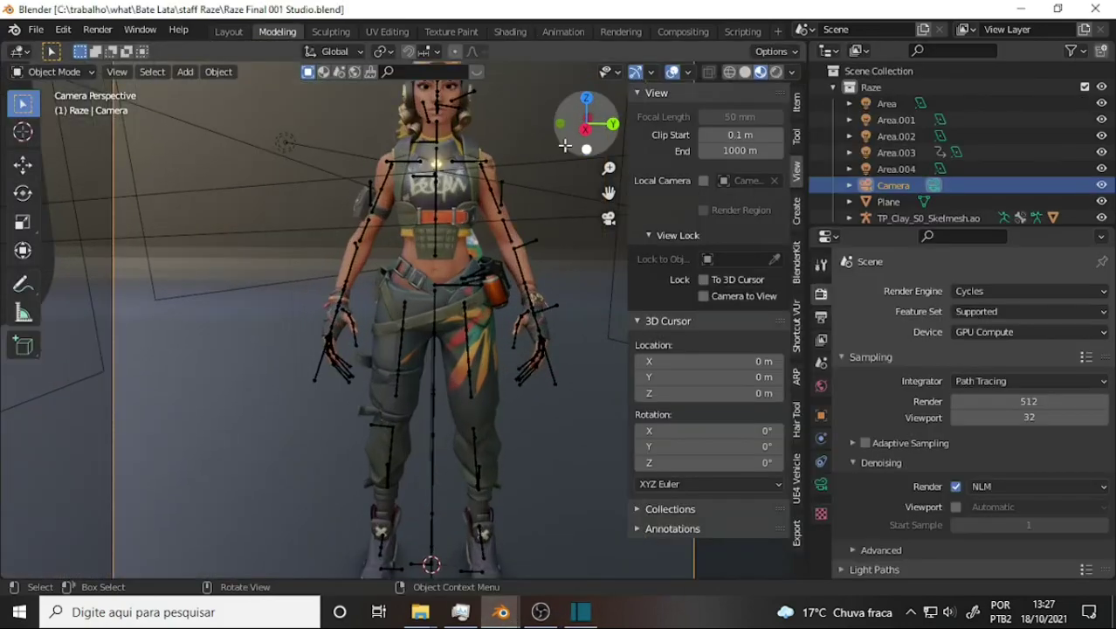
{"action": "middle_click_drag", "start_coordinate": [565, 146], "coordinate": [513, 152]}
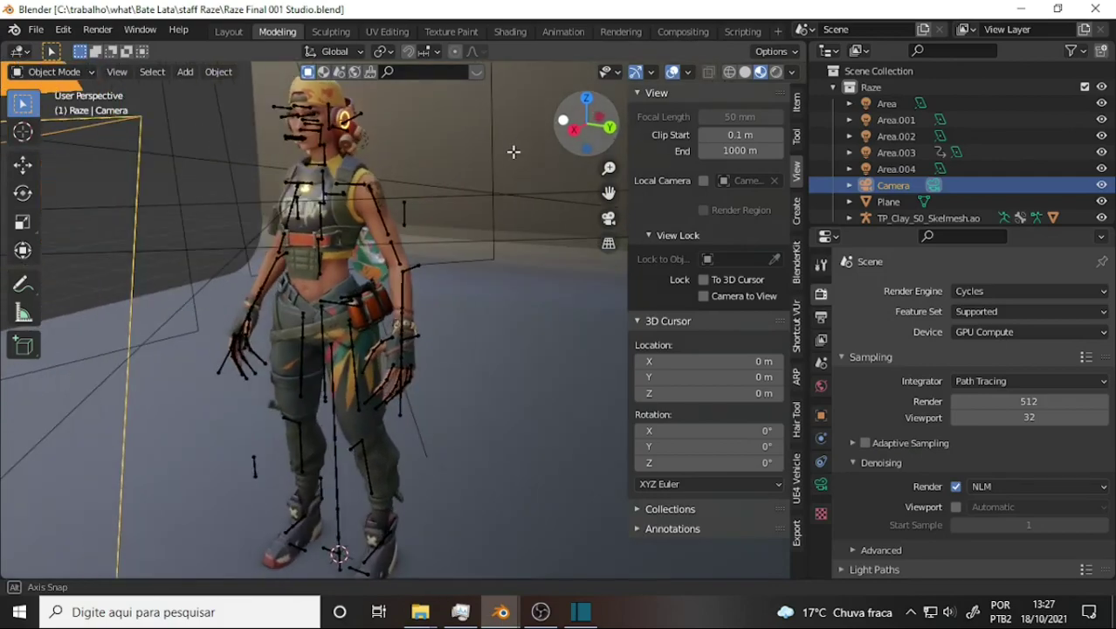
{"action": "scroll", "coordinate": [514, 167], "scroll_direction": "up", "scroll_amount": 3}
{"action": "scroll", "coordinate": [514, 168], "scroll_direction": "down", "scroll_amount": 3}
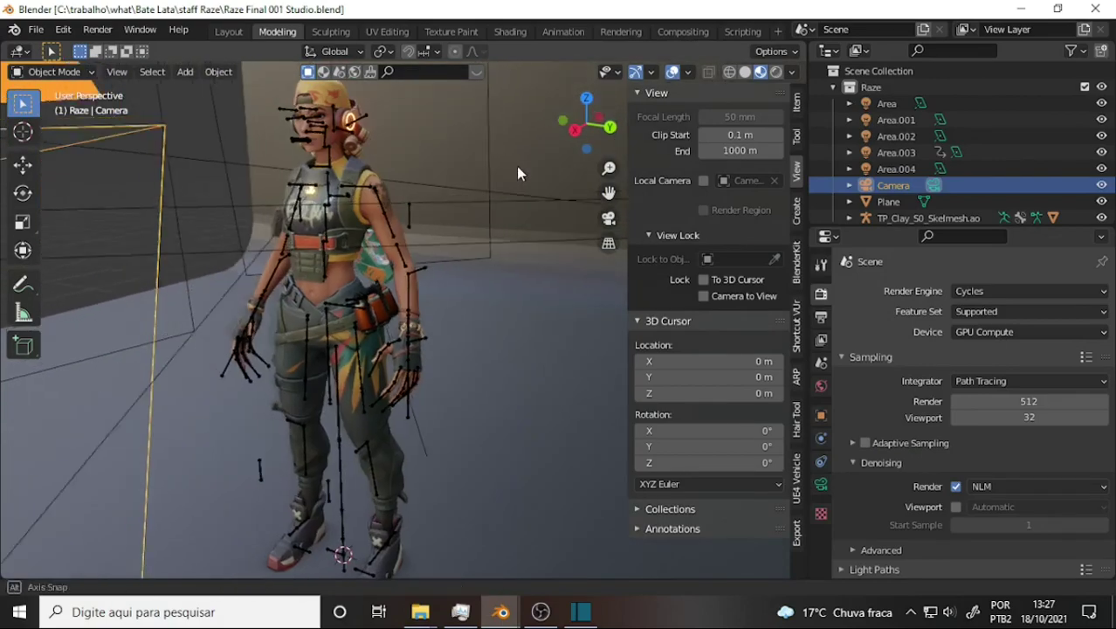
{"action": "middle_click_drag", "start_coordinate": [516, 166], "coordinate": [528, 178]}
{"action": "scroll", "coordinate": [529, 179], "scroll_direction": "up", "scroll_amount": 3}
{"action": "scroll", "coordinate": [524, 154], "scroll_direction": "up", "scroll_amount": 2}
{"action": "scroll", "coordinate": [523, 154], "scroll_direction": "down", "scroll_amount": 3}
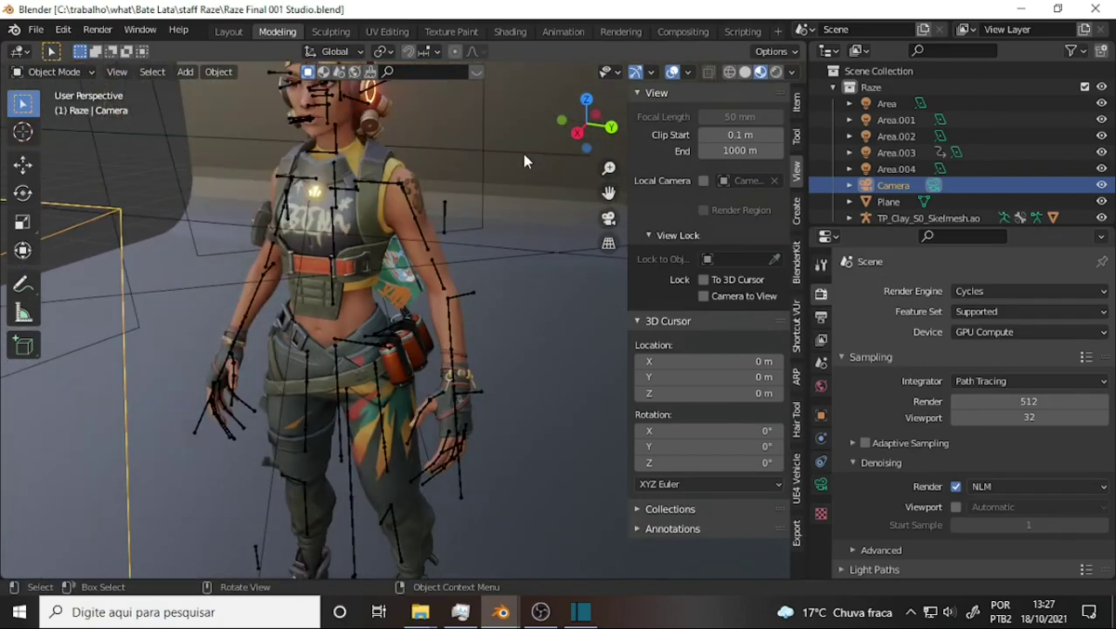
{"action": "left_click_drag", "start_coordinate": [609, 192], "coordinate": [563, 246]}
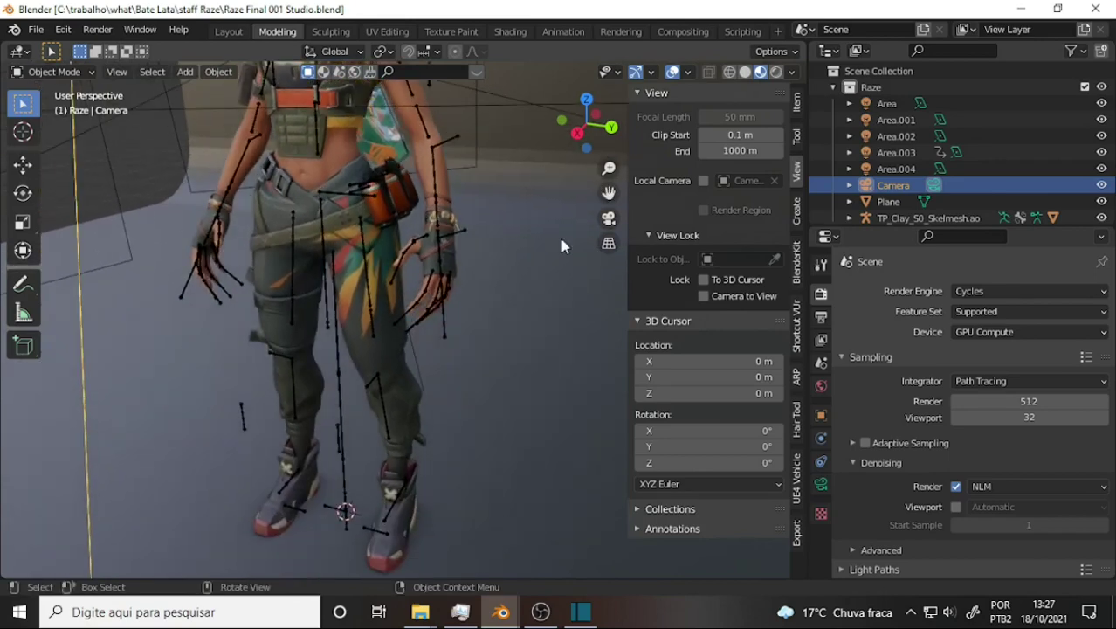
{"action": "mouse_move", "coordinate": [553, 242]}
{"action": "middle_mouse_down"}
{"action": "mouse_move", "coordinate": [511, 237]}
{"action": "mouse_move", "coordinate": [545, 236]}
{"action": "middle_mouse_up"}
{"action": "scroll", "coordinate": [477, 210], "scroll_direction": "up", "scroll_amount": 1}
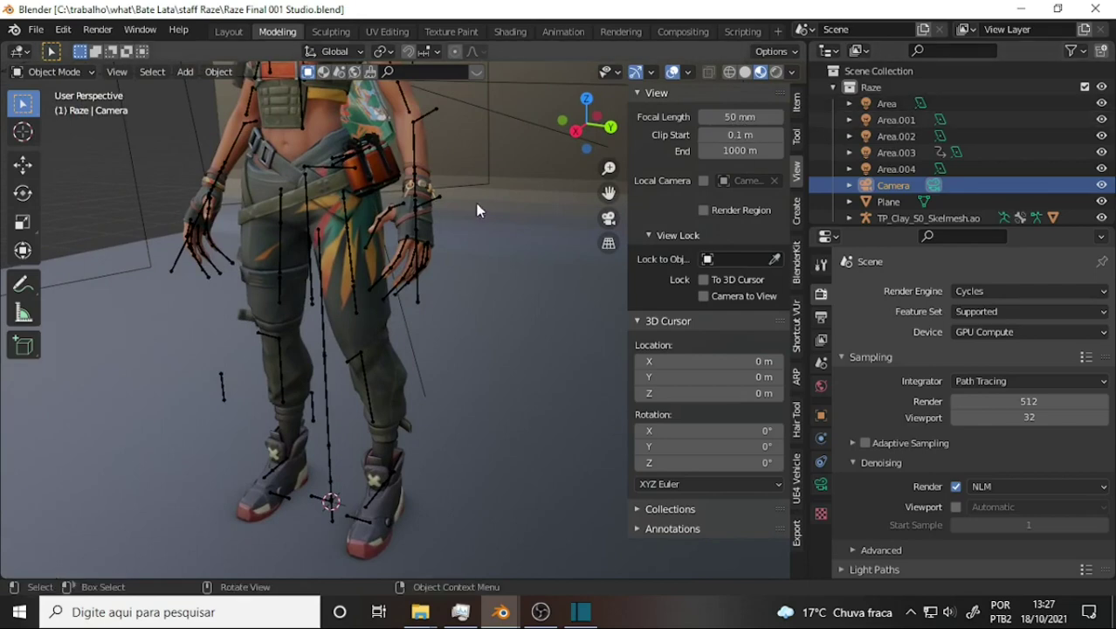
Select the TP_Clay_S0_Skelmesh.ao armature, browse its sidebar tabs, and enter Pose Mode.
{"action": "left_click", "coordinate": [424, 117]}
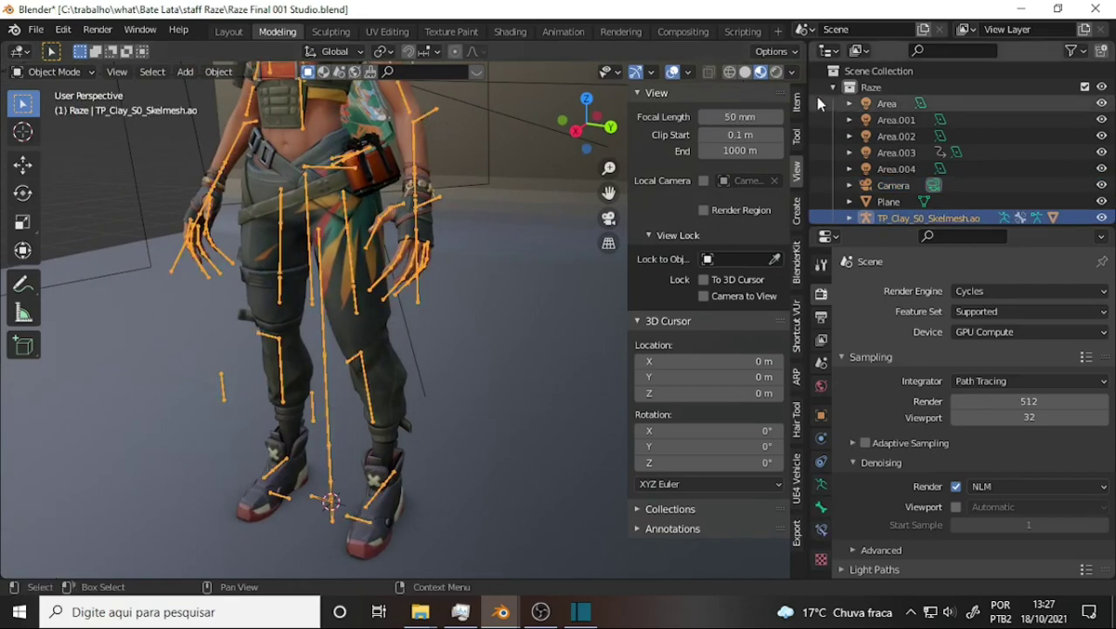
{"action": "left_click", "coordinate": [796, 102]}
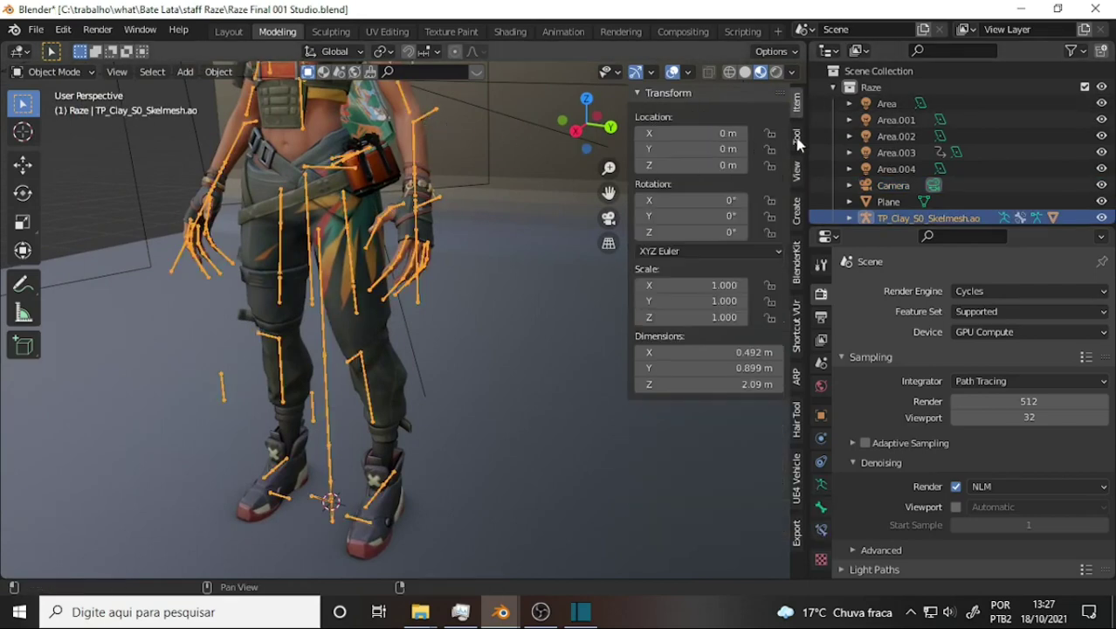
{"action": "left_click", "coordinate": [796, 139]}
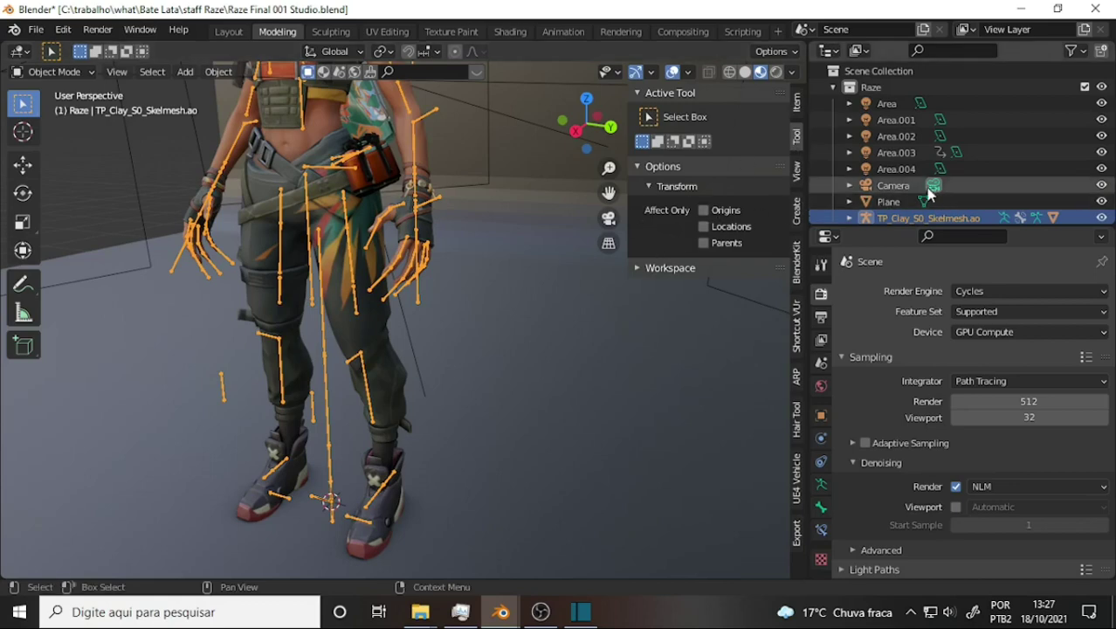
{"action": "scroll", "coordinate": [900, 197], "scroll_direction": "down", "scroll_amount": 1}
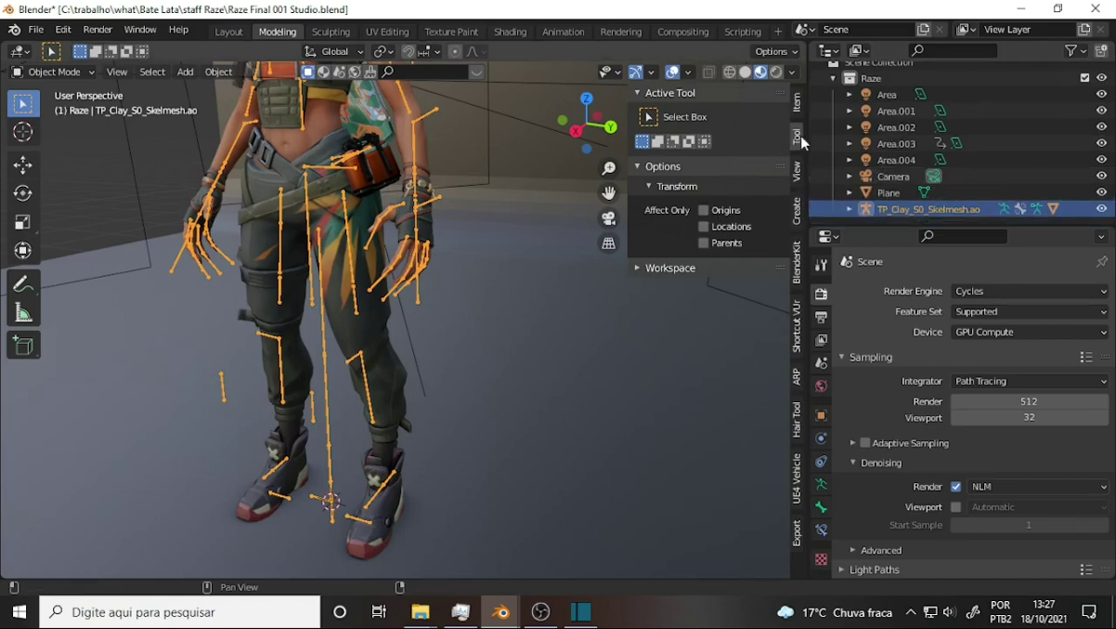
{"action": "left_click", "coordinate": [798, 105]}
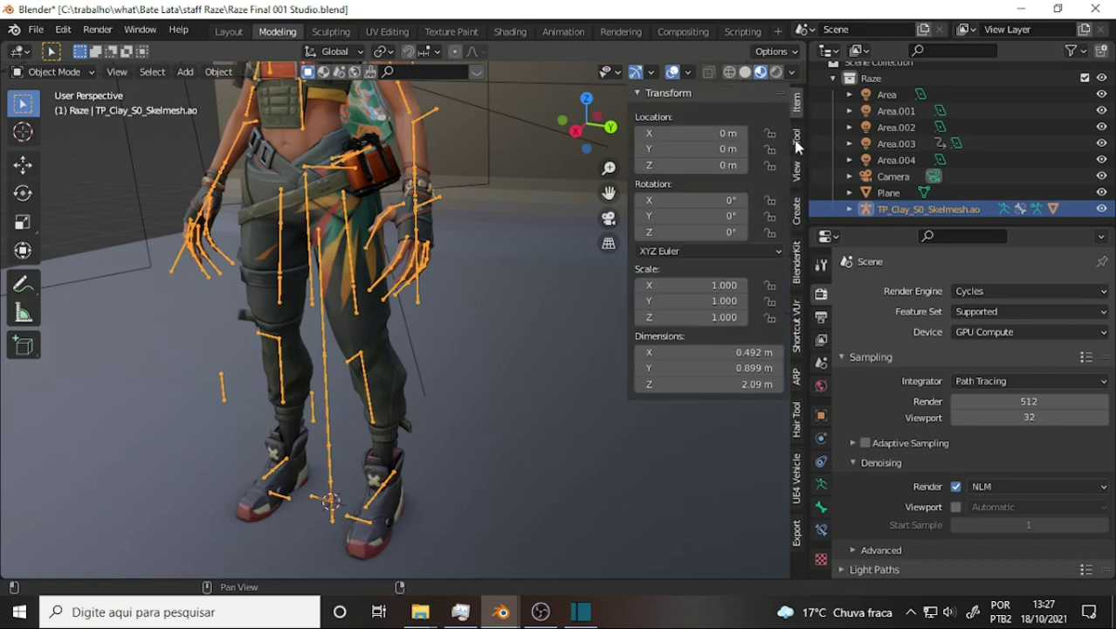
{"action": "left_click", "coordinate": [797, 144]}
{"action": "left_click", "coordinate": [797, 206]}
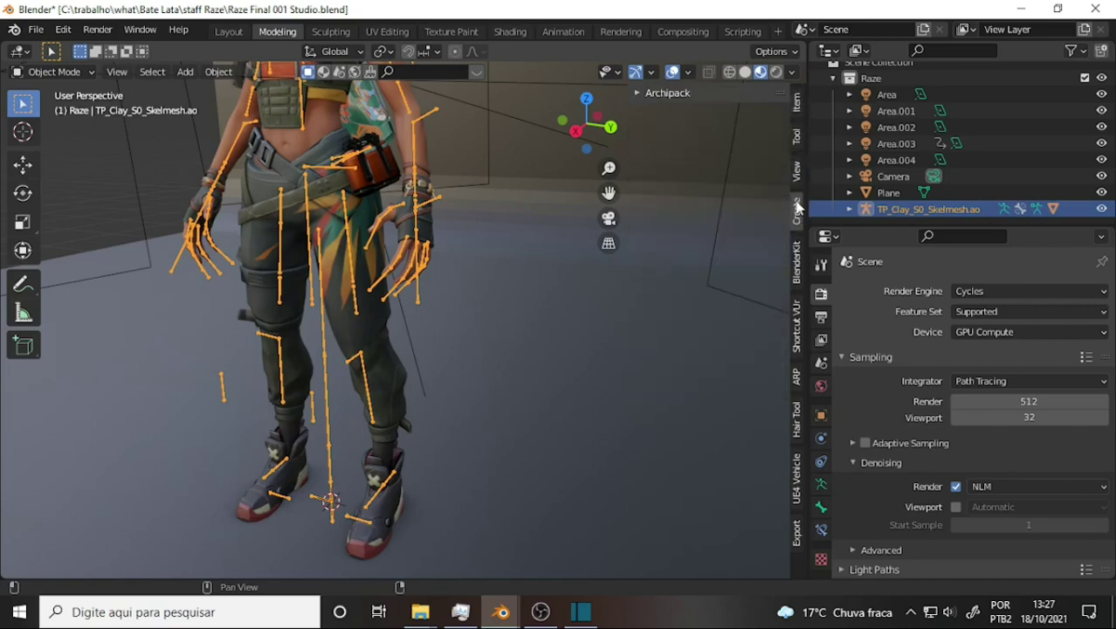
{"action": "left_click", "coordinate": [796, 140]}
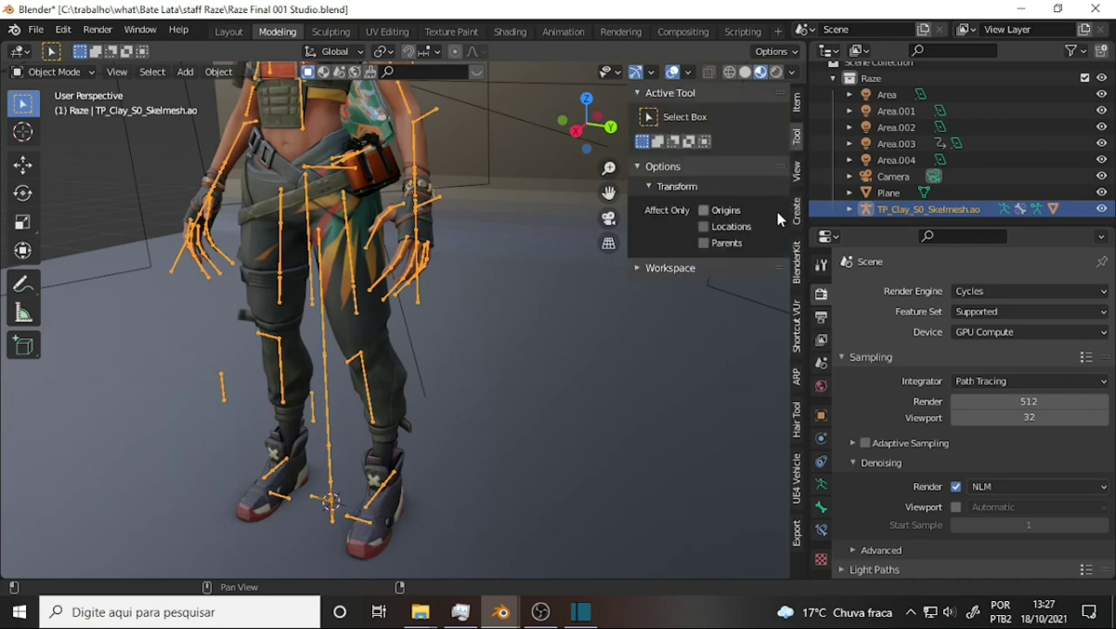
{"action": "left_click", "coordinate": [54, 72]}
{"action": "left_click", "coordinate": [54, 127]}
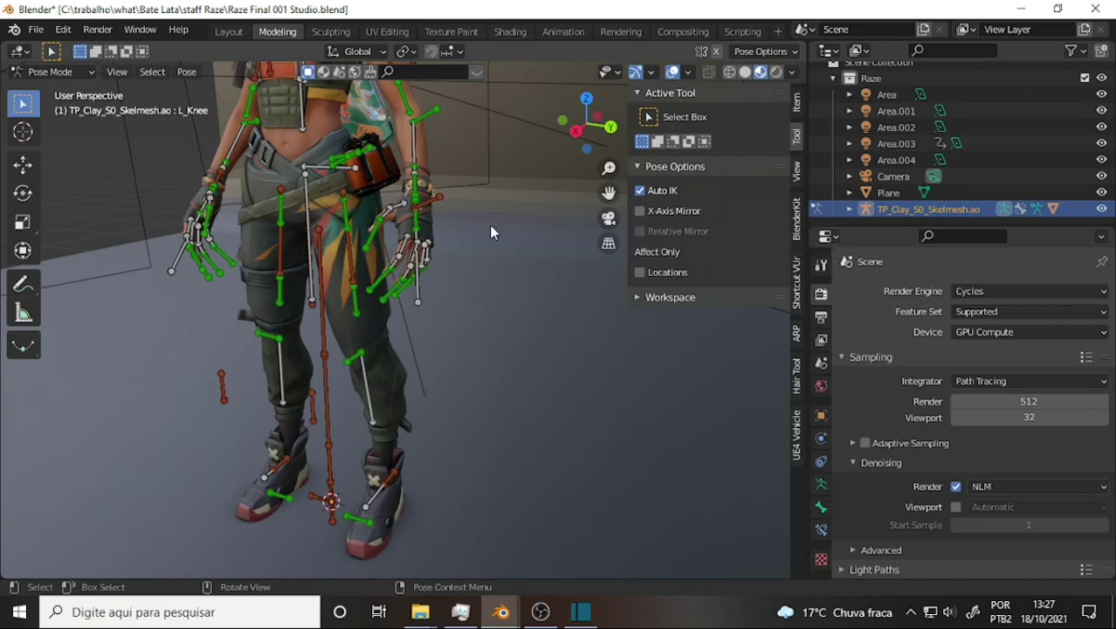
{"action": "middle_click_drag", "start_coordinate": [494, 232], "coordinate": [480, 234]}
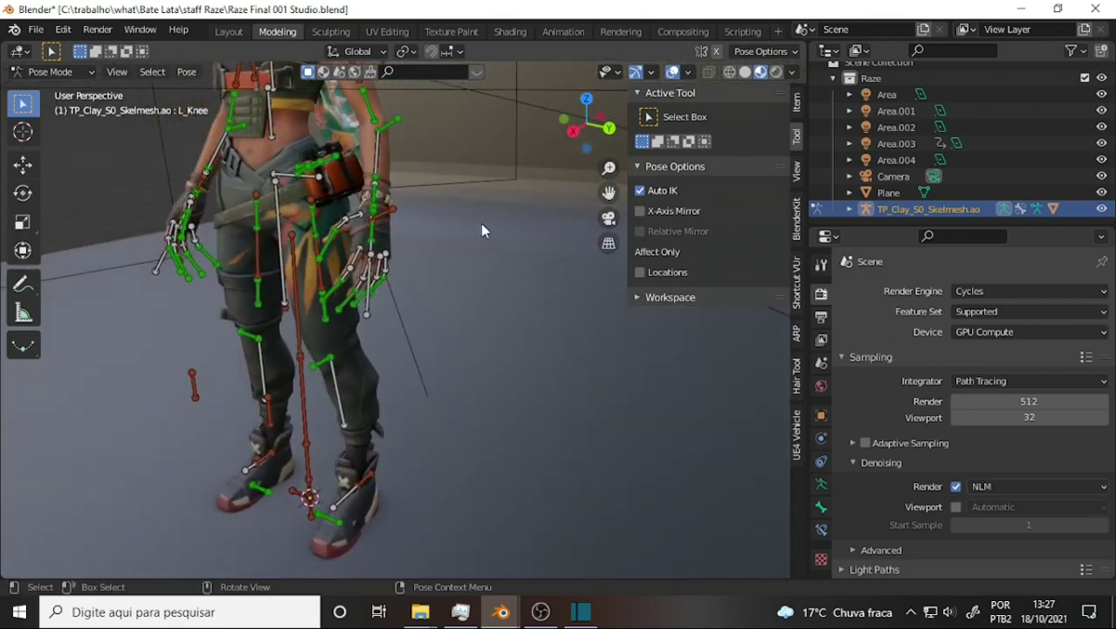
{"action": "scroll", "coordinate": [481, 231], "scroll_direction": "down", "scroll_amount": 3}
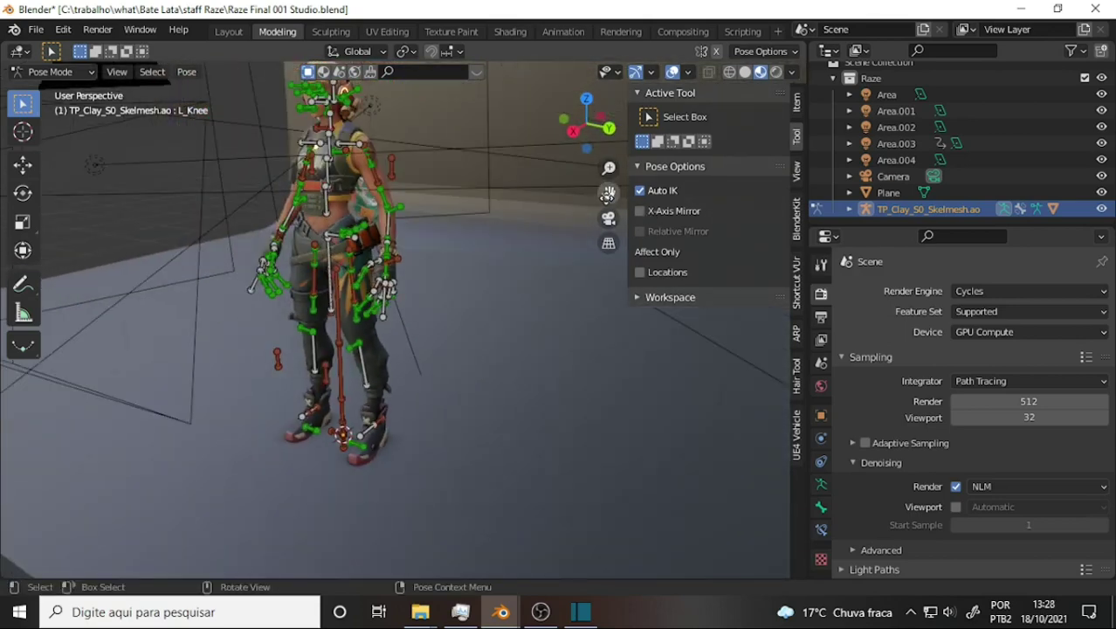
{"action": "left_click_drag", "start_coordinate": [609, 194], "coordinate": [609, 254]}
{"action": "scroll", "coordinate": [524, 217], "scroll_direction": "up", "scroll_amount": 3}
{"action": "mouse_move", "coordinate": [517, 219]}
{"action": "middle_mouse_down"}
{"action": "mouse_move", "coordinate": [501, 200]}
{"action": "mouse_move", "coordinate": [541, 196]}
{"action": "middle_mouse_up"}
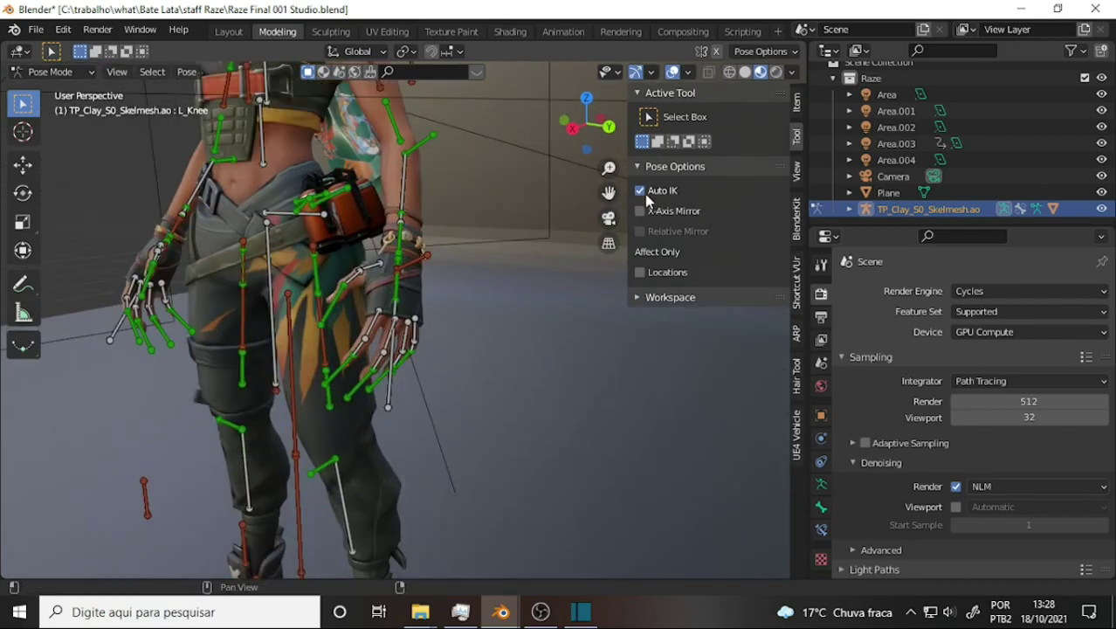
{"action": "left_click", "coordinate": [640, 191]}
{"action": "scroll", "coordinate": [526, 245], "scroll_direction": "down", "scroll_amount": 5}
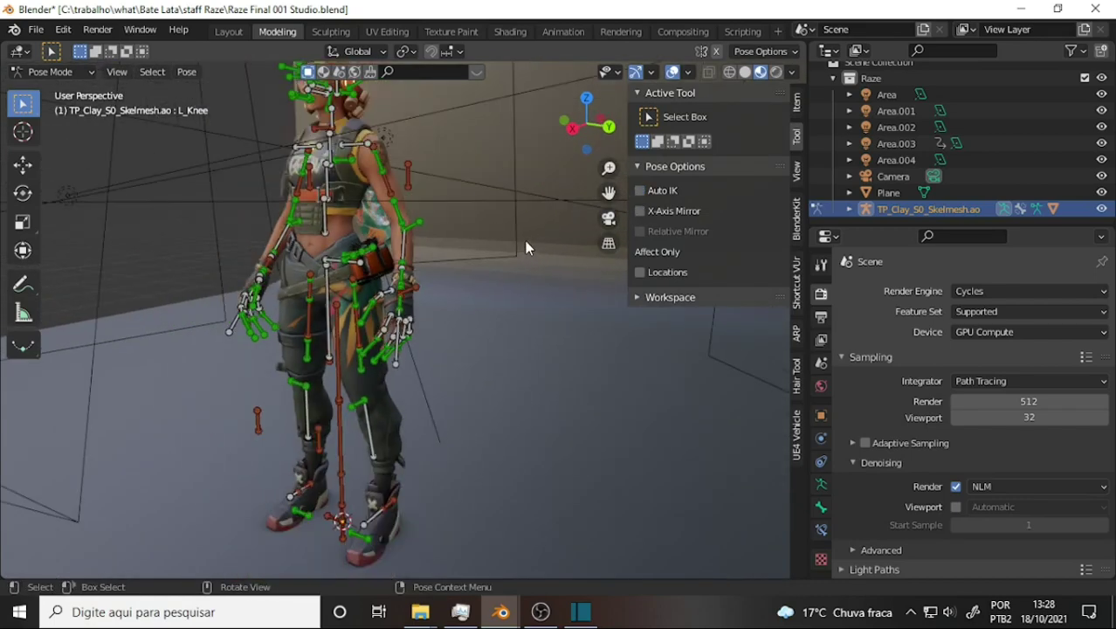
{"action": "scroll", "coordinate": [492, 255], "scroll_direction": "up", "scroll_amount": 4}
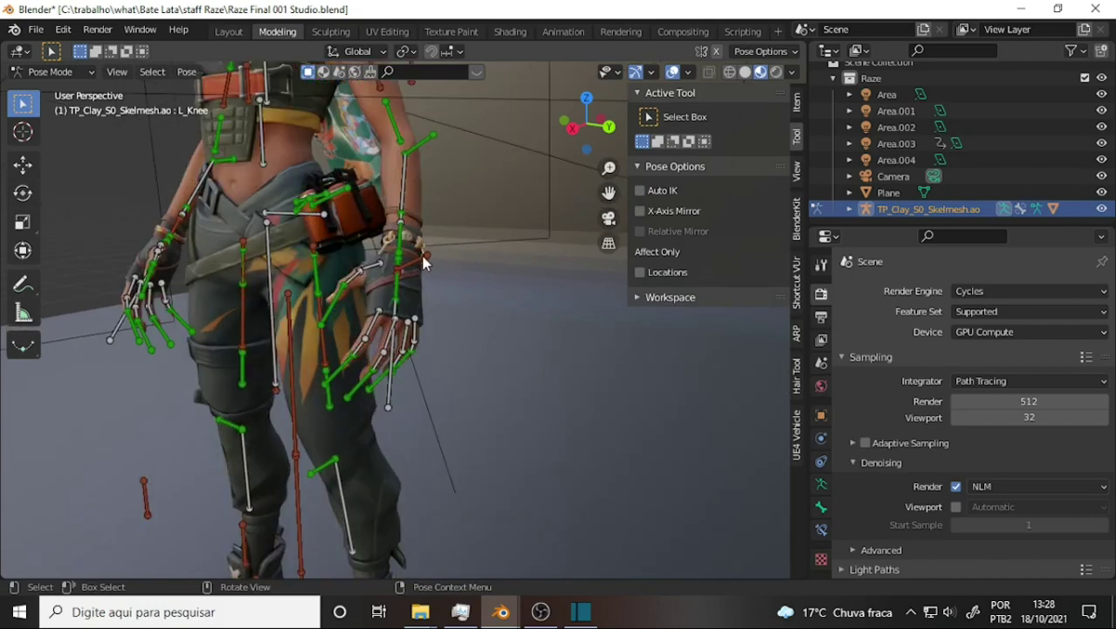
{"action": "scroll", "coordinate": [436, 262], "scroll_direction": "up", "scroll_amount": 2}
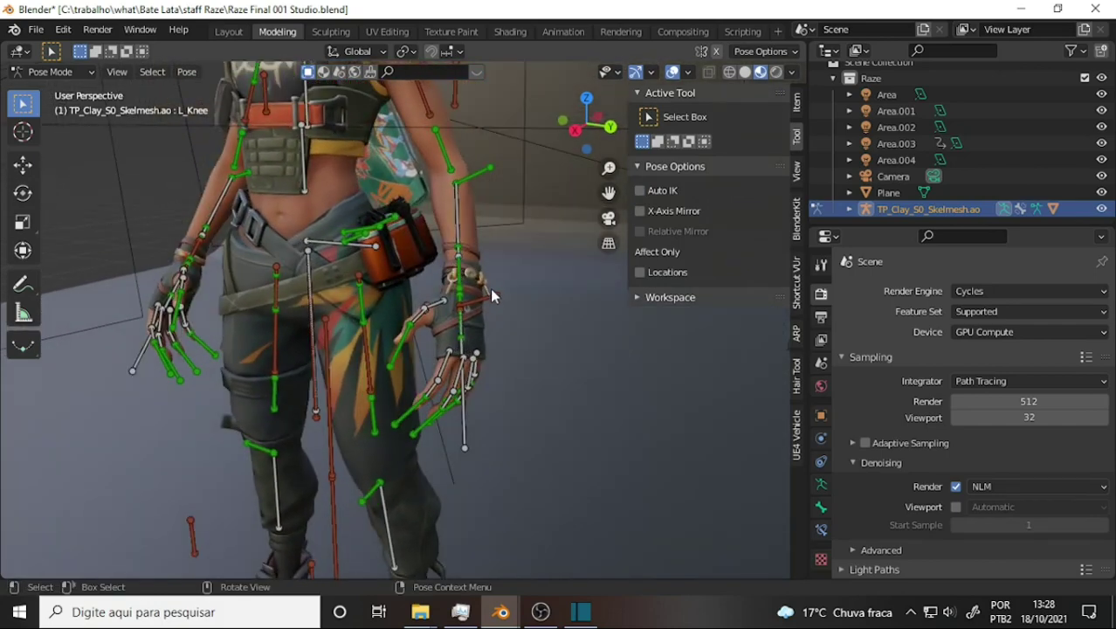
{"action": "left_click", "coordinate": [494, 294]}
{"action": "key", "text": "r"}
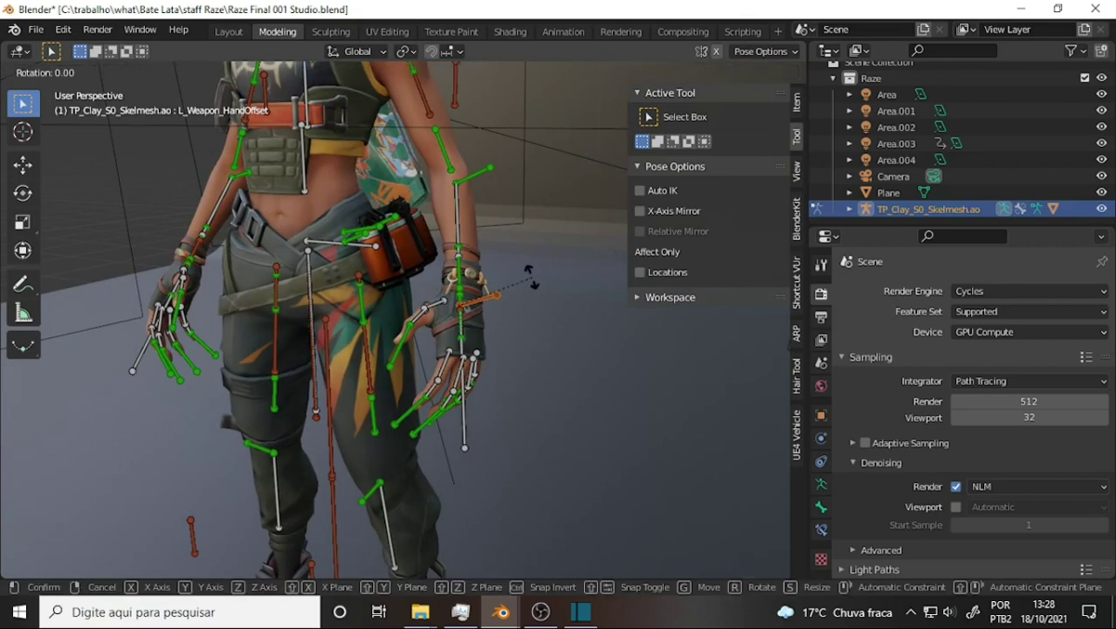
{"action": "key", "text": "x"}
{"action": "key", "text": "Escape"}
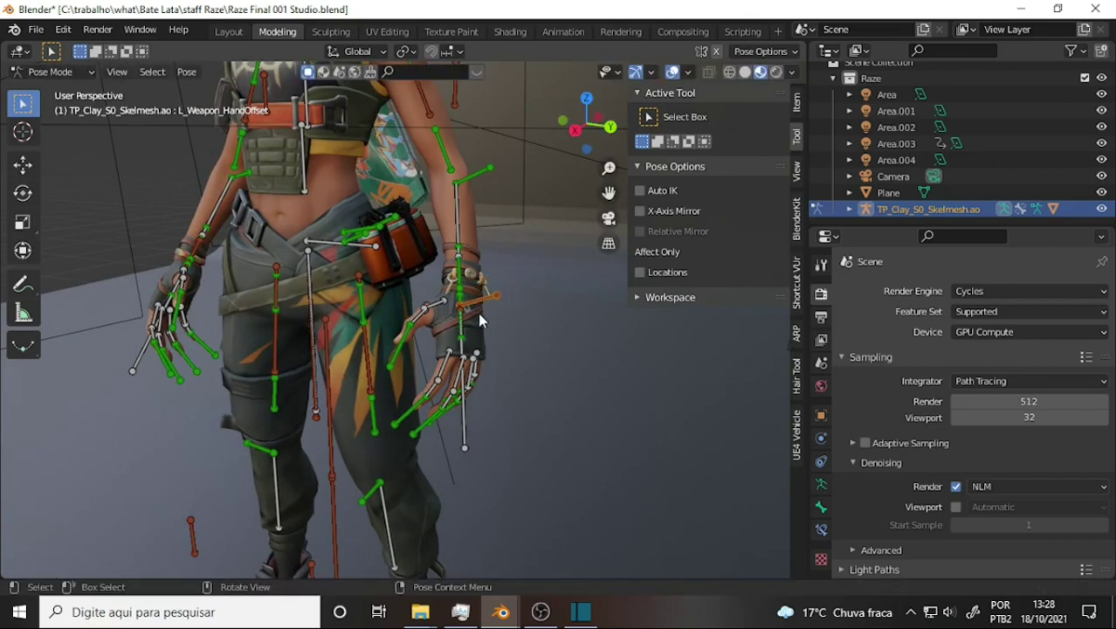
{"action": "left_click", "coordinate": [463, 324]}
{"action": "key", "text": "r"}
{"action": "key", "text": "x"}
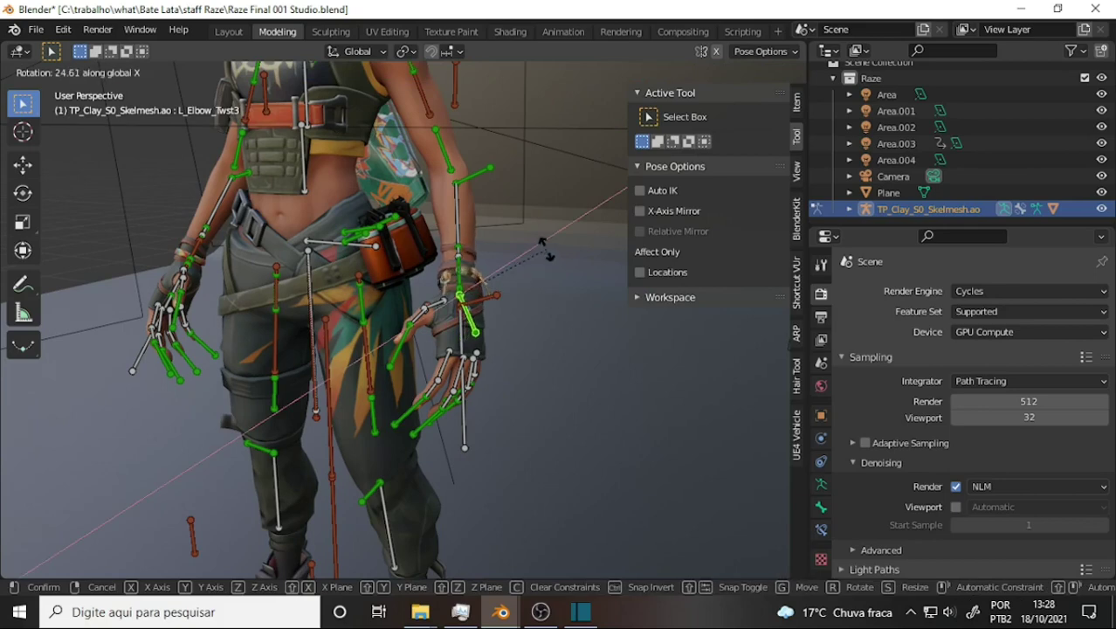
{"action": "key", "text": "Escape"}
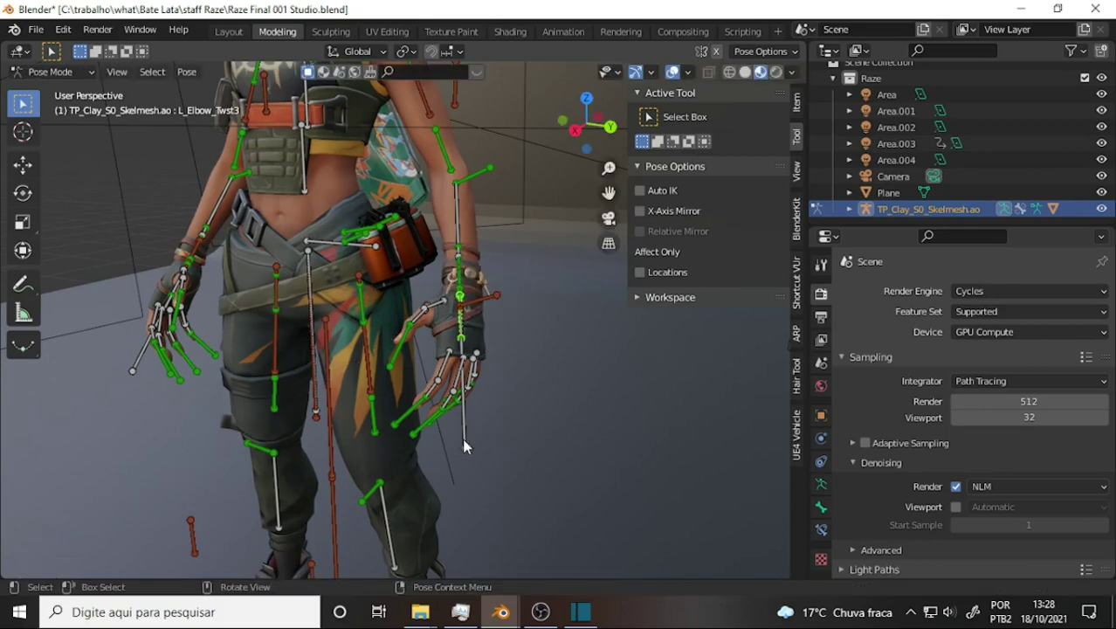
{"action": "left_click", "coordinate": [464, 447]}
{"action": "key", "text": "r"}
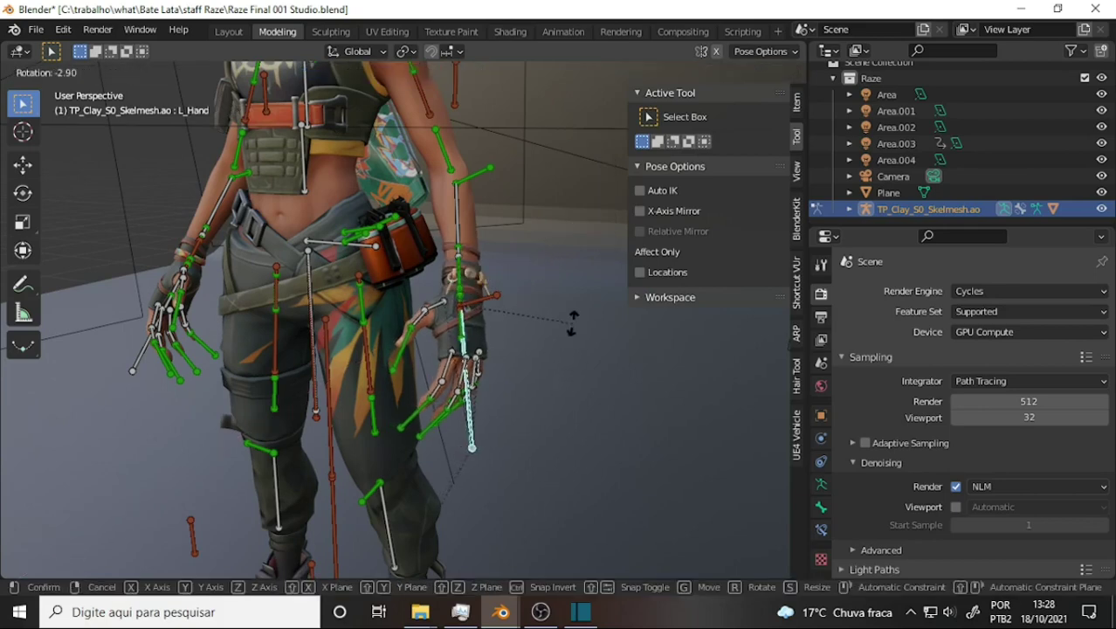
{"action": "key", "text": "x"}
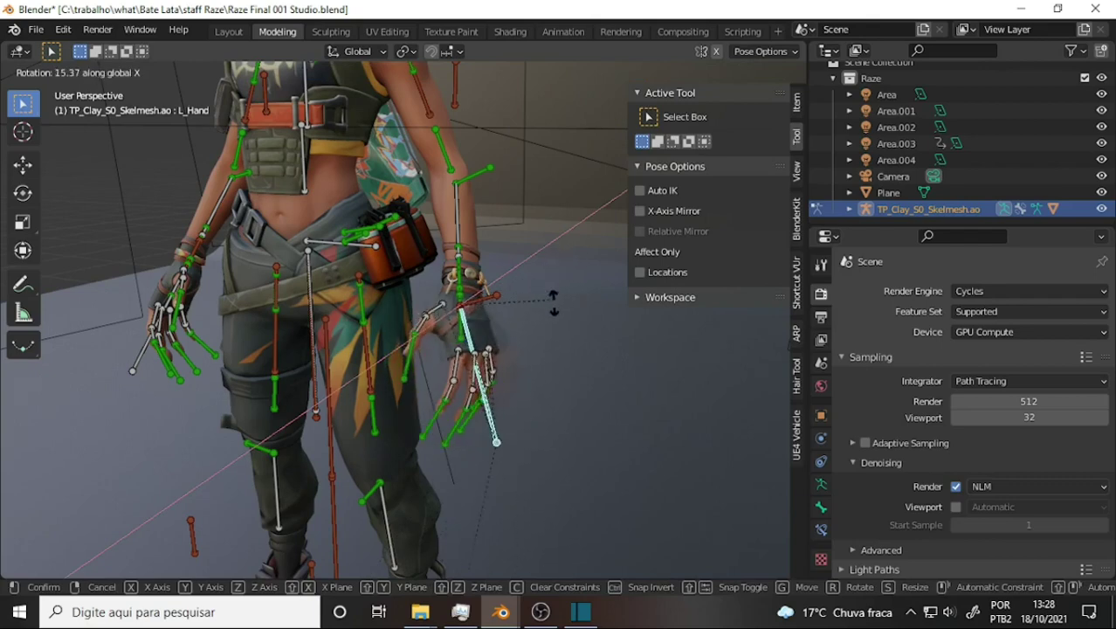
{"action": "right_click", "coordinate": [553, 302]}
{"action": "mouse_move", "coordinate": [541, 237]}
{"action": "middle_mouse_down"}
{"action": "mouse_move", "coordinate": [439, 249]}
{"action": "mouse_move", "coordinate": [526, 252]}
{"action": "middle_mouse_up"}
{"action": "scroll", "coordinate": [526, 254], "scroll_direction": "down", "scroll_amount": 2}
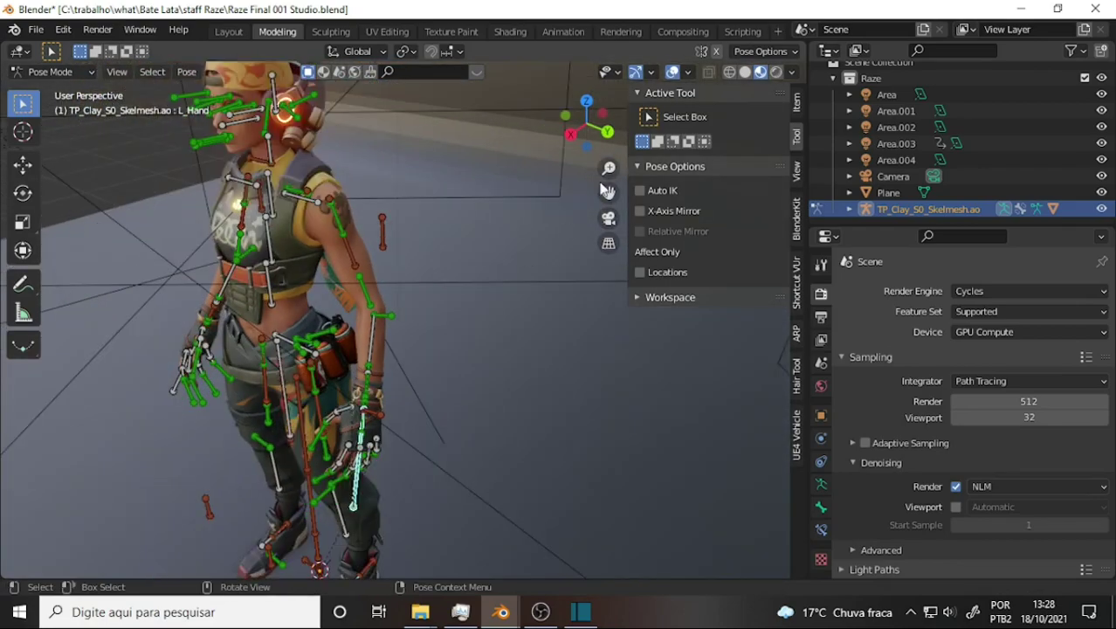
{"action": "left_click_drag", "start_coordinate": [609, 191], "coordinate": [574, 180]}
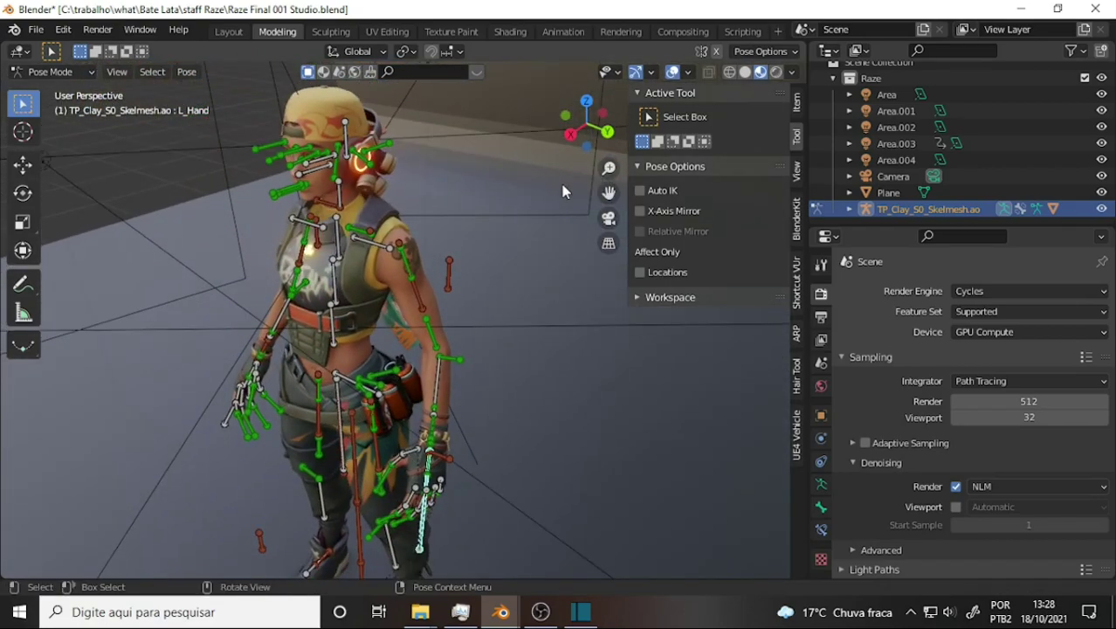
{"action": "mouse_move", "coordinate": [520, 198]}
{"action": "middle_mouse_down"}
{"action": "mouse_move", "coordinate": [458, 174]}
{"action": "mouse_move", "coordinate": [321, 170]}
{"action": "middle_mouse_up"}
{"action": "scroll", "coordinate": [350, 185], "scroll_direction": "up", "scroll_amount": 3}
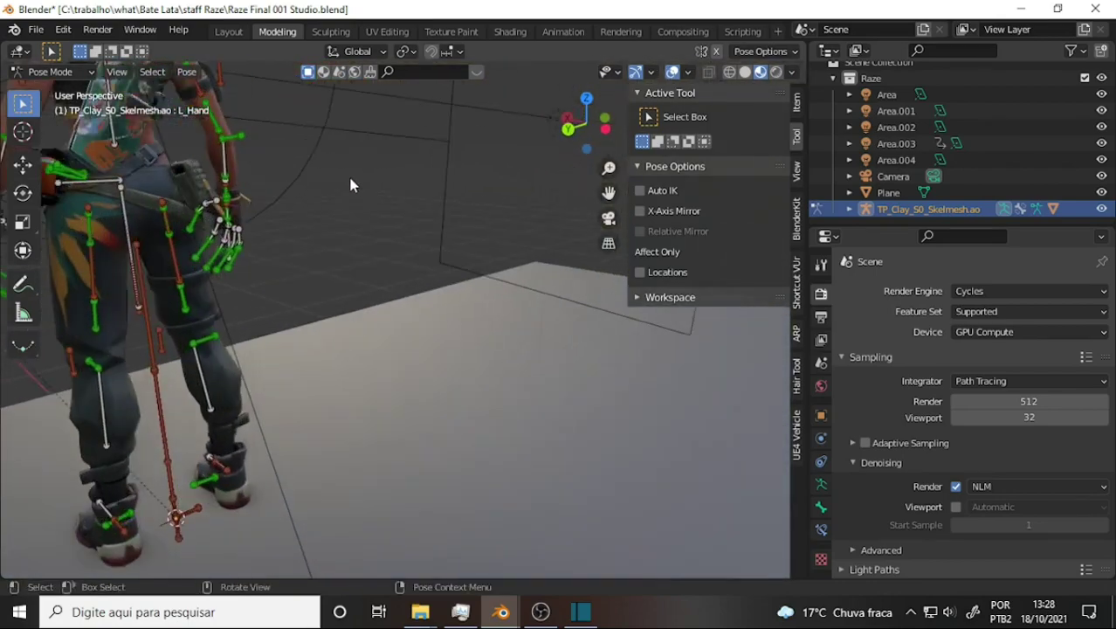
{"action": "left_click_drag", "start_coordinate": [609, 191], "coordinate": [663, 209]}
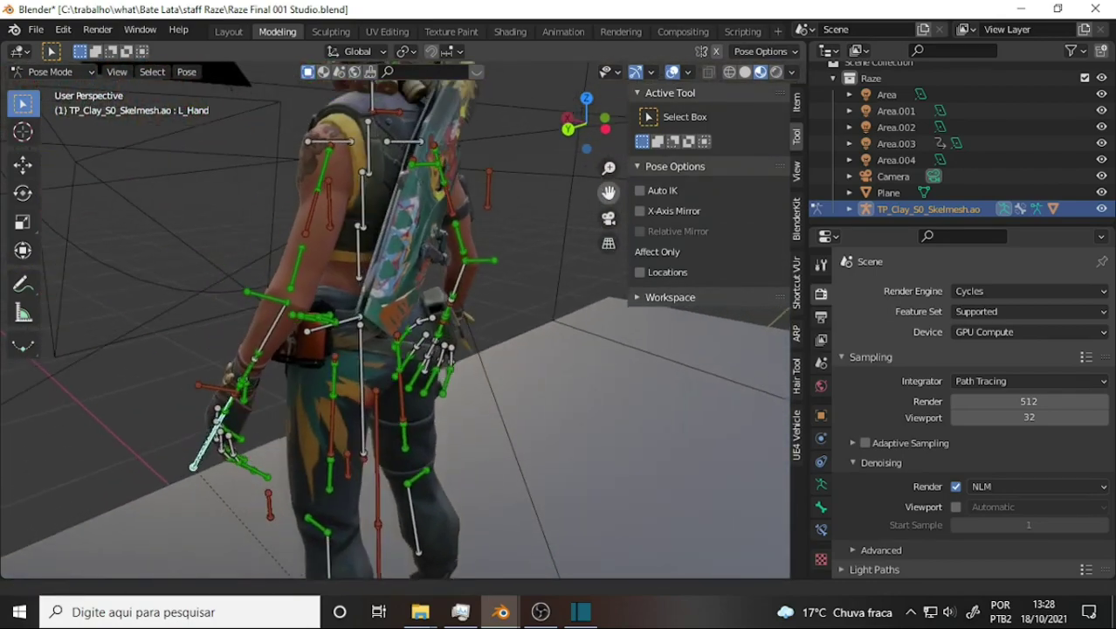
{"action": "scroll", "coordinate": [527, 188], "scroll_direction": "up", "scroll_amount": 2}
{"action": "scroll", "coordinate": [515, 186], "scroll_direction": "up", "scroll_amount": 2}
{"action": "scroll", "coordinate": [505, 185], "scroll_direction": "up", "scroll_amount": 2}
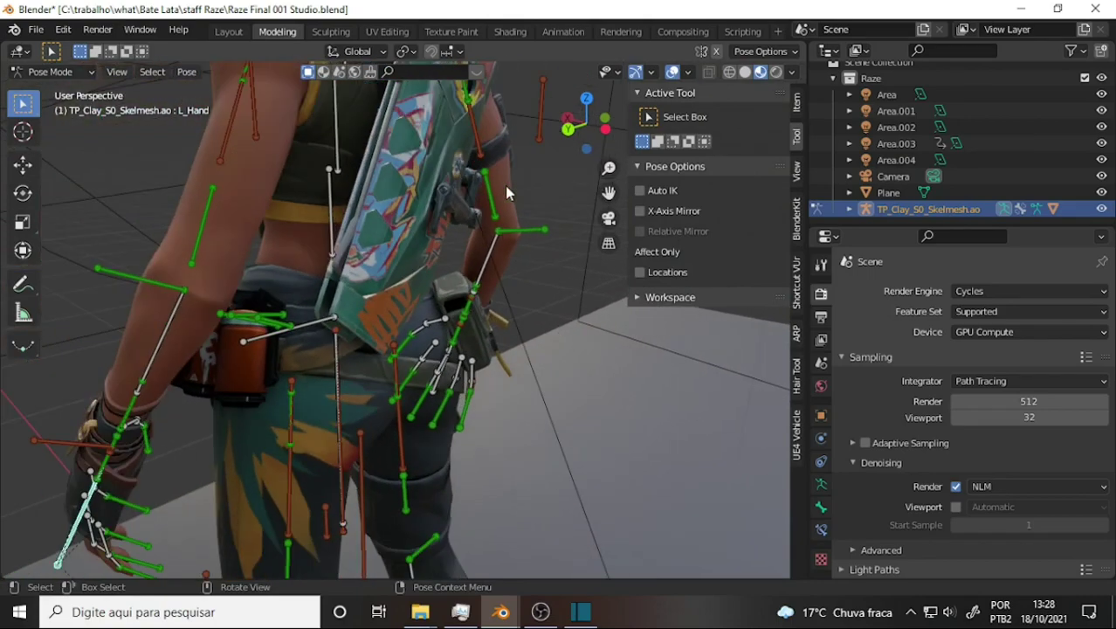
{"action": "middle_click_drag", "start_coordinate": [505, 185], "coordinate": [624, 191]}
{"action": "scroll", "coordinate": [624, 191], "scroll_direction": "down", "scroll_amount": 3}
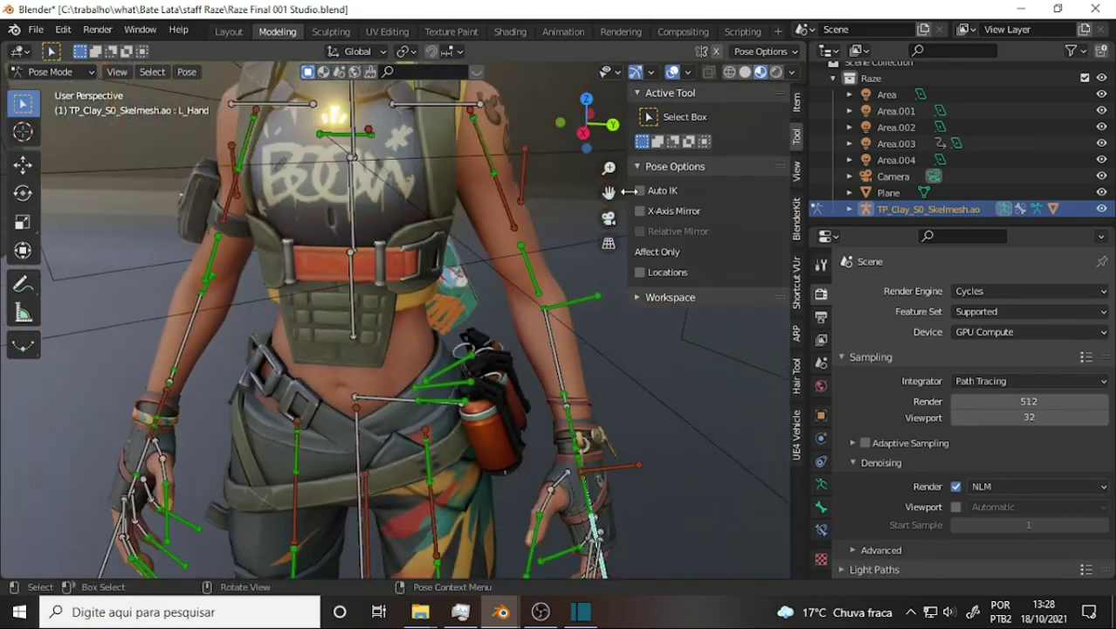
{"action": "scroll", "coordinate": [483, 244], "scroll_direction": "down", "scroll_amount": 2}
{"action": "scroll", "coordinate": [481, 244], "scroll_direction": "down", "scroll_amount": 1}
{"action": "scroll", "coordinate": [481, 244], "scroll_direction": "up", "scroll_amount": 2}
{"action": "scroll", "coordinate": [479, 241], "scroll_direction": "up", "scroll_amount": 1}
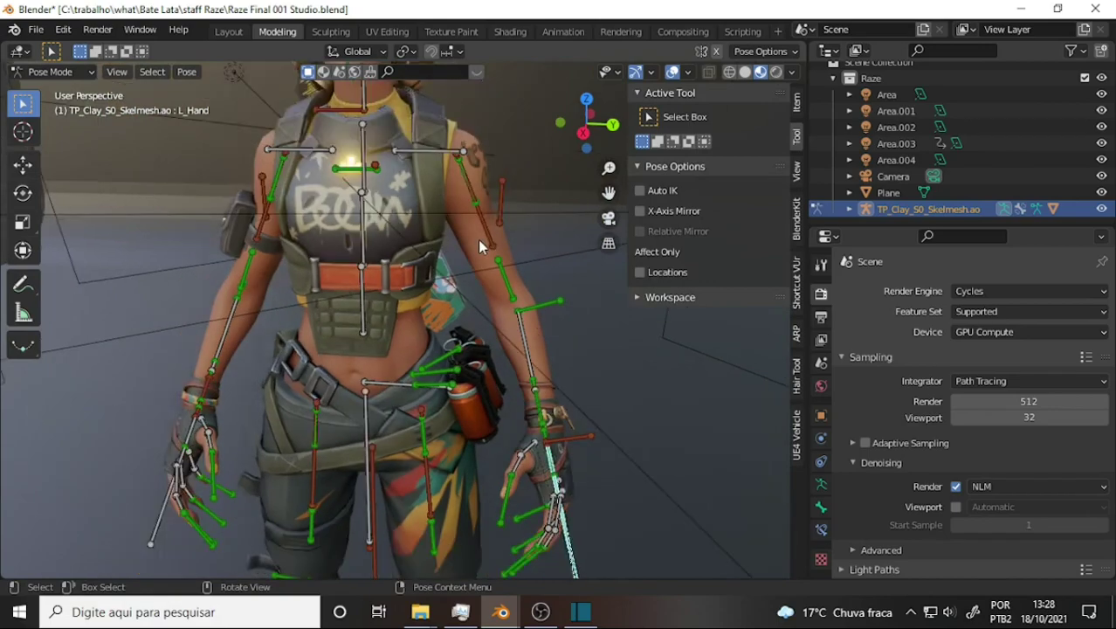
{"action": "mouse_move", "coordinate": [477, 240]}
{"action": "middle_mouse_down"}
{"action": "mouse_move", "coordinate": [494, 230]}
{"action": "mouse_move", "coordinate": [476, 226]}
{"action": "middle_mouse_up"}
{"action": "scroll", "coordinate": [475, 226], "scroll_direction": "down", "scroll_amount": 2}
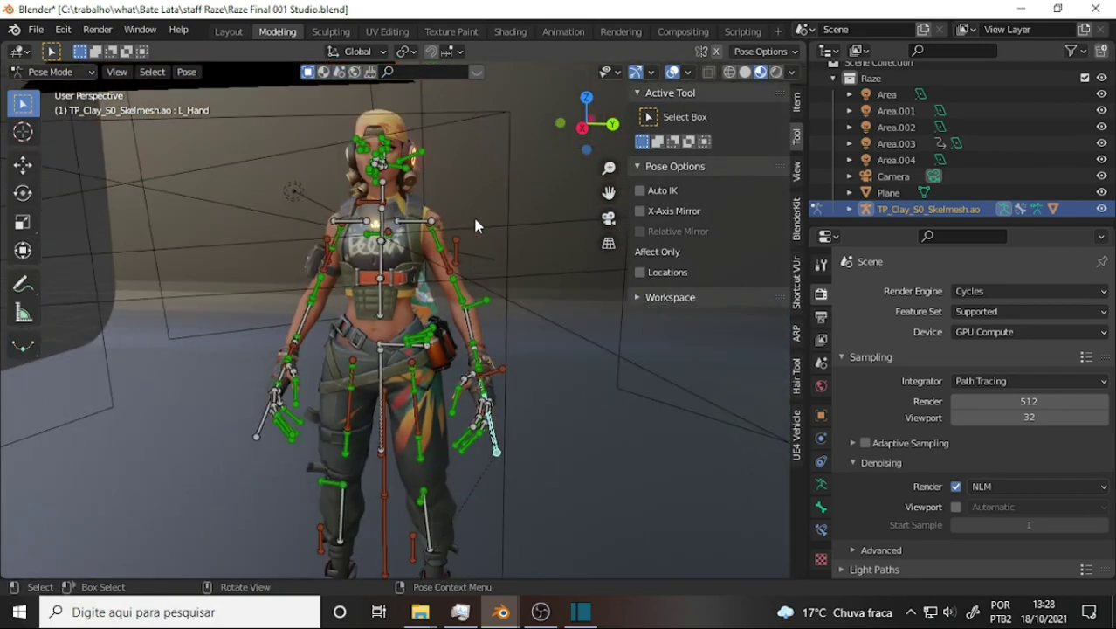
{"action": "scroll", "coordinate": [475, 225], "scroll_direction": "up", "scroll_amount": 2}
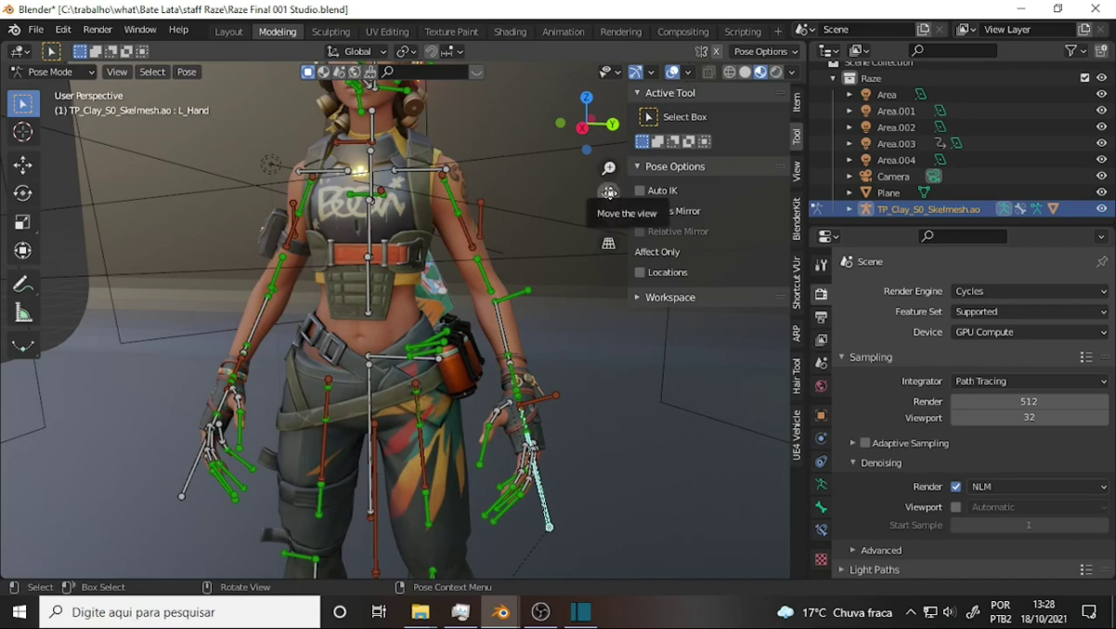
{"action": "left_click_drag", "start_coordinate": [609, 191], "coordinate": [538, 194]}
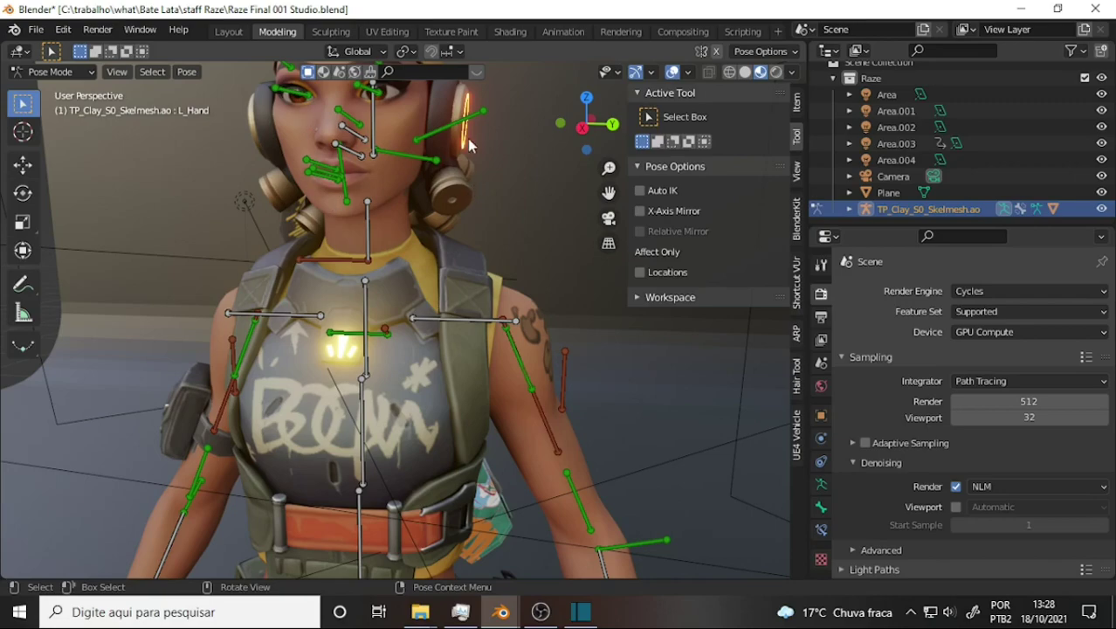
{"action": "scroll", "coordinate": [467, 138], "scroll_direction": "up", "scroll_amount": 2}
{"action": "scroll", "coordinate": [467, 138], "scroll_direction": "down", "scroll_amount": 3}
{"action": "mouse_move", "coordinate": [463, 138]}
{"action": "middle_mouse_down"}
{"action": "mouse_move", "coordinate": [485, 124]}
{"action": "mouse_move", "coordinate": [439, 122]}
{"action": "mouse_move", "coordinate": [510, 131]}
{"action": "middle_mouse_up"}
{"action": "scroll", "coordinate": [510, 122], "scroll_direction": "up", "scroll_amount": 2}
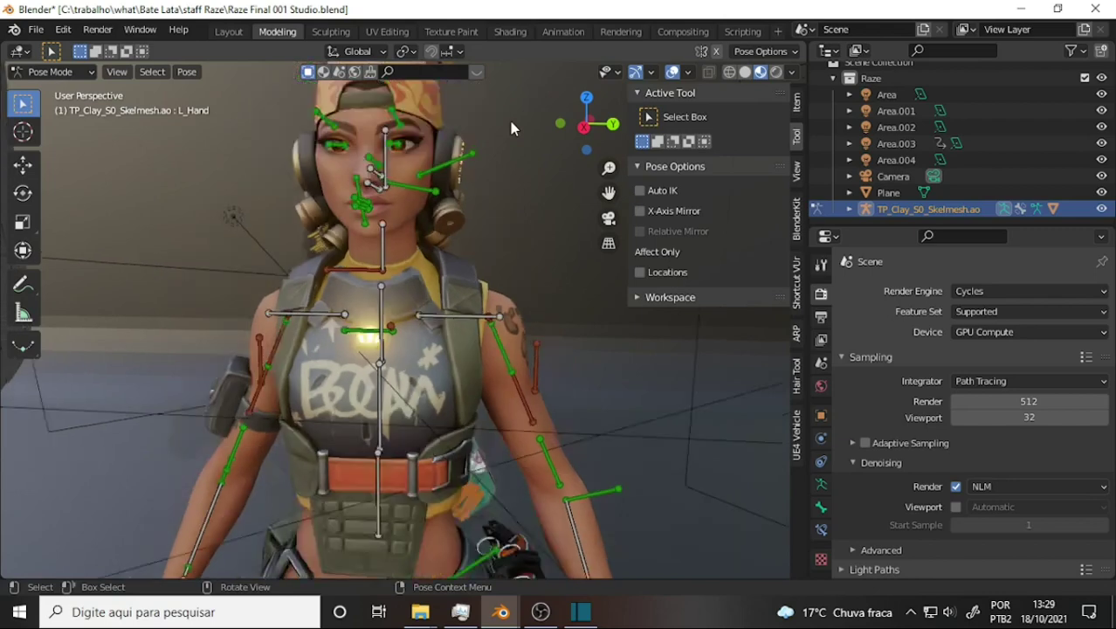
{"action": "scroll", "coordinate": [511, 121], "scroll_direction": "down", "scroll_amount": 3}
{"action": "scroll", "coordinate": [511, 121], "scroll_direction": "up", "scroll_amount": 1}
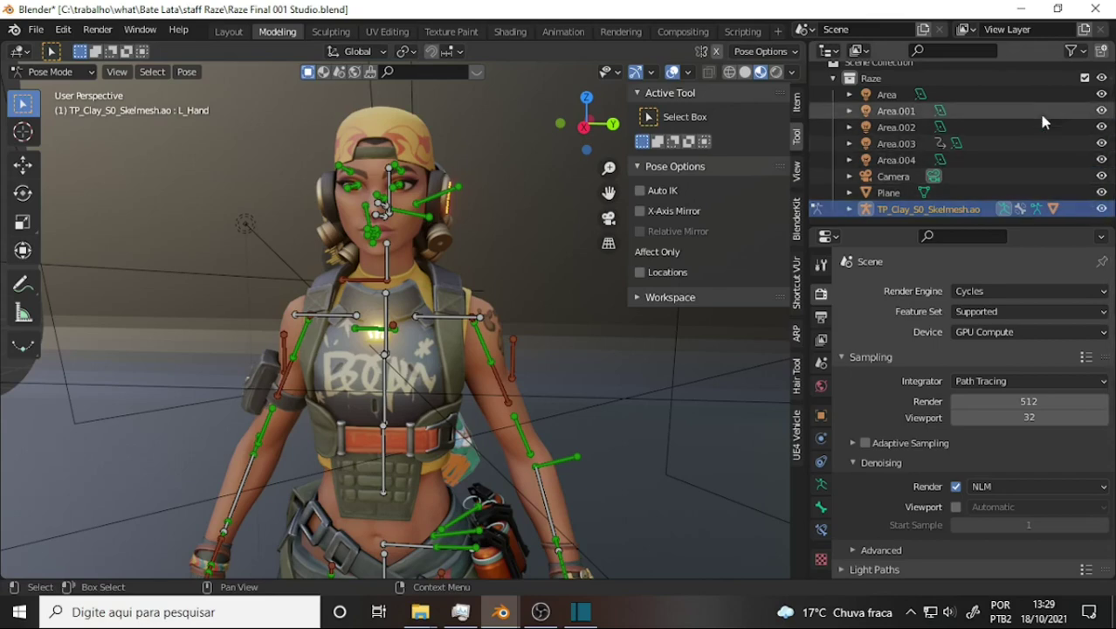
Enable the selectable, disable-in-viewport and render columns in the outliner filter.
{"action": "left_click", "coordinate": [1073, 50]}
{"action": "left_click", "coordinate": [960, 103]}
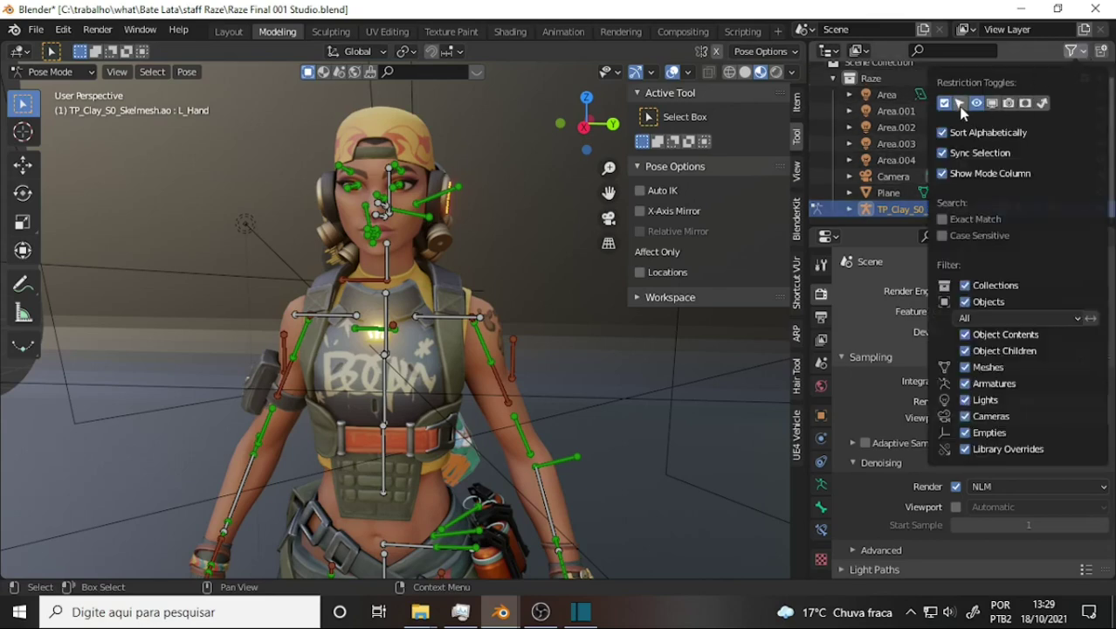
{"action": "left_click", "coordinate": [992, 103]}
{"action": "left_click", "coordinate": [1009, 103]}
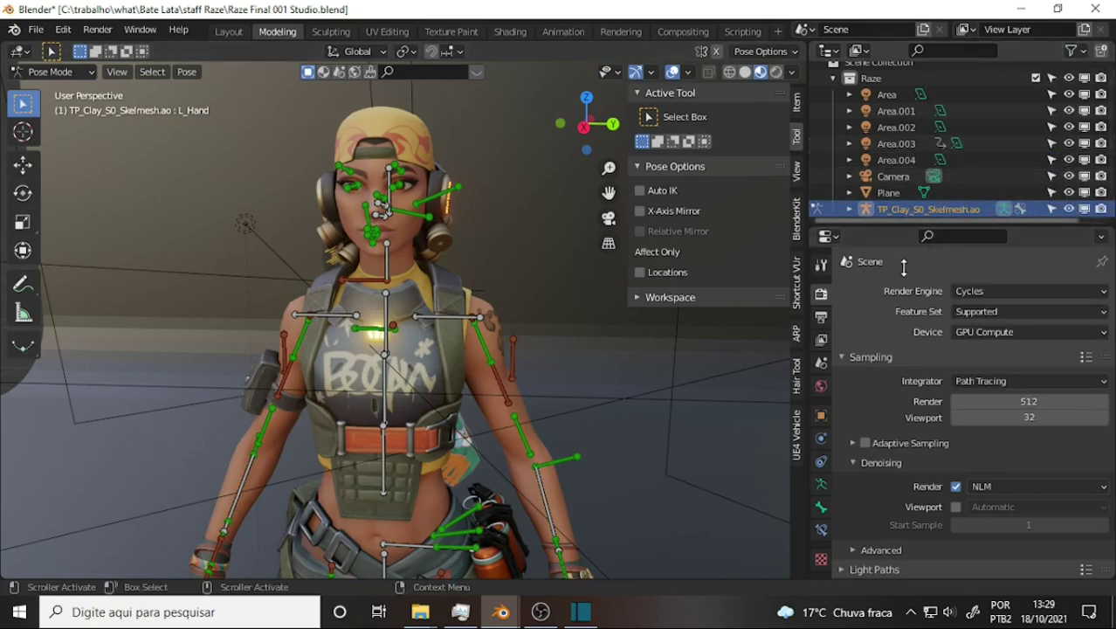
Expand the character rig and disable the armature in viewports.
{"action": "left_click", "coordinate": [849, 209]}
{"action": "scroll", "coordinate": [957, 116], "scroll_direction": "down", "scroll_amount": 3}
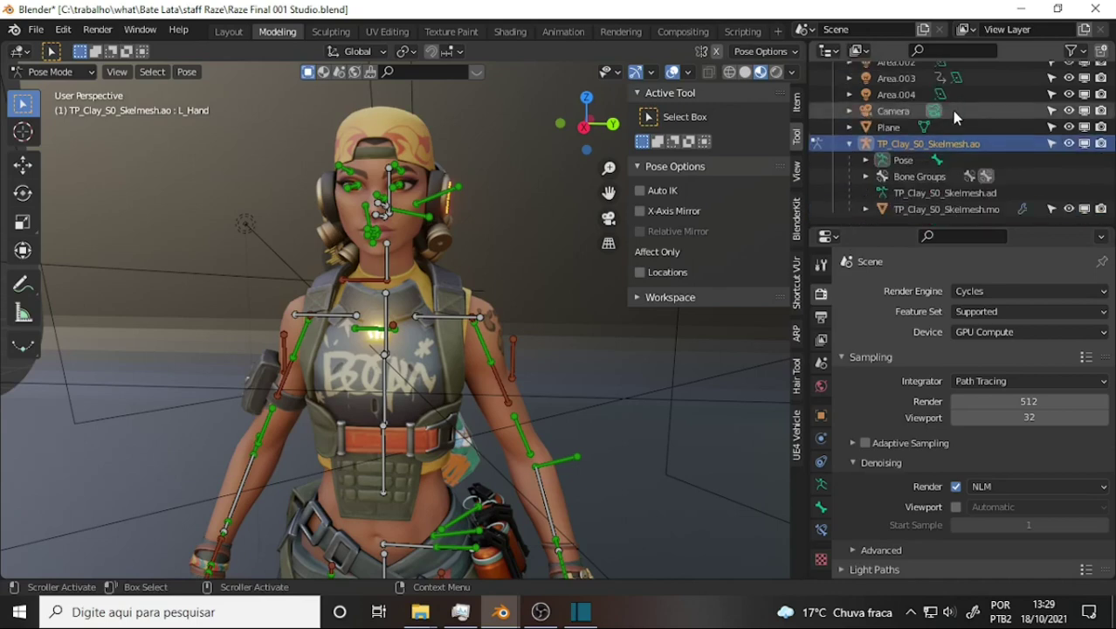
{"action": "left_click", "coordinate": [1070, 145]}
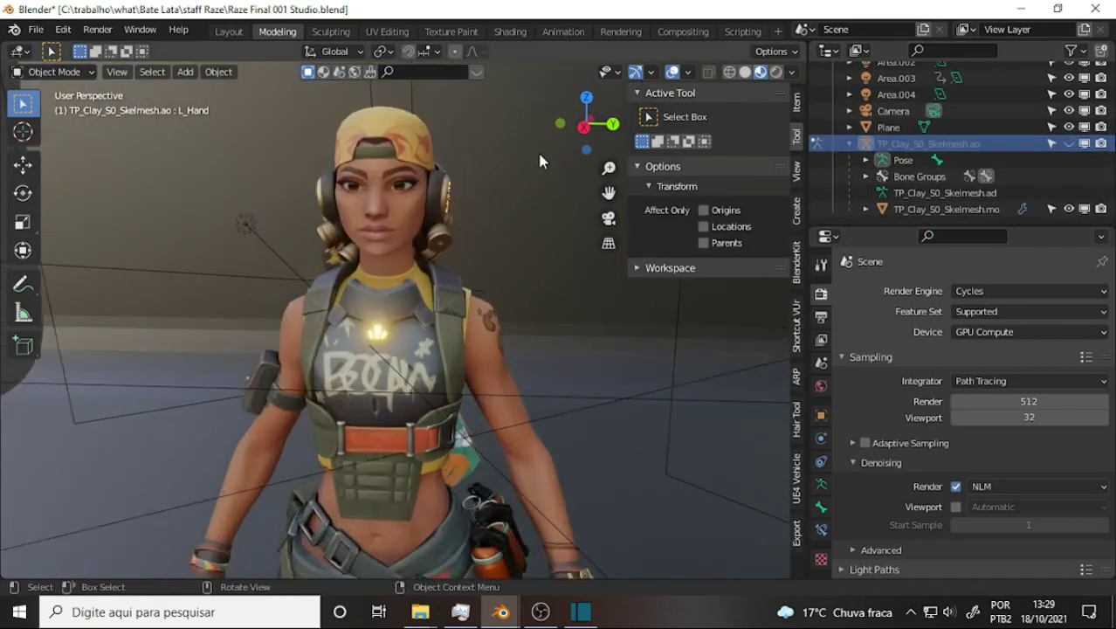
{"action": "scroll", "coordinate": [539, 155], "scroll_direction": "up", "scroll_amount": 2}
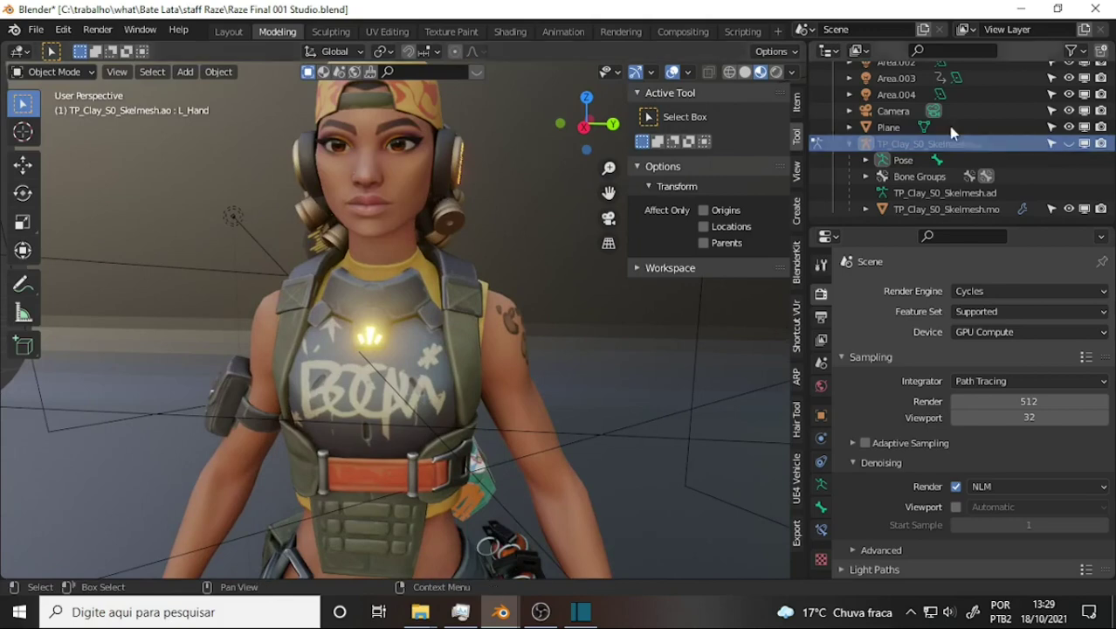
{"action": "scroll", "coordinate": [500, 165], "scroll_direction": "down", "scroll_amount": 2}
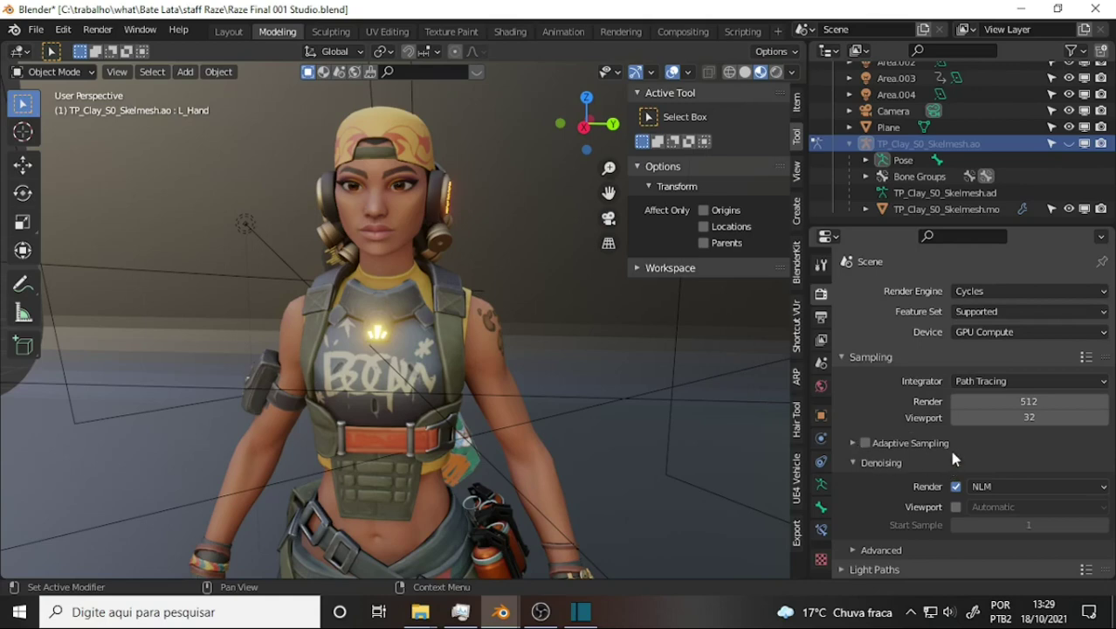
Set the render engine to Eevee with 128 render samples, then Render Image.
{"action": "left_click", "coordinate": [1045, 288]}
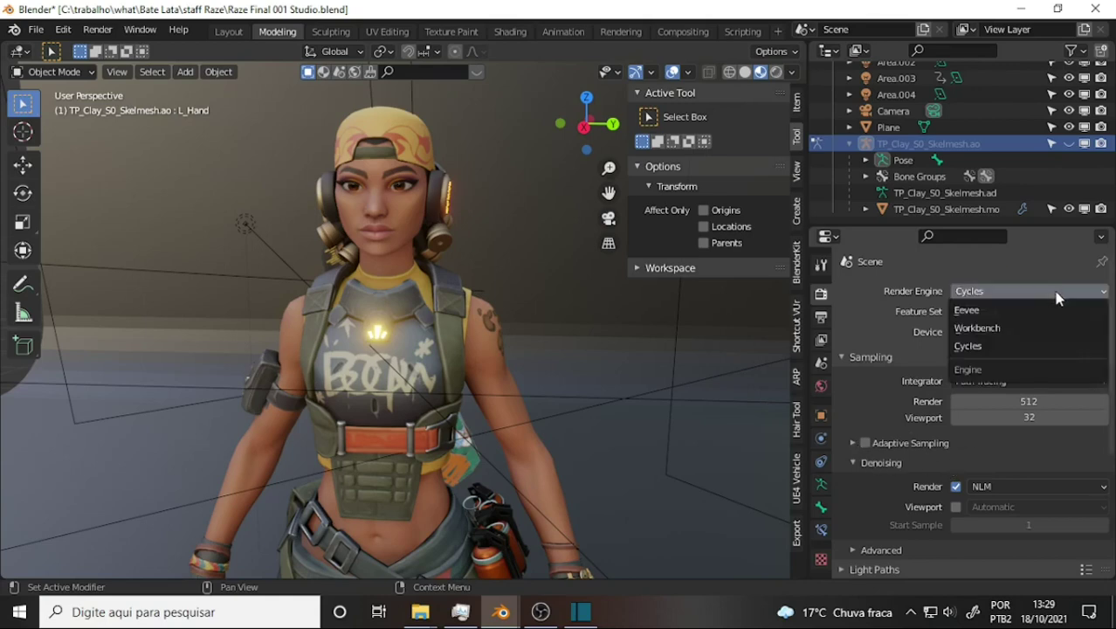
{"action": "left_click", "coordinate": [1009, 311]}
{"action": "left_click", "coordinate": [1032, 339]}
{"action": "type", "text": "12"}
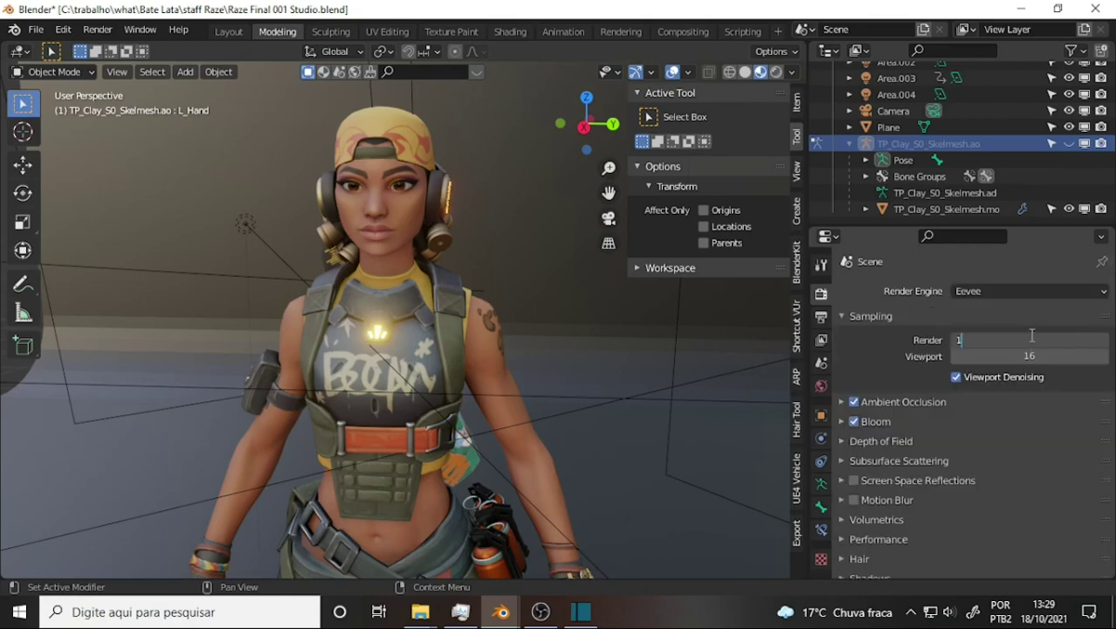
{"action": "type", "text": "8"}
{"action": "key", "text": "Return"}
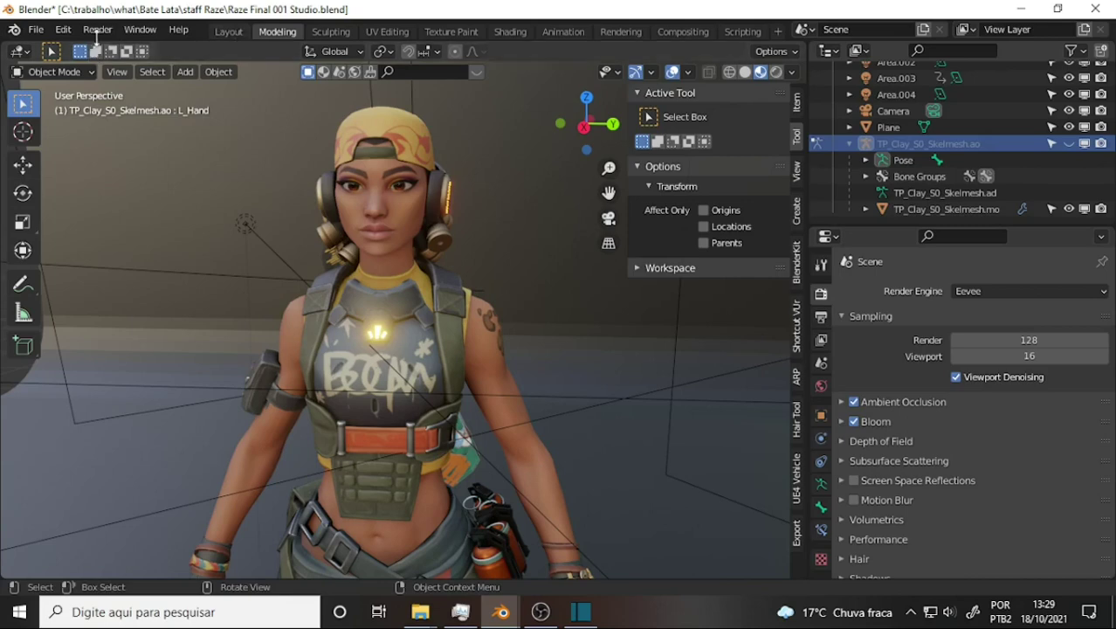
{"action": "left_click", "coordinate": [97, 29]}
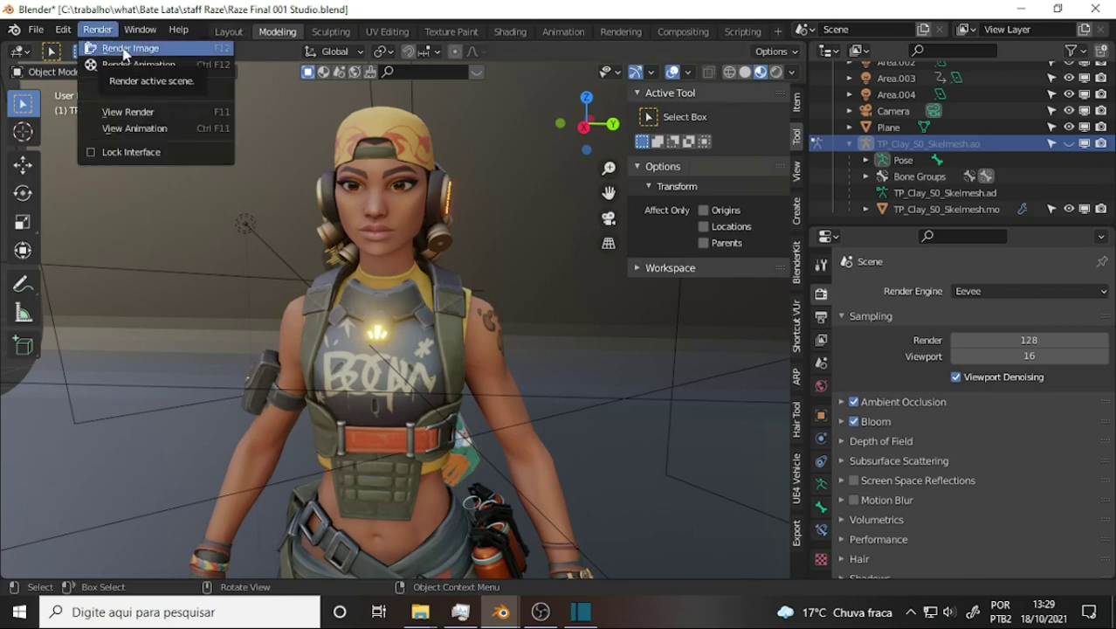
{"action": "left_click", "coordinate": [127, 49]}
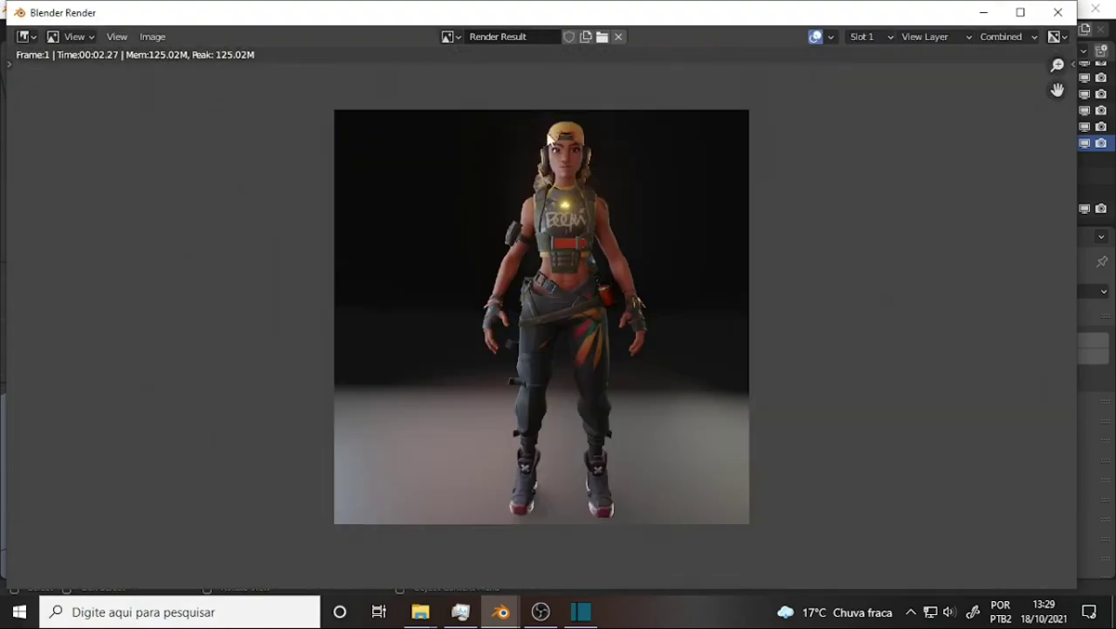
{"action": "scroll", "coordinate": [546, 132], "scroll_direction": "up", "scroll_amount": 3}
{"action": "scroll", "coordinate": [546, 133], "scroll_direction": "down", "scroll_amount": 2}
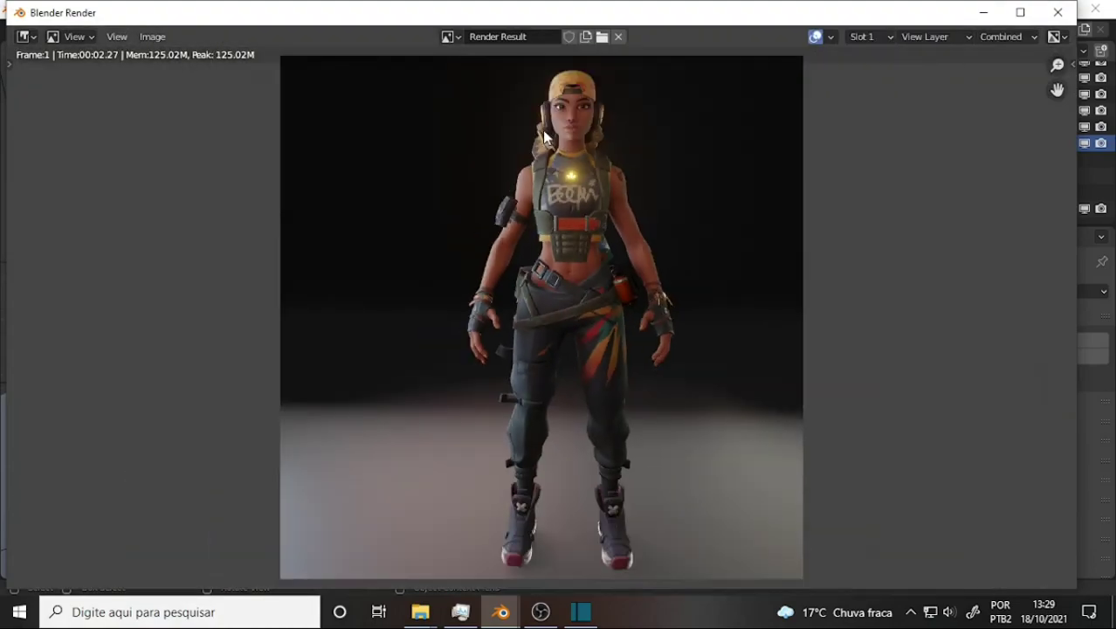
{"action": "scroll", "coordinate": [584, 124], "scroll_direction": "down", "scroll_amount": 1}
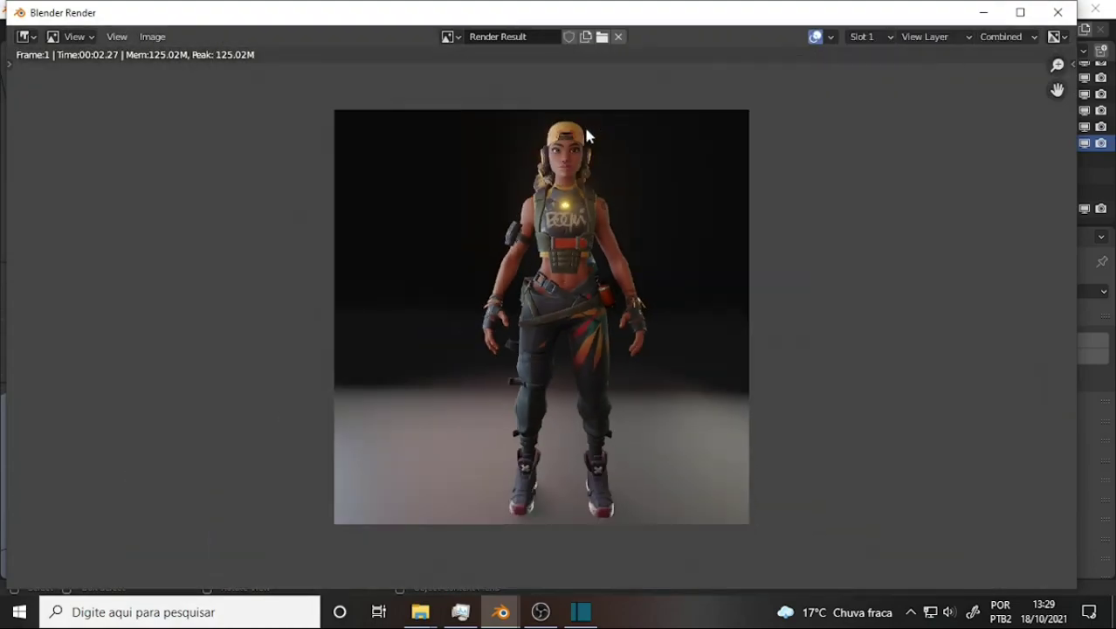
{"action": "scroll", "coordinate": [584, 129], "scroll_direction": "up", "scroll_amount": 1}
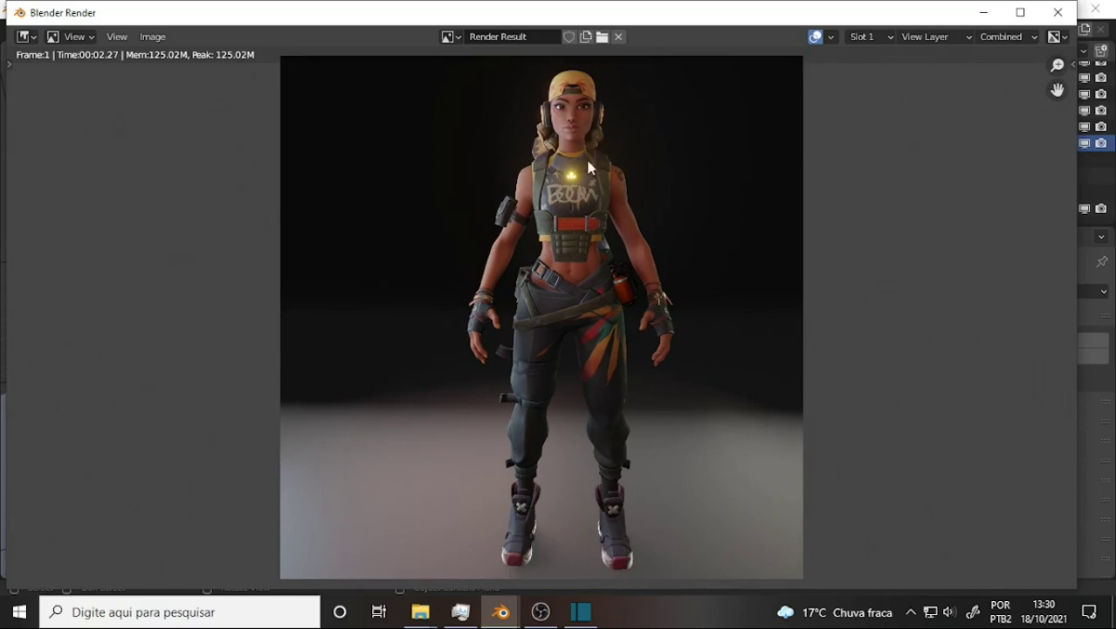
{"action": "scroll", "coordinate": [647, 102], "scroll_direction": "up", "scroll_amount": 3}
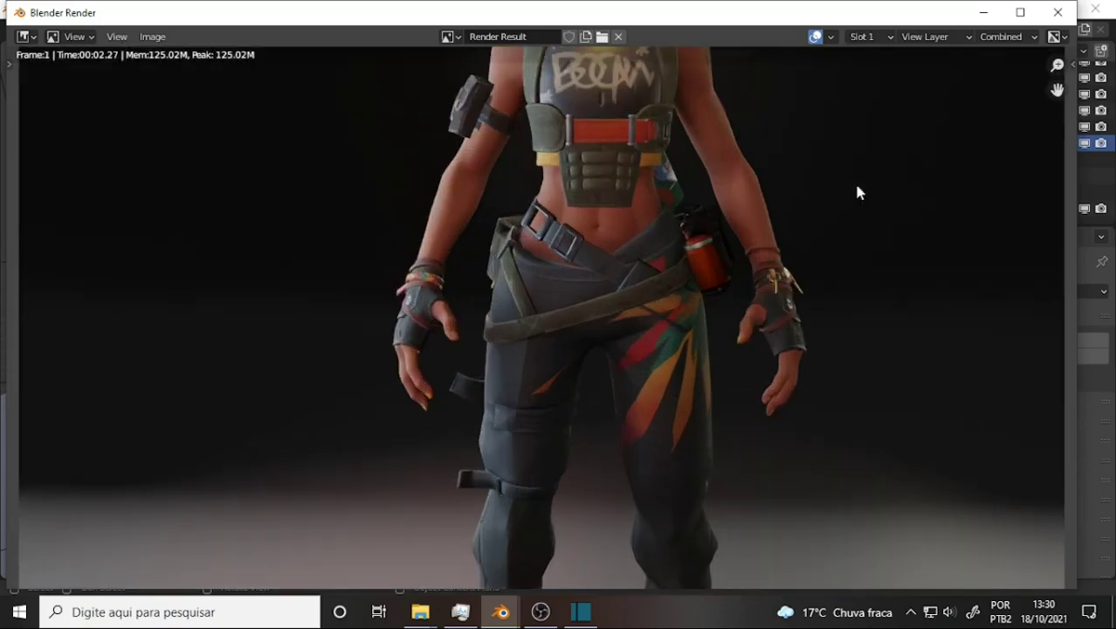
{"action": "middle_click_drag", "start_coordinate": [874, 176], "coordinate": [850, 441]}
{"action": "scroll", "coordinate": [854, 357], "scroll_direction": "up", "scroll_amount": 3}
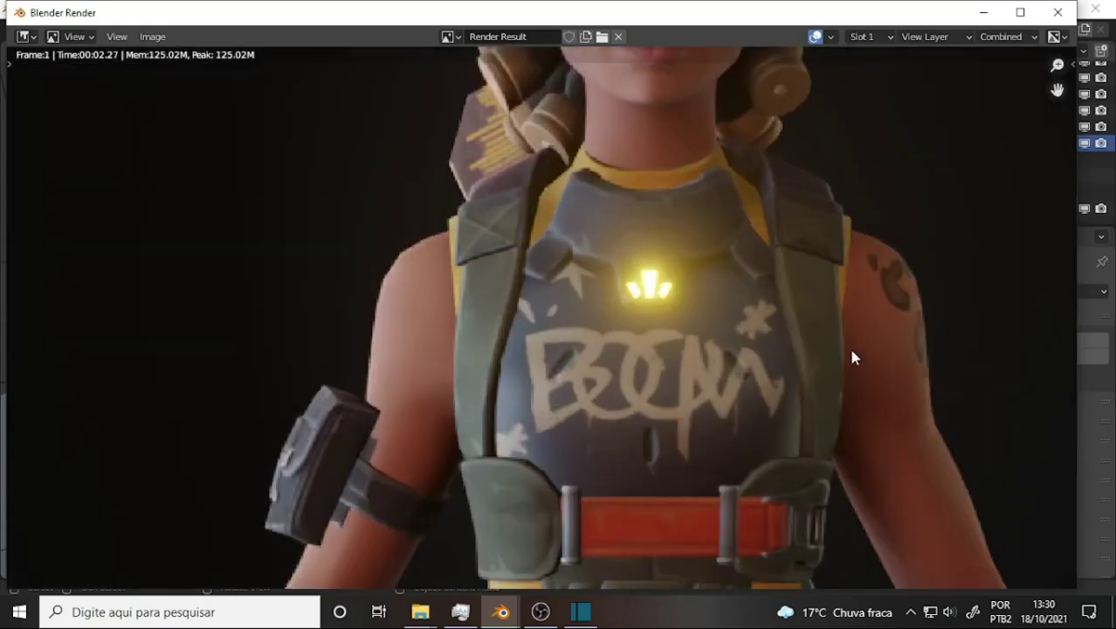
{"action": "scroll", "coordinate": [845, 339], "scroll_direction": "down", "scroll_amount": 2}
{"action": "middle_click_drag", "start_coordinate": [849, 337], "coordinate": [830, 381]}
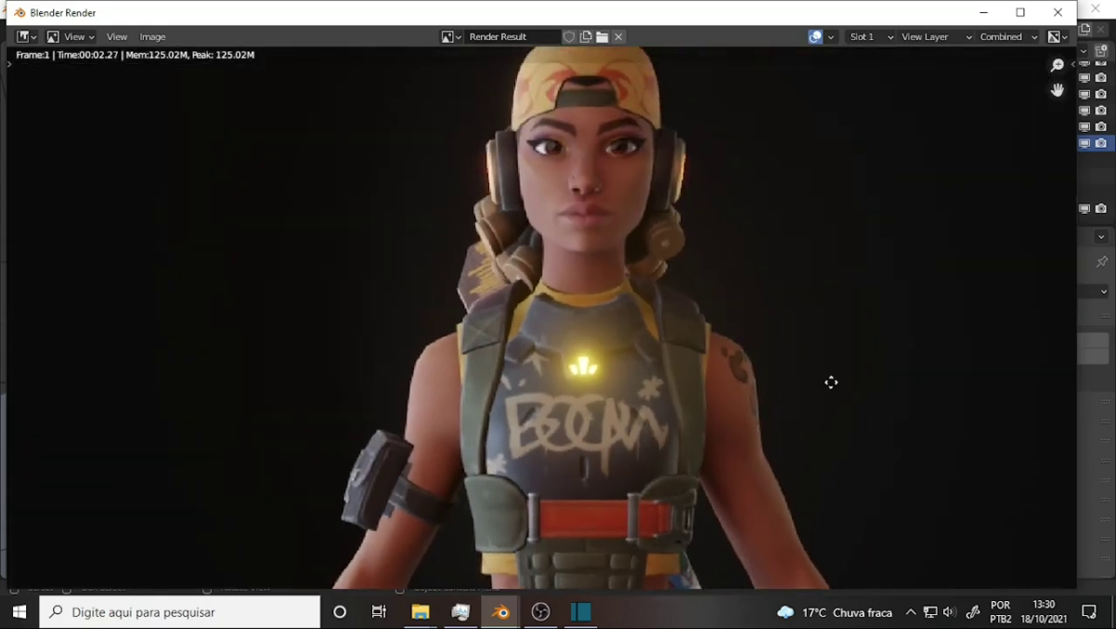
{"action": "scroll", "coordinate": [854, 314], "scroll_direction": "up", "scroll_amount": 2}
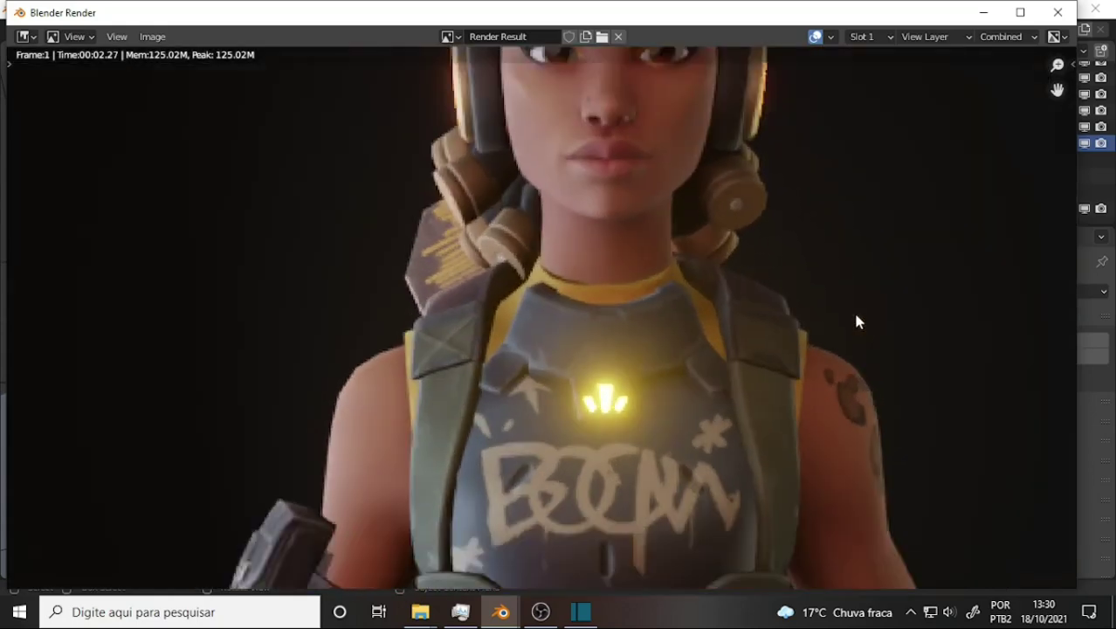
{"action": "scroll", "coordinate": [856, 321], "scroll_direction": "down", "scroll_amount": 2}
{"action": "scroll", "coordinate": [856, 322], "scroll_direction": "down", "scroll_amount": 1}
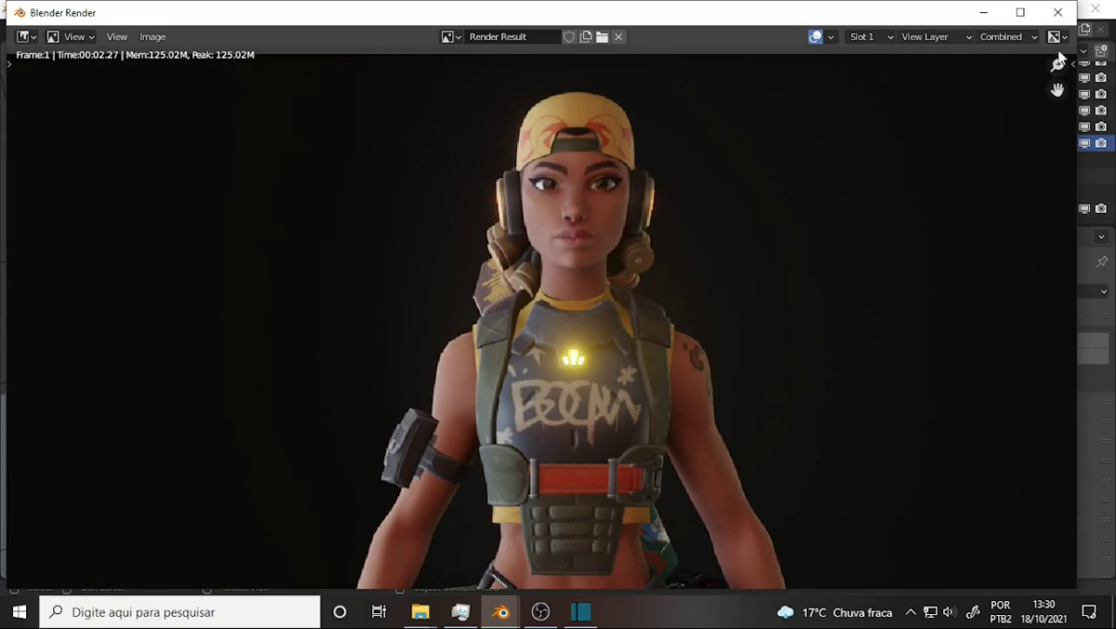
Close the old render, set Eevee render samples to 512, and render the image again.
{"action": "left_click", "coordinate": [1058, 12]}
{"action": "left_click", "coordinate": [1029, 340]}
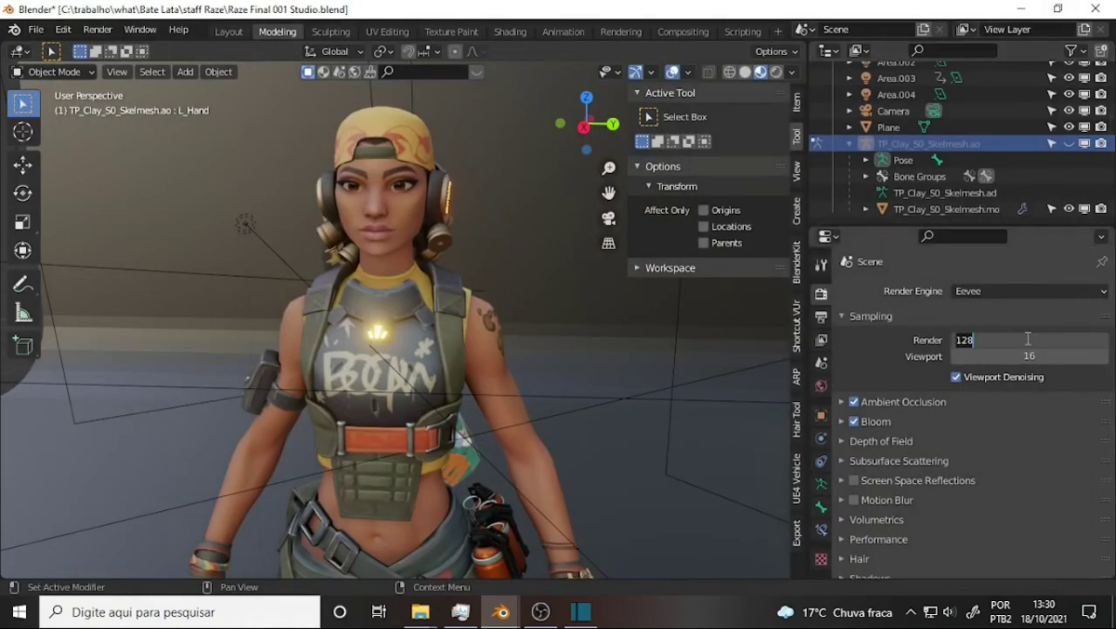
{"action": "type", "text": "512"}
{"action": "key", "text": "Return"}
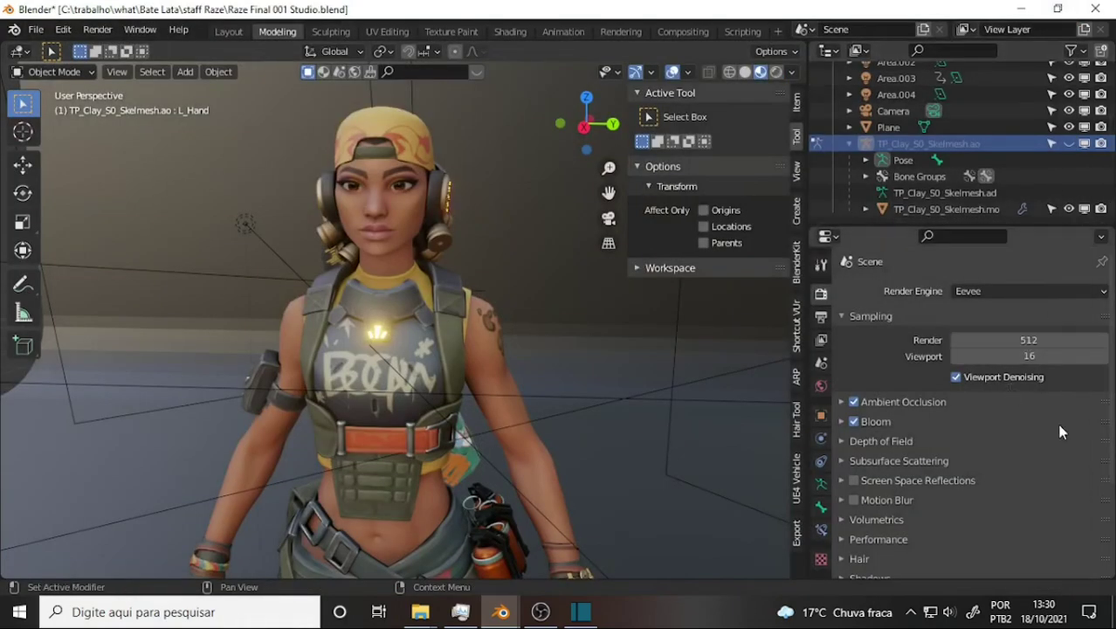
{"action": "left_click", "coordinate": [103, 30]}
{"action": "left_click", "coordinate": [123, 49]}
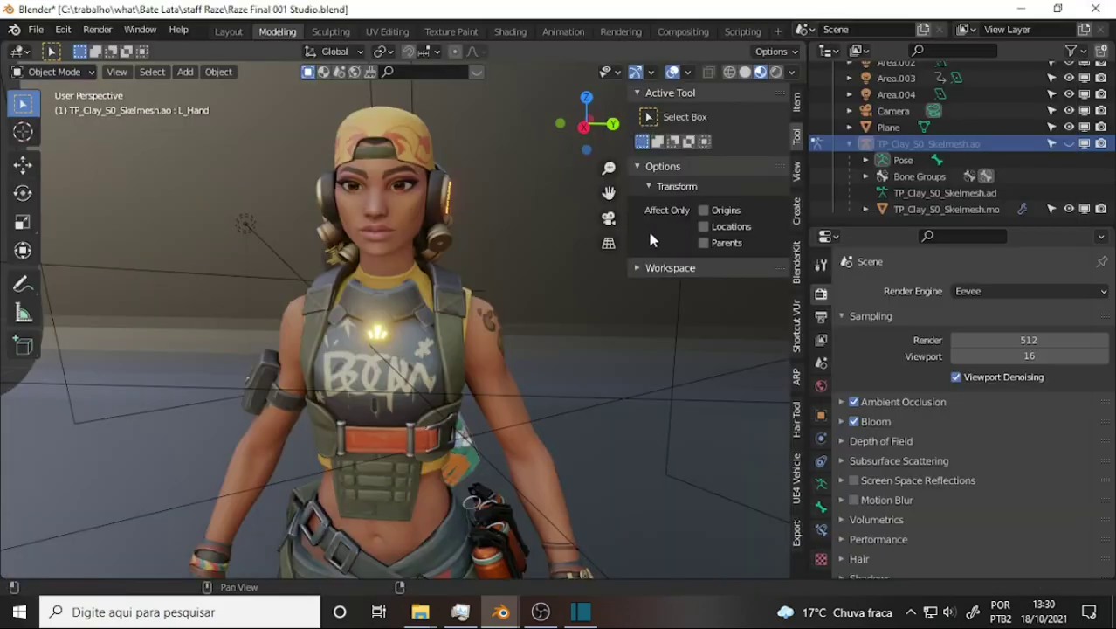
Bring the finished 512-sample render to the front and zoom in to inspect it.
{"action": "mouse_move", "coordinate": [501, 612]}
{"action": "left_click", "coordinate": [652, 568]}
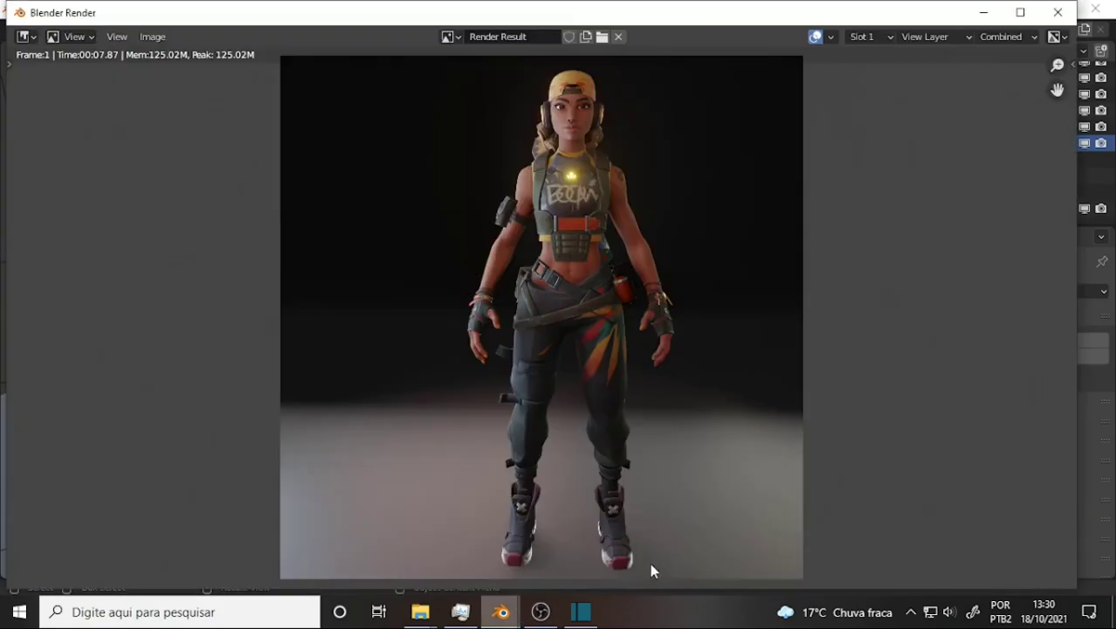
{"action": "scroll", "coordinate": [677, 234], "scroll_direction": "up", "scroll_amount": 3}
{"action": "scroll", "coordinate": [675, 225], "scroll_direction": "up", "scroll_amount": 2}
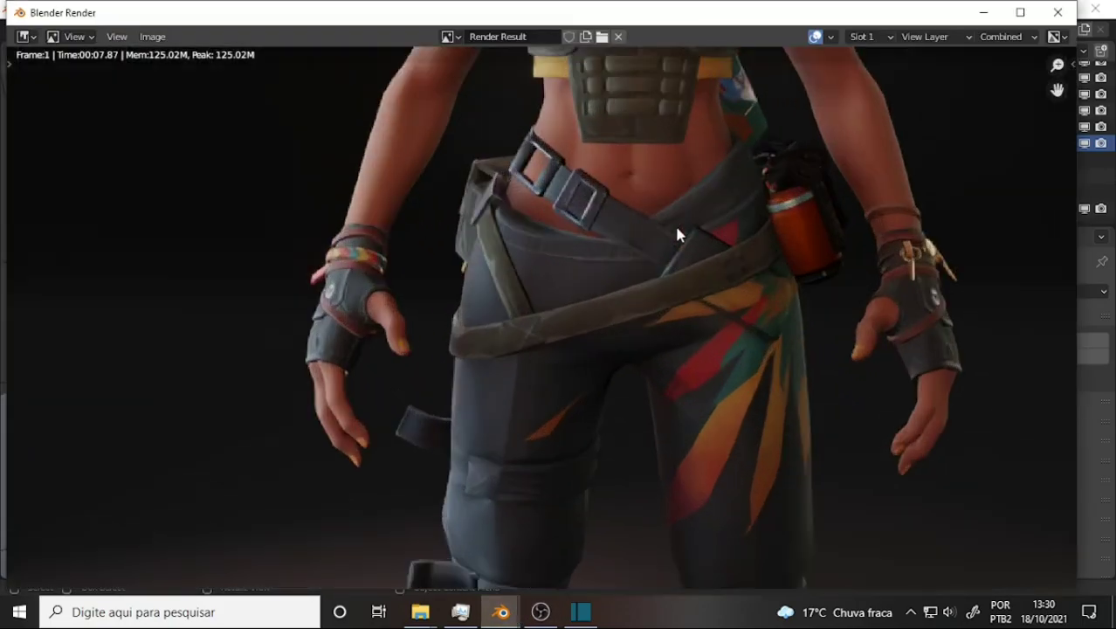
{"action": "scroll", "coordinate": [674, 223], "scroll_direction": "up", "scroll_amount": 1}
{"action": "scroll", "coordinate": [674, 225], "scroll_direction": "down", "scroll_amount": 4}
{"action": "scroll", "coordinate": [673, 228], "scroll_direction": "down", "scroll_amount": 2}
{"action": "scroll", "coordinate": [676, 234], "scroll_direction": "up", "scroll_amount": 1}
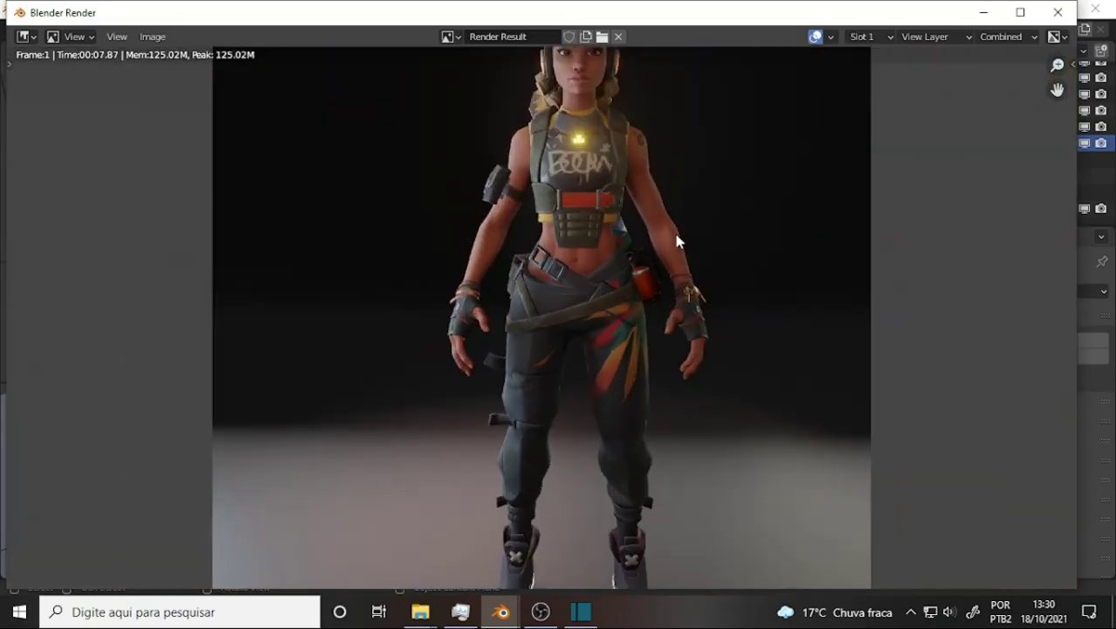
{"action": "scroll", "coordinate": [678, 242], "scroll_direction": "down", "scroll_amount": 1}
{"action": "scroll", "coordinate": [678, 242], "scroll_direction": "up", "scroll_amount": 1}
{"action": "scroll", "coordinate": [678, 242], "scroll_direction": "down", "scroll_amount": 1}
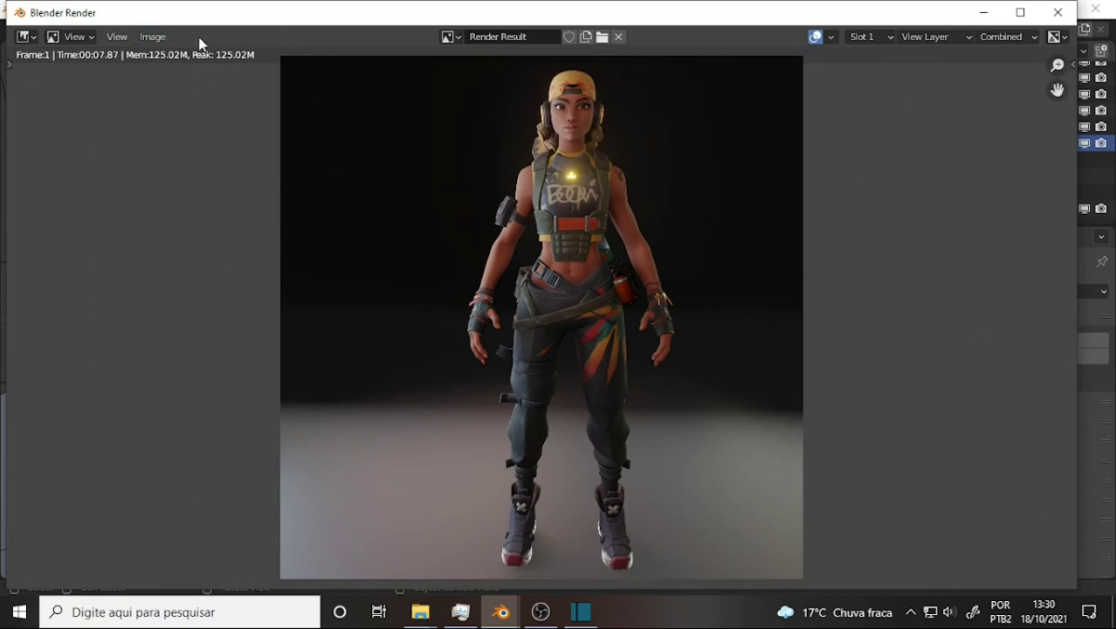
Save the render via Image > Save As, incrementing Raze promo 001.png to Raze promo 002.png.
{"action": "left_click", "coordinate": [152, 36]}
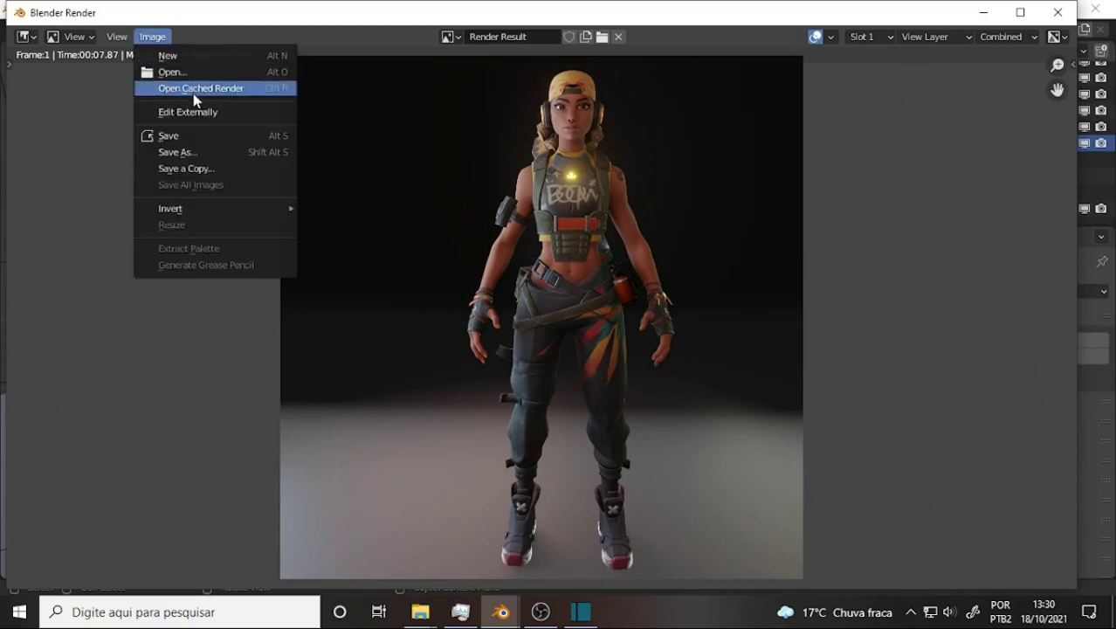
{"action": "left_click", "coordinate": [194, 153]}
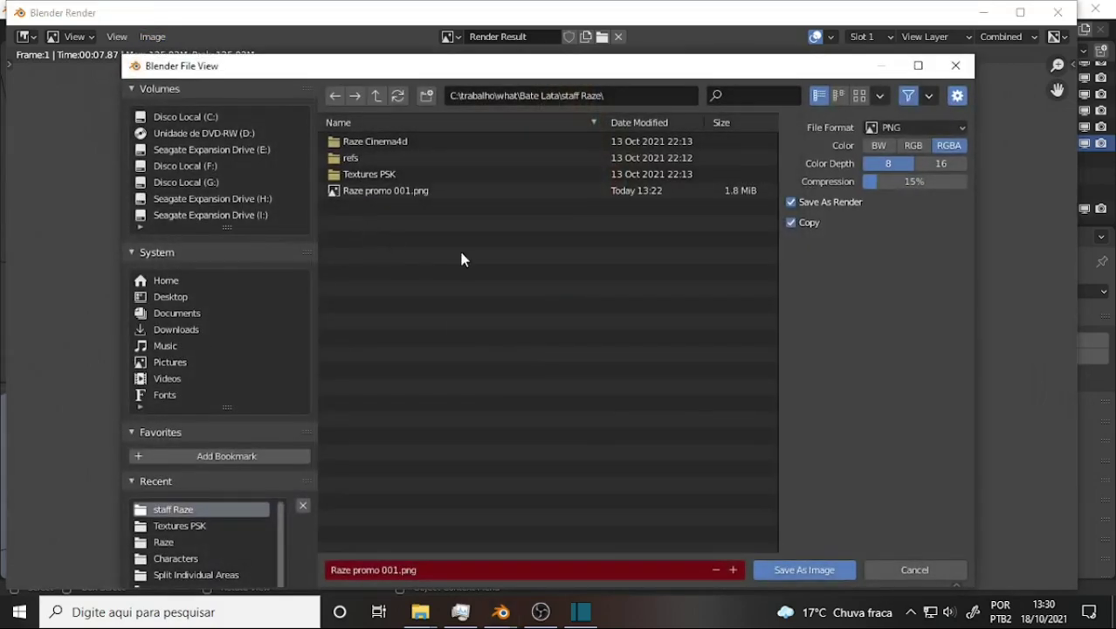
{"action": "left_click", "coordinate": [376, 192]}
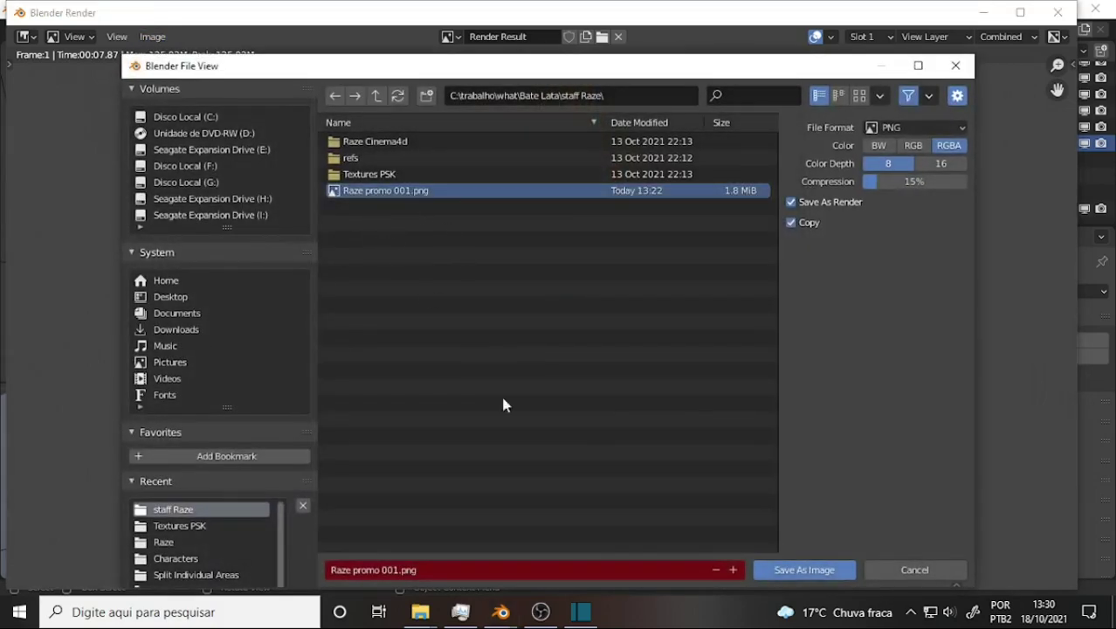
{"action": "left_click", "coordinate": [734, 569]}
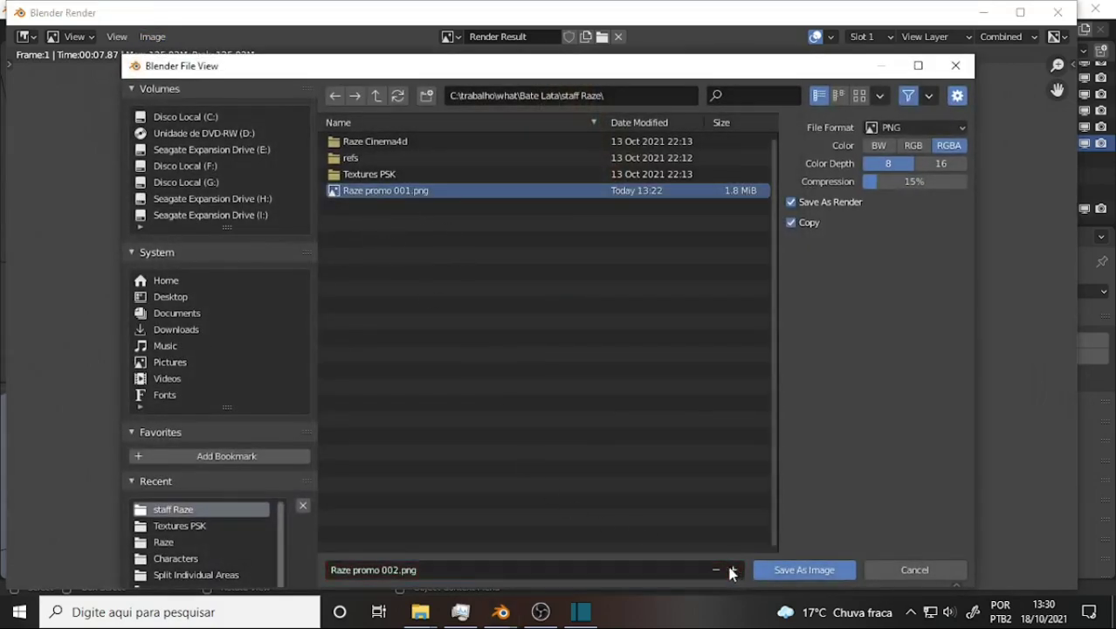
{"action": "left_click", "coordinate": [799, 570]}
{"action": "left_click", "coordinate": [421, 611]}
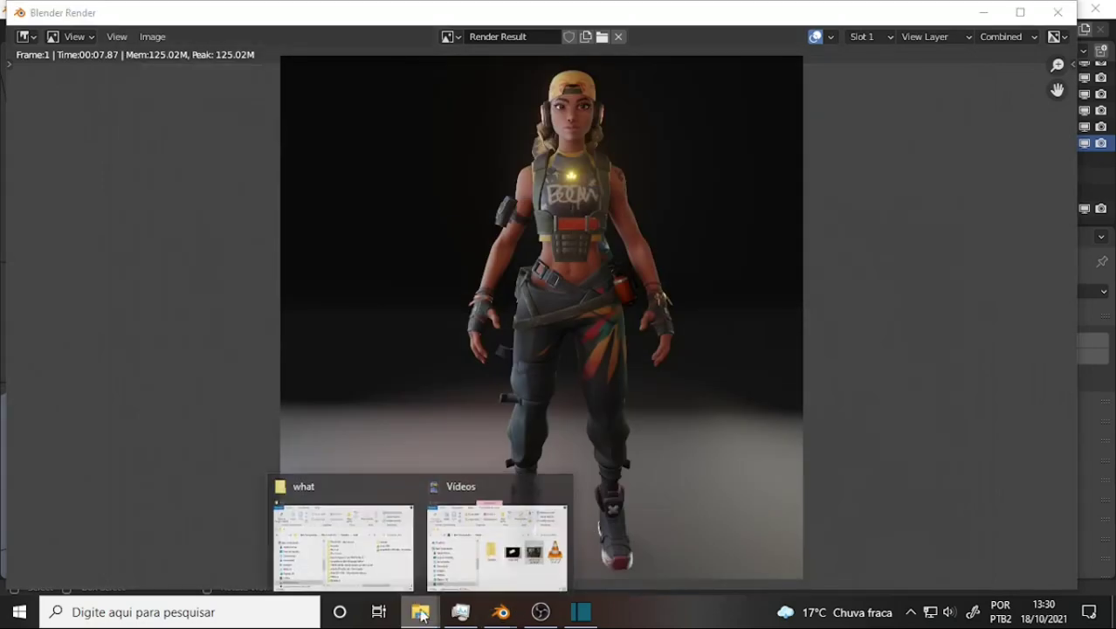
Browse from the 'what' folder through Bate Lata to staff Raze and open Raze promo 001.
{"action": "left_click", "coordinate": [382, 581]}
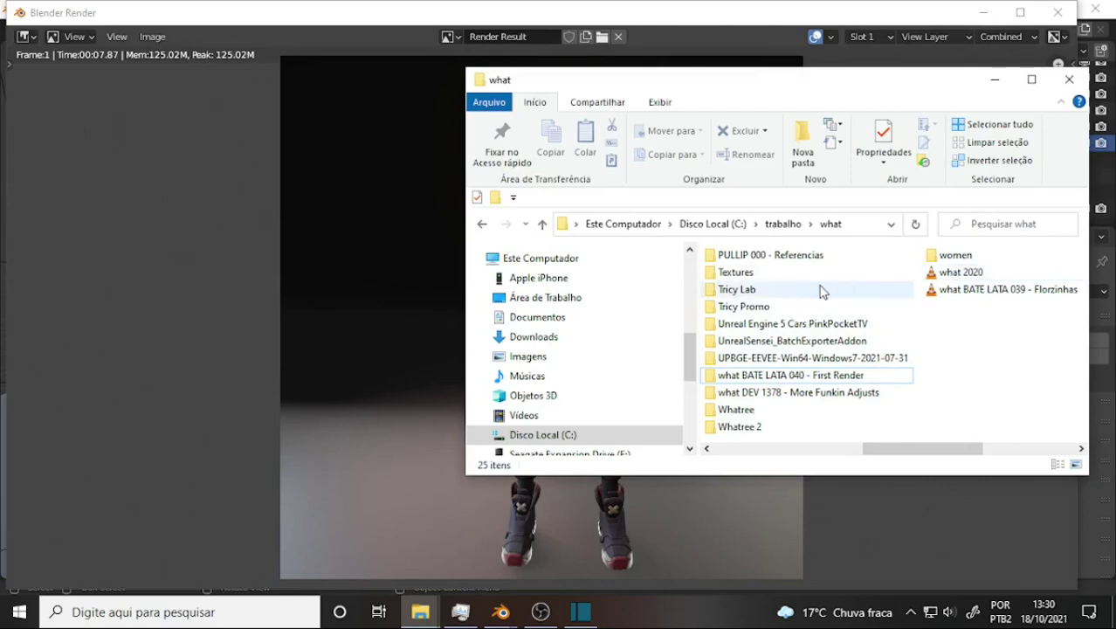
{"action": "scroll", "coordinate": [762, 290], "scroll_direction": "left", "scroll_amount": 2}
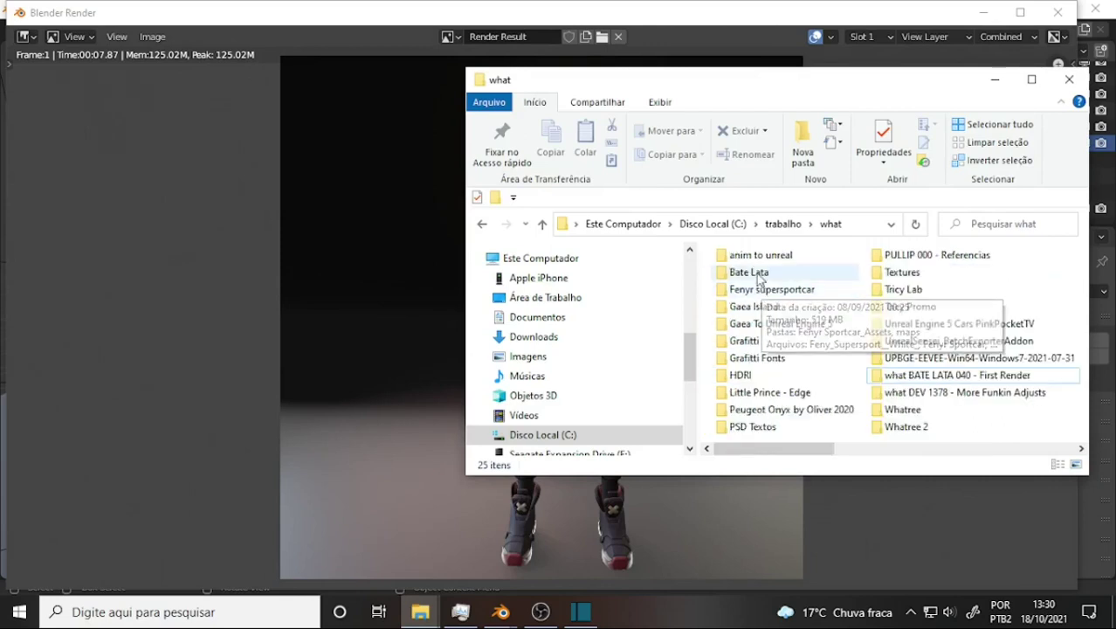
{"action": "double_click", "coordinate": [753, 271]}
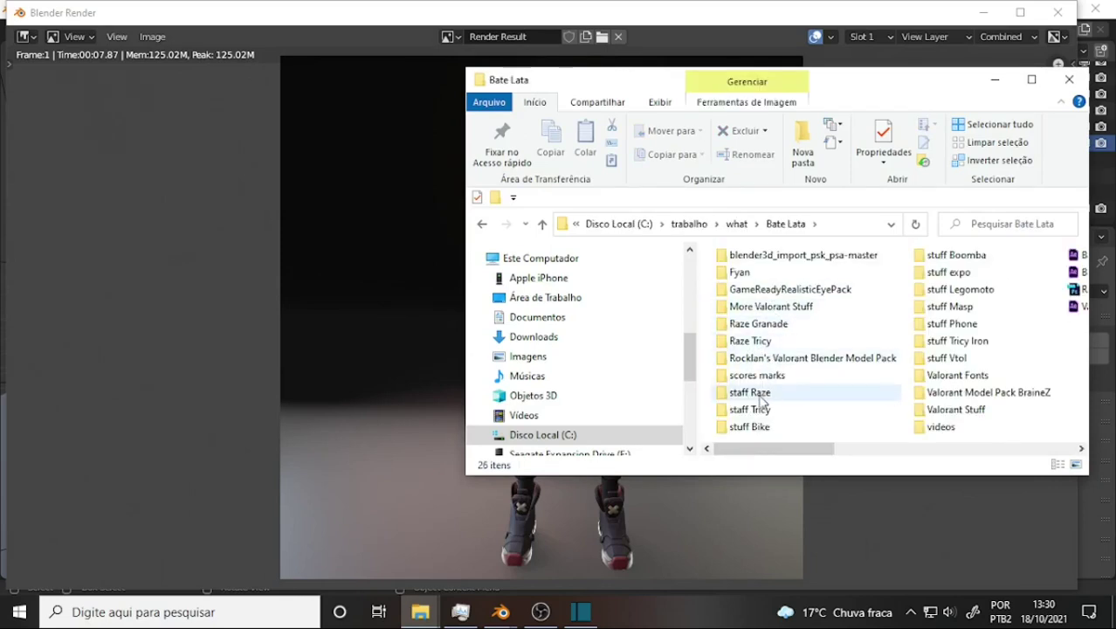
{"action": "double_click", "coordinate": [757, 394]}
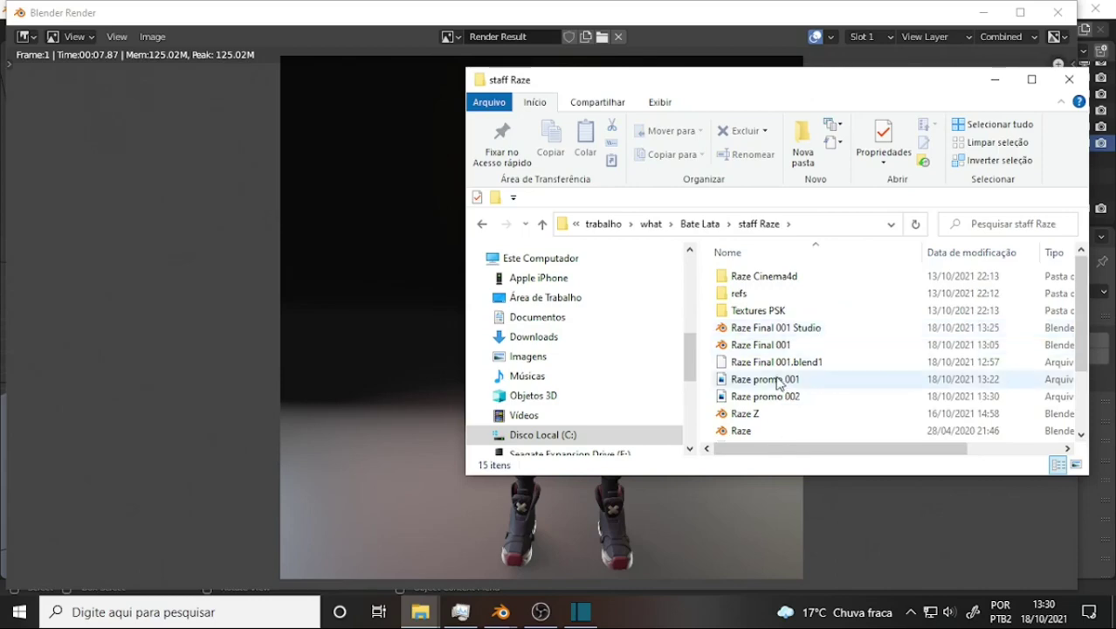
{"action": "left_click", "coordinate": [778, 379]}
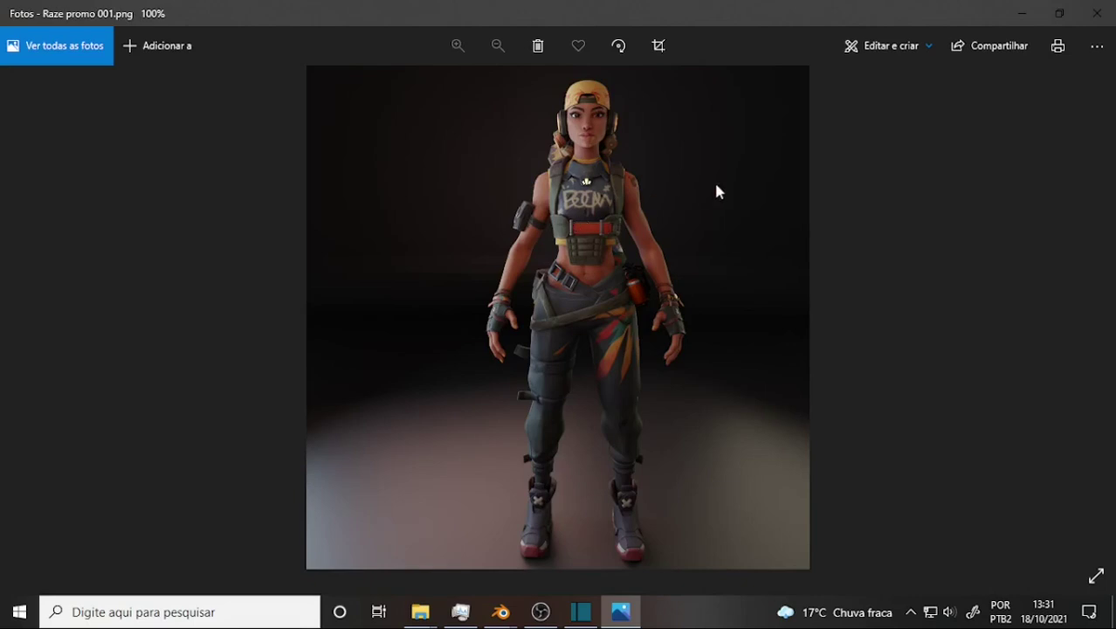
{"action": "key", "text": "Right"}
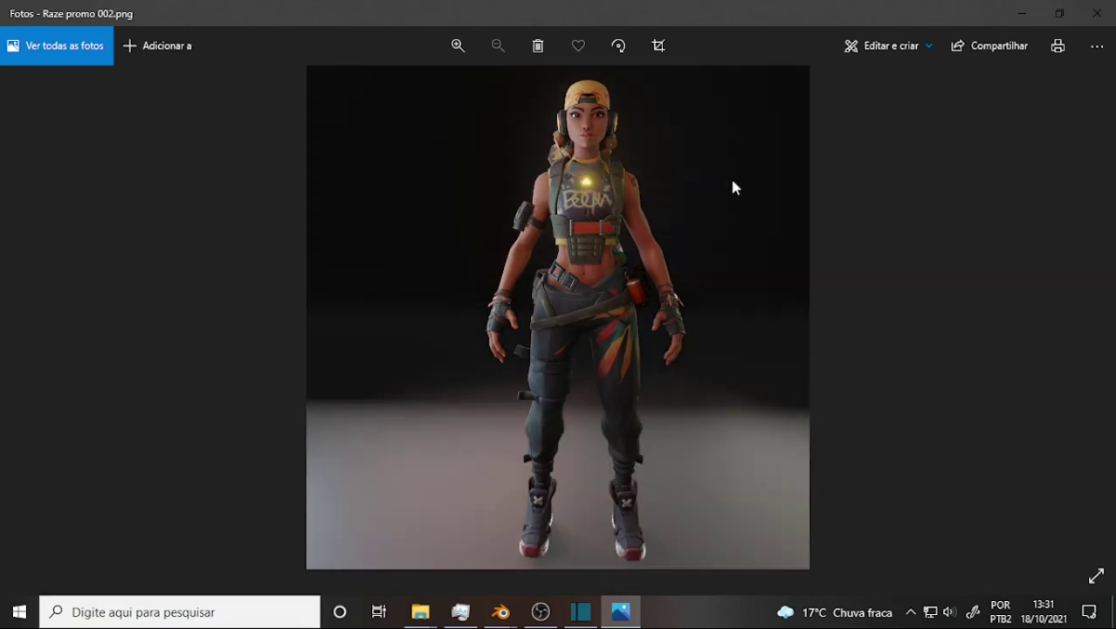
{"action": "key", "text": "Right"}
{"action": "key", "text": "Left"}
{"action": "key", "text": "Left"}
{"action": "key", "text": "Right"}
{"action": "key", "text": "Right"}
{"action": "key", "text": "Left"}
{"action": "key", "text": "Right"}
{"action": "key", "text": "Left"}
{"action": "key", "text": "Left"}
{"action": "key", "text": "Left"}
{"action": "key", "text": "Left"}
{"action": "key", "text": "Left"}
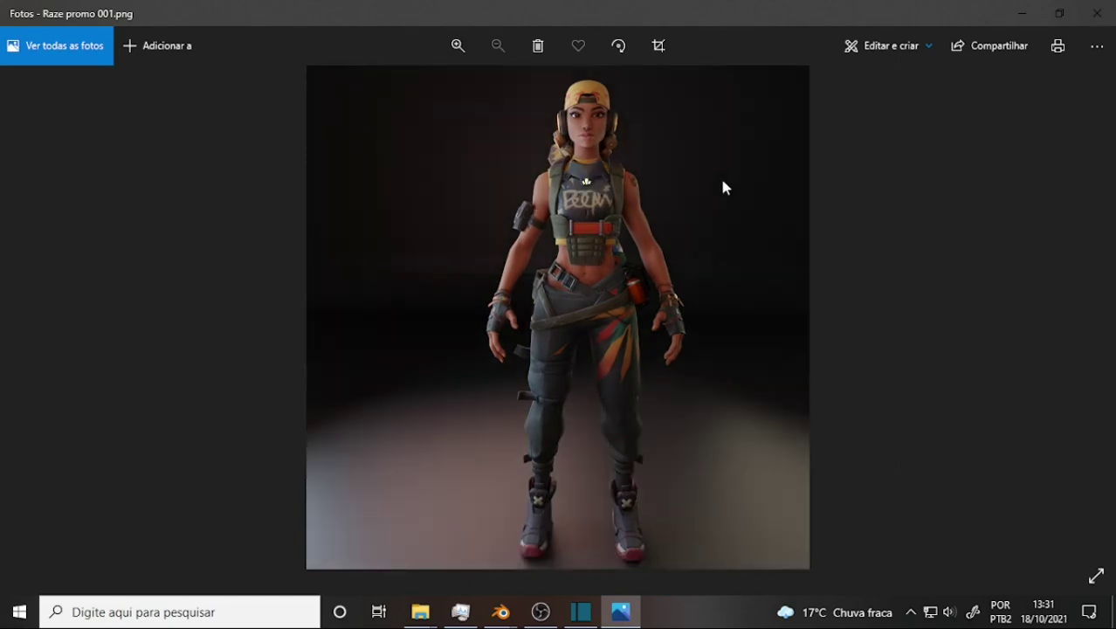
{"action": "key", "text": "Right"}
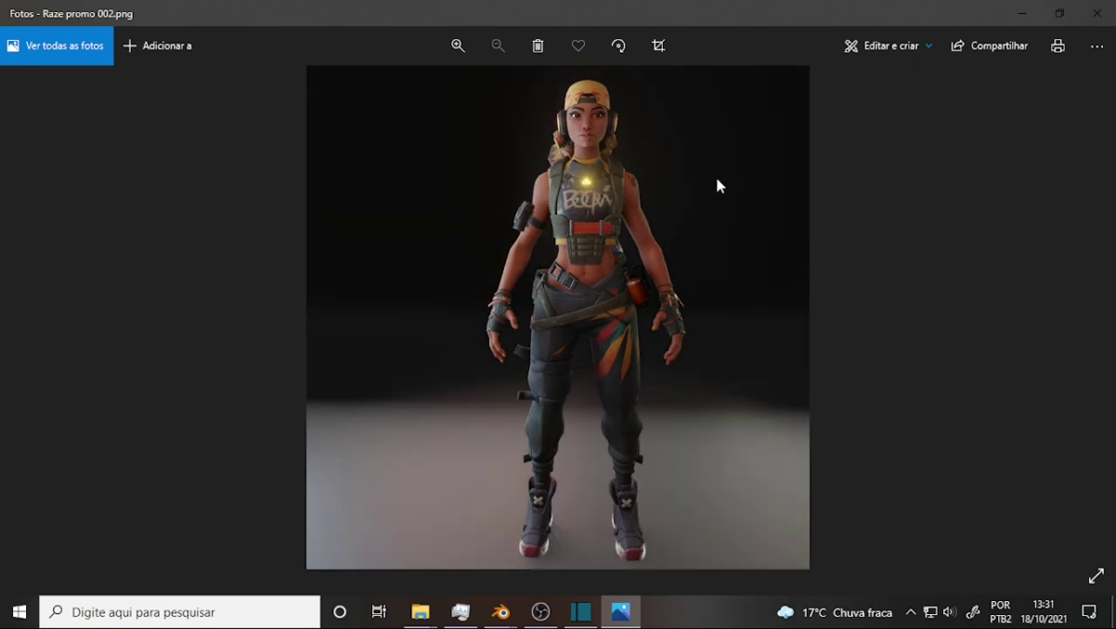
{"action": "key", "text": "Right"}
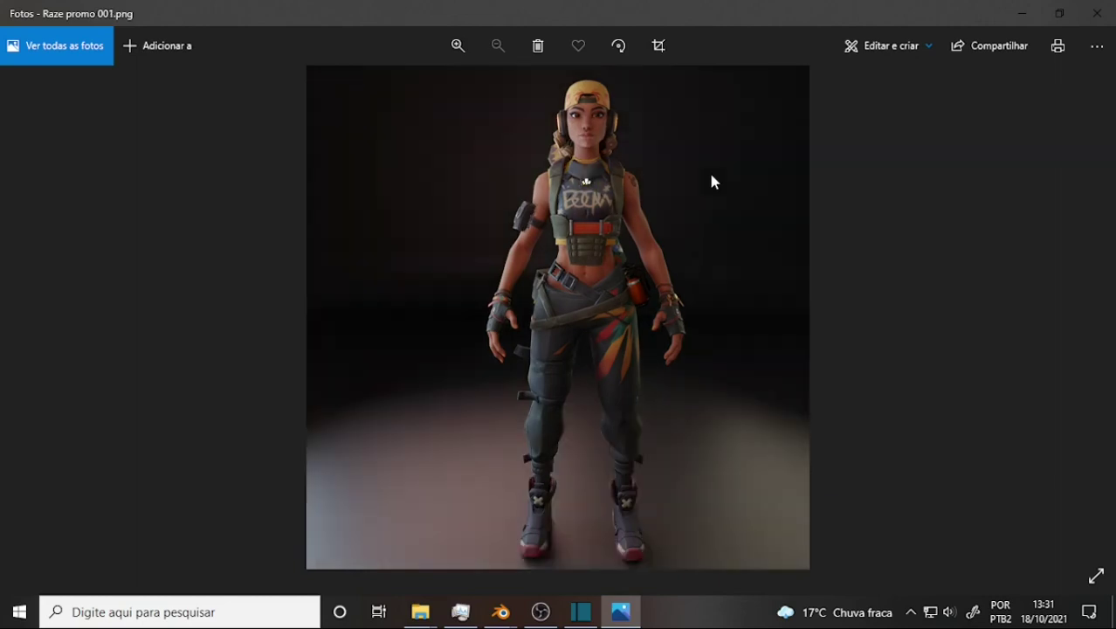
{"action": "key", "text": "Left"}
{"action": "key", "text": "Right"}
{"action": "key", "text": "Left"}
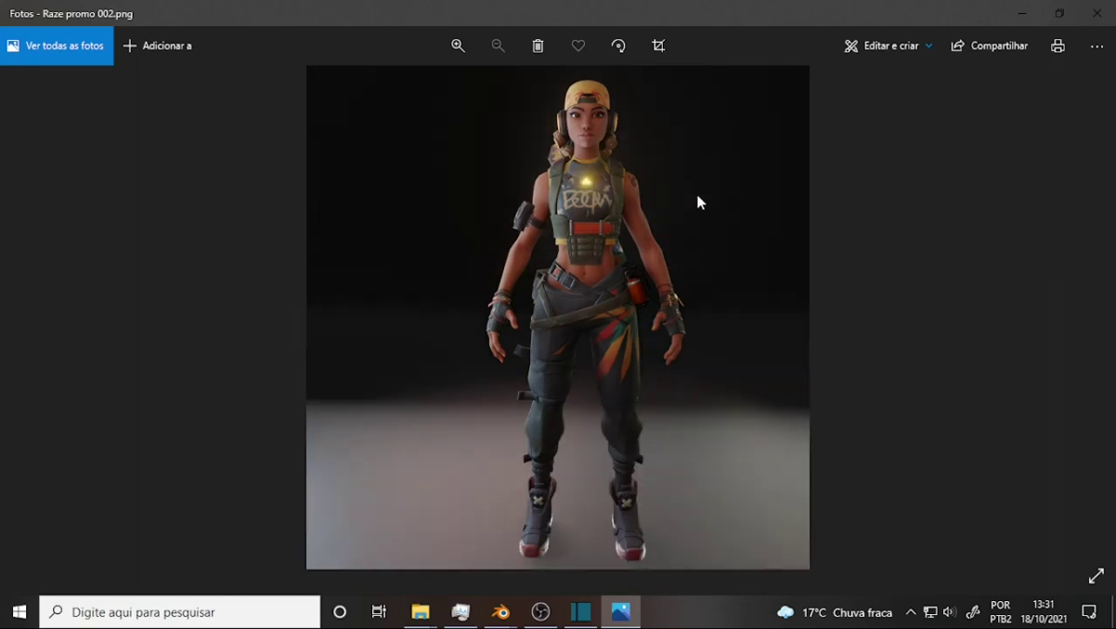
{"action": "key", "text": "Left"}
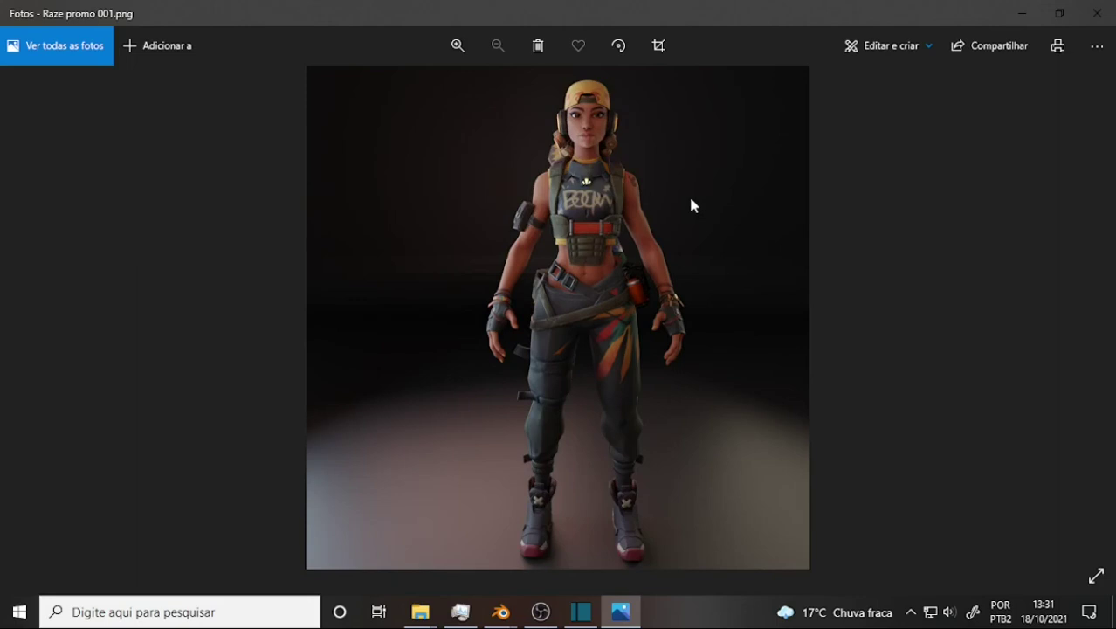
{"action": "key", "text": "Right"}
{"action": "key", "text": "Left"}
Close the photo viewer, render window and file browser, and switch the render engine to Cycles.
{"action": "left_click", "coordinate": [1097, 14]}
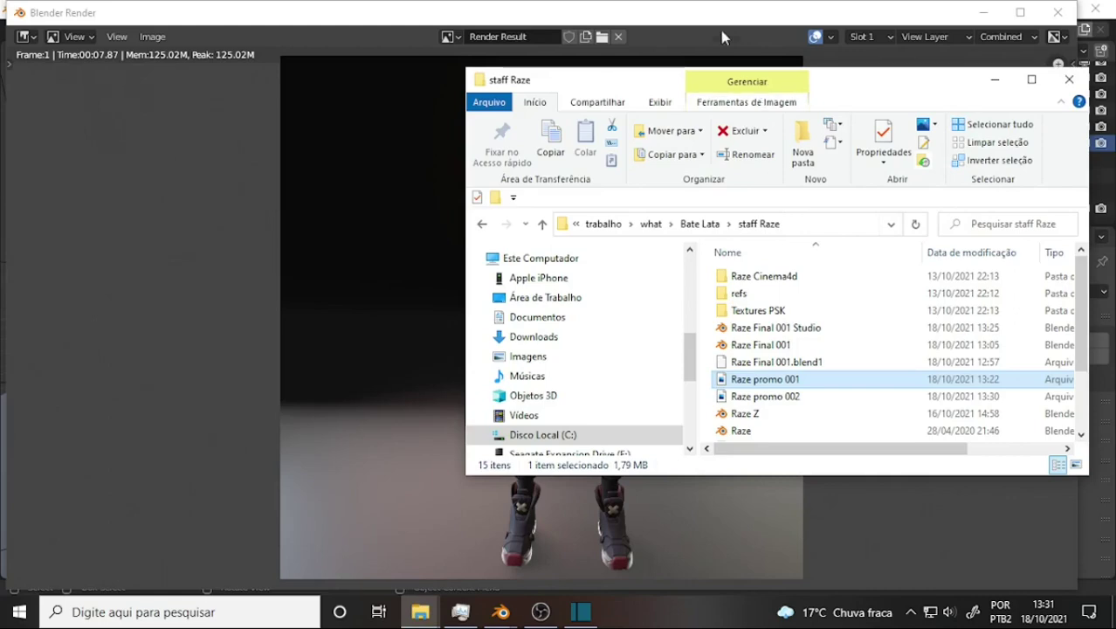
{"action": "left_click", "coordinate": [1011, 31]}
{"action": "left_click", "coordinate": [1058, 12]}
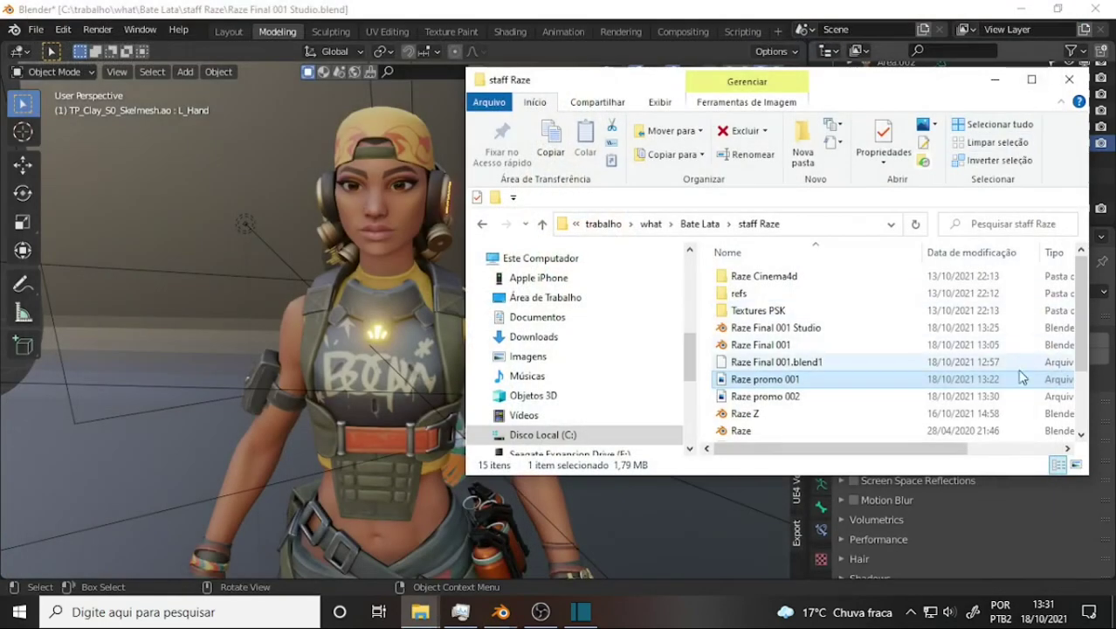
{"action": "left_click", "coordinate": [1065, 79]}
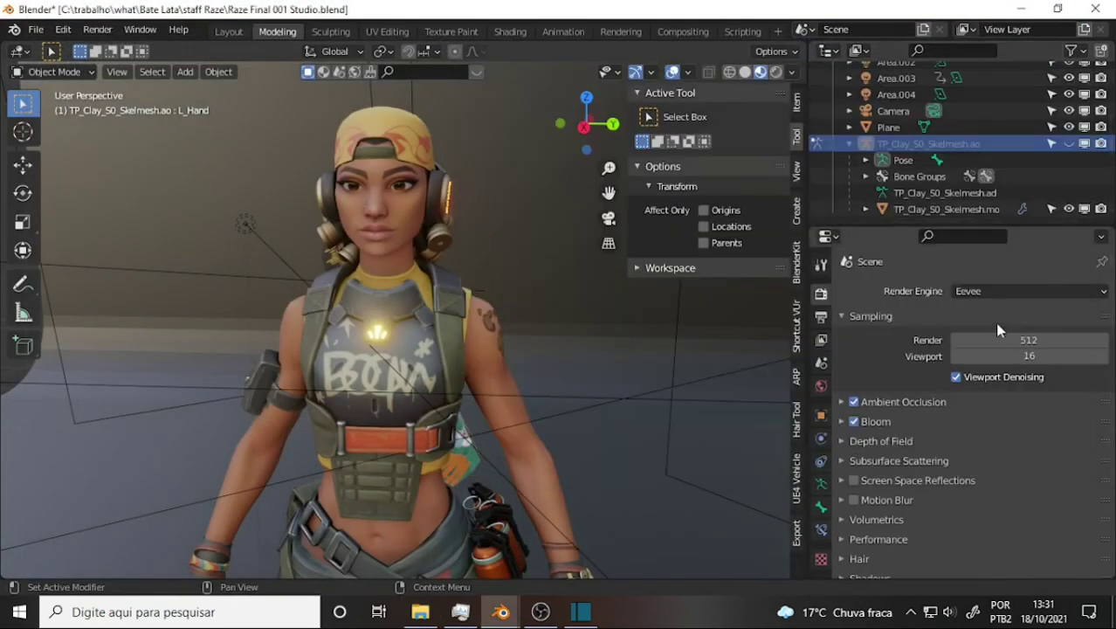
{"action": "left_click", "coordinate": [1031, 298]}
{"action": "left_click", "coordinate": [1019, 343]}
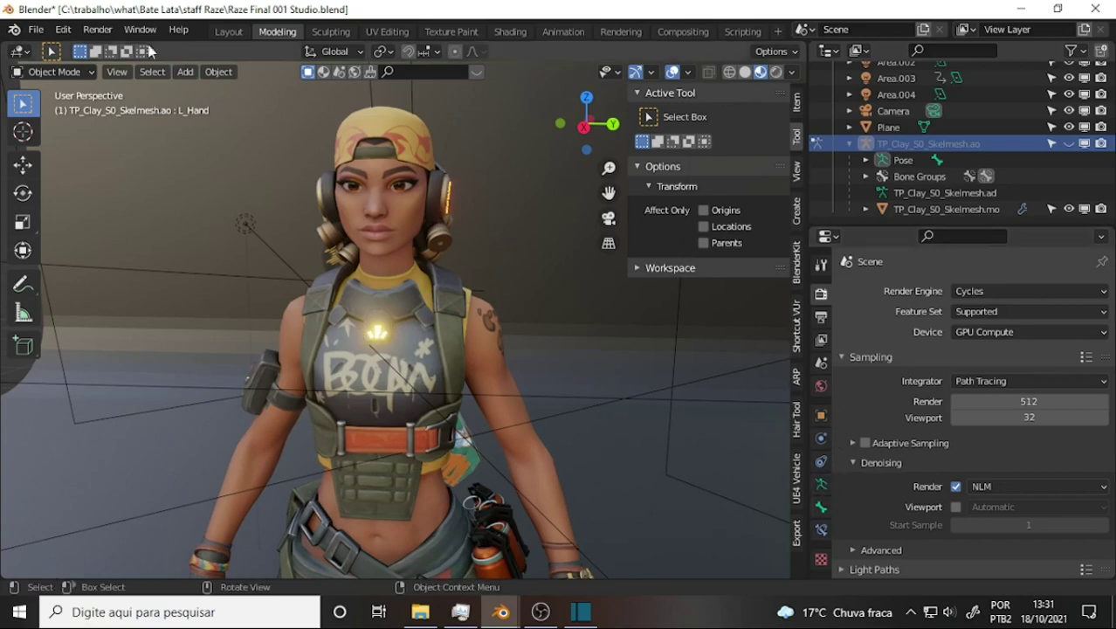
Pan down to the legs and orbit around the character's back in the Cycles preview.
{"action": "scroll", "coordinate": [502, 207], "scroll_direction": "down", "scroll_amount": 3}
{"action": "scroll", "coordinate": [502, 208], "scroll_direction": "up", "scroll_amount": 3}
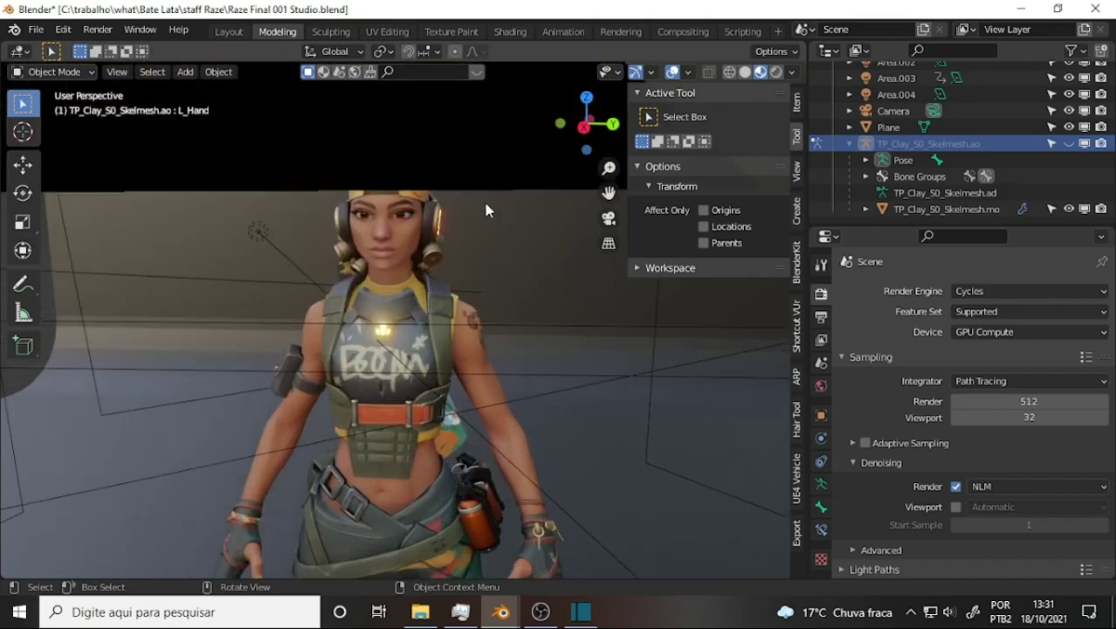
{"action": "left_click_drag", "start_coordinate": [608, 192], "coordinate": [525, 74]}
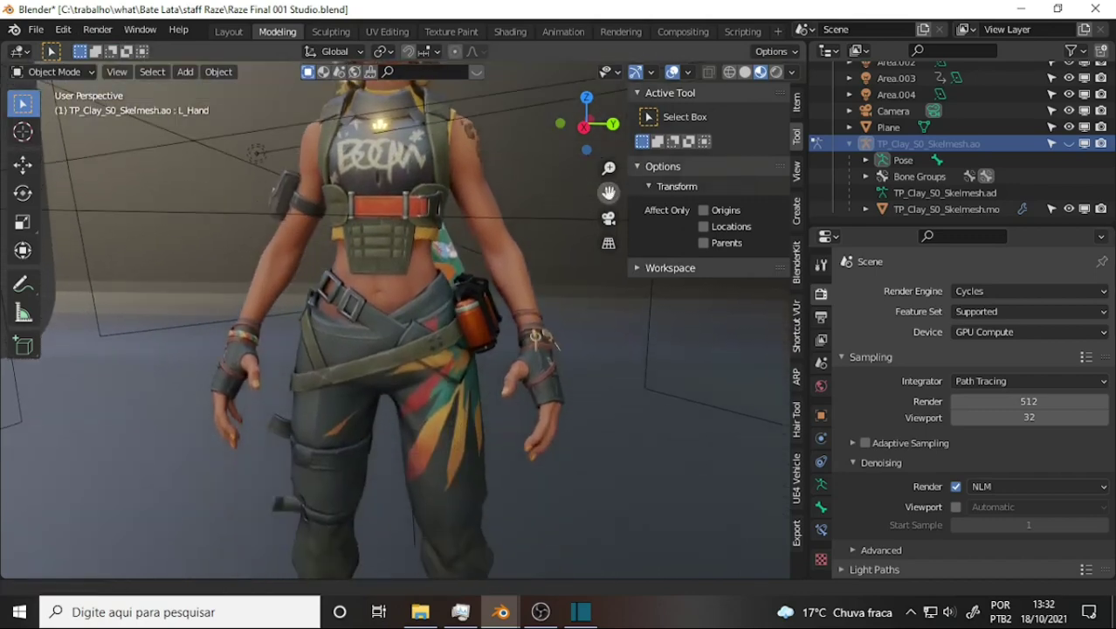
{"action": "scroll", "coordinate": [517, 202], "scroll_direction": "down", "scroll_amount": 2}
{"action": "scroll", "coordinate": [515, 202], "scroll_direction": "up", "scroll_amount": 3}
{"action": "scroll", "coordinate": [514, 218], "scroll_direction": "down", "scroll_amount": 2}
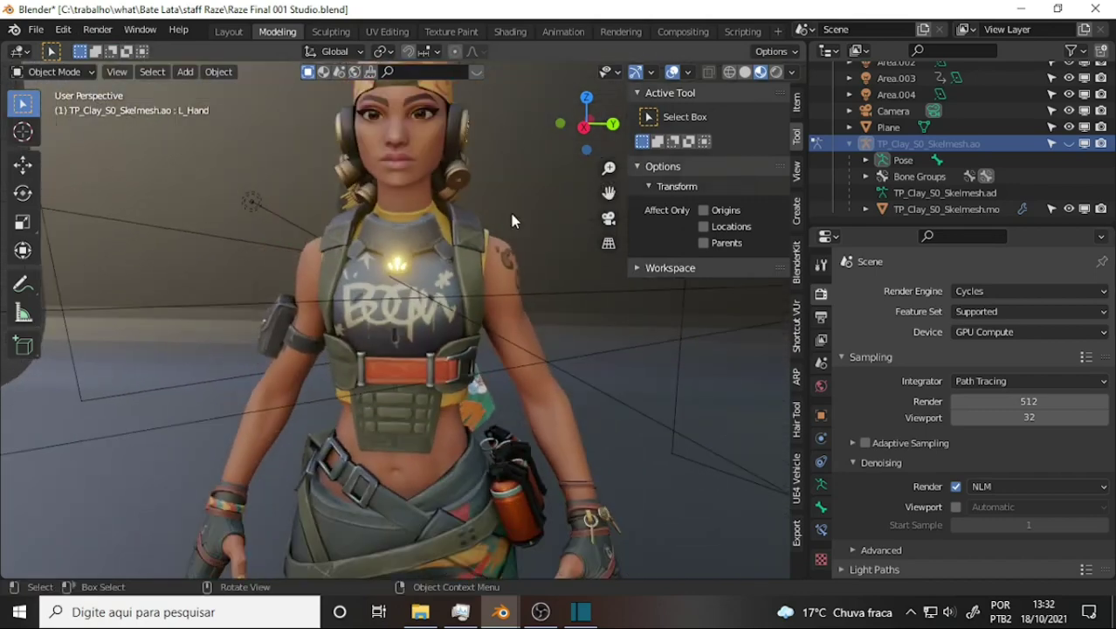
{"action": "scroll", "coordinate": [509, 214], "scroll_direction": "down", "scroll_amount": 1}
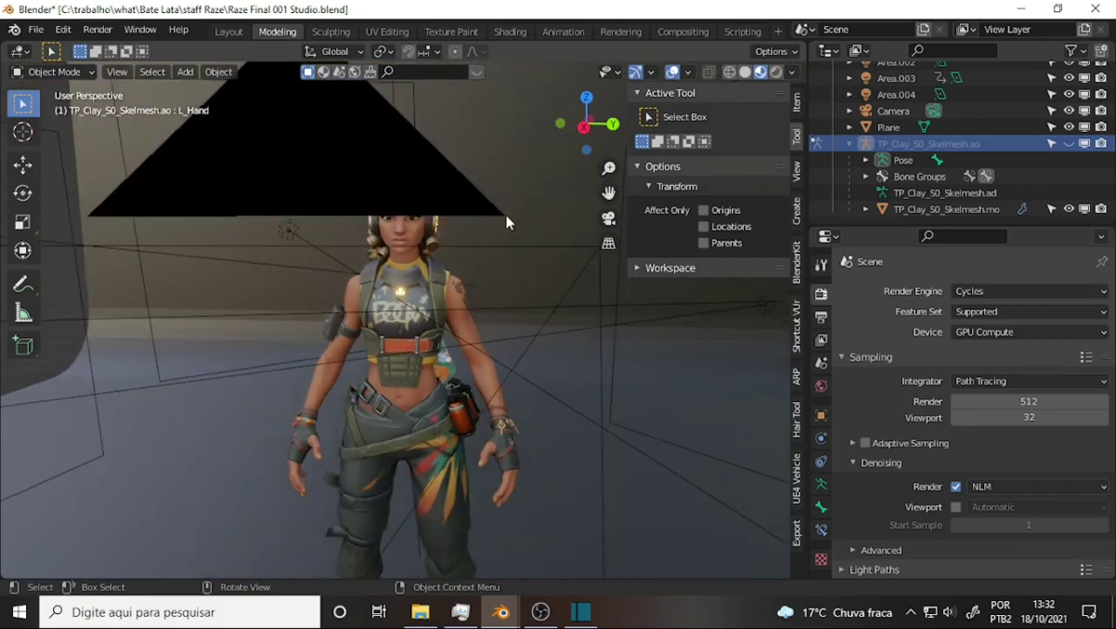
{"action": "mouse_move", "coordinate": [528, 223]}
{"action": "middle_mouse_down"}
{"action": "mouse_move", "coordinate": [214, 219]}
{"action": "mouse_move", "coordinate": [339, 198]}
{"action": "mouse_move", "coordinate": [353, 230]}
{"action": "mouse_move", "coordinate": [376, 242]}
{"action": "mouse_move", "coordinate": [510, 256]}
{"action": "mouse_move", "coordinate": [669, 238]}
{"action": "middle_mouse_up"}
{"action": "scroll", "coordinate": [334, 182], "scroll_direction": "up", "scroll_amount": 2}
{"action": "scroll", "coordinate": [330, 176], "scroll_direction": "up", "scroll_amount": 1}
{"action": "mouse_move", "coordinate": [495, 266]}
{"action": "middle_mouse_down"}
{"action": "mouse_move", "coordinate": [457, 272]}
{"action": "mouse_move", "coordinate": [476, 267]}
{"action": "middle_mouse_up"}
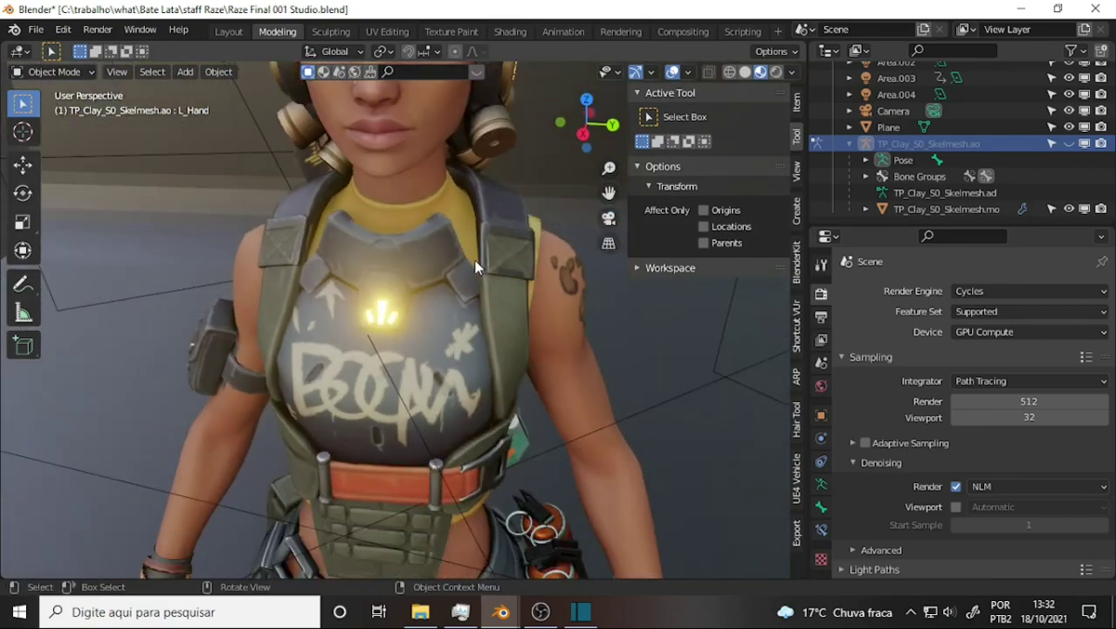
{"action": "scroll", "coordinate": [476, 267], "scroll_direction": "down", "scroll_amount": 3}
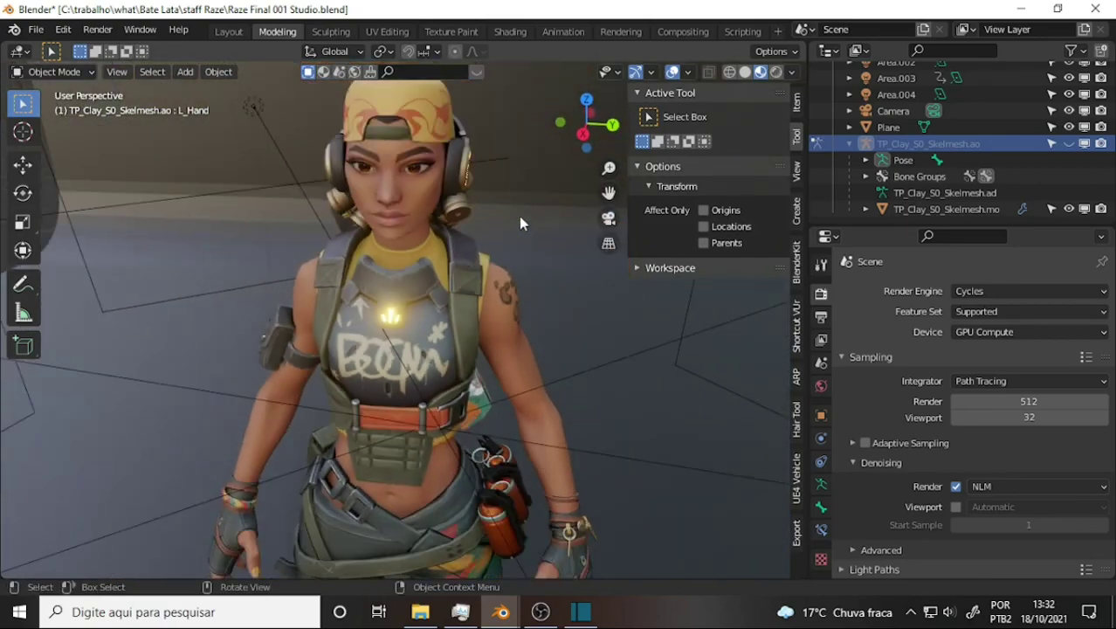
Orbit to side and three-quarter views of the face, ending with the character facing the camera.
{"action": "middle_click_drag", "start_coordinate": [520, 219], "coordinate": [420, 219]}
{"action": "scroll", "coordinate": [441, 214], "scroll_direction": "up", "scroll_amount": 3}
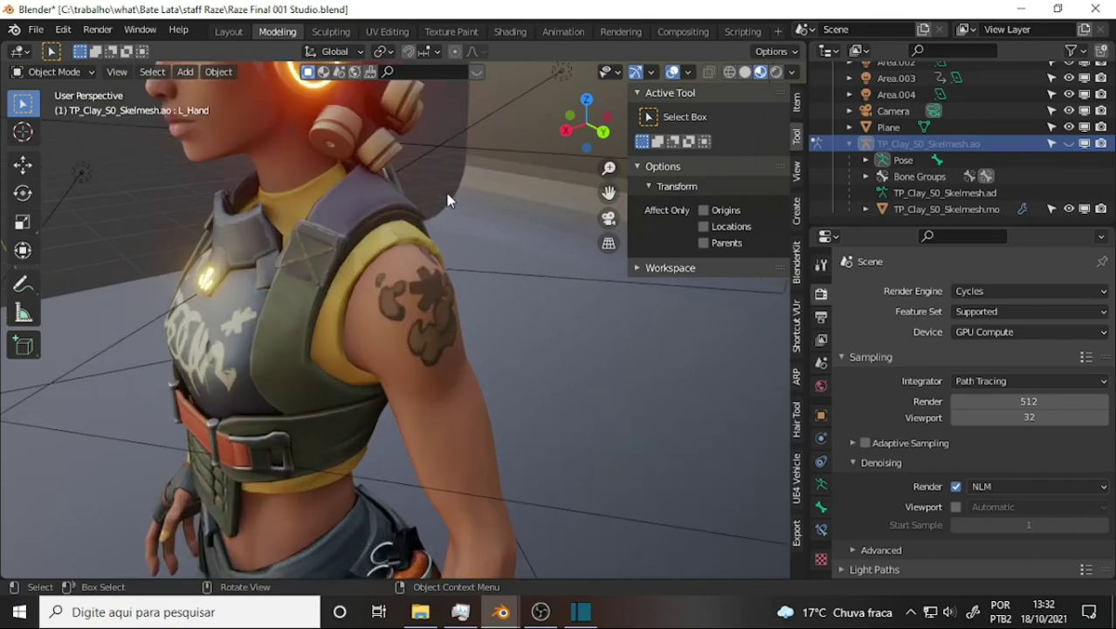
{"action": "scroll", "coordinate": [446, 200], "scroll_direction": "up", "scroll_amount": 5, "text": "shift"}
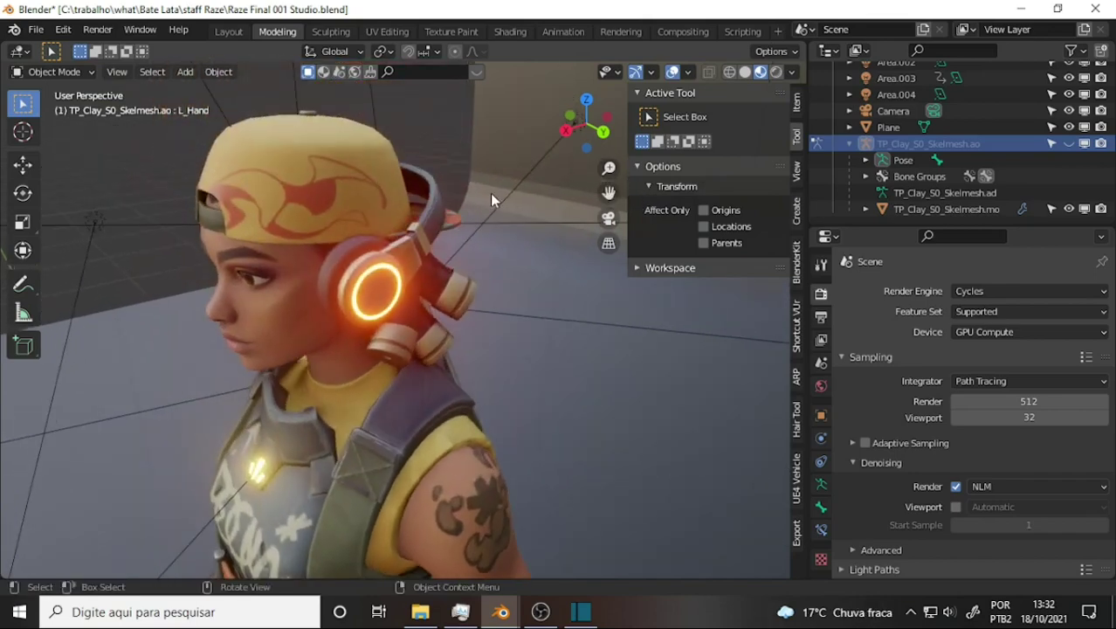
{"action": "scroll", "coordinate": [491, 196], "scroll_direction": "up", "scroll_amount": 3}
{"action": "scroll", "coordinate": [490, 191], "scroll_direction": "up", "scroll_amount": 3}
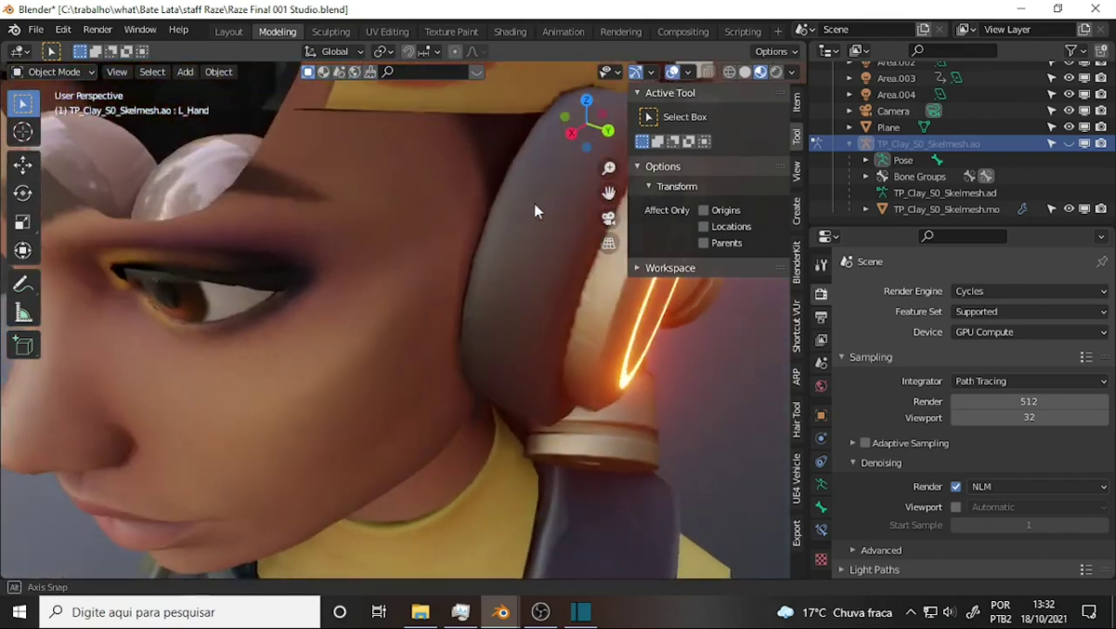
{"action": "scroll", "coordinate": [534, 203], "scroll_direction": "down", "scroll_amount": 3}
{"action": "scroll", "coordinate": [511, 200], "scroll_direction": "down", "scroll_amount": 2}
{"action": "scroll", "coordinate": [506, 196], "scroll_direction": "down", "scroll_amount": 3}
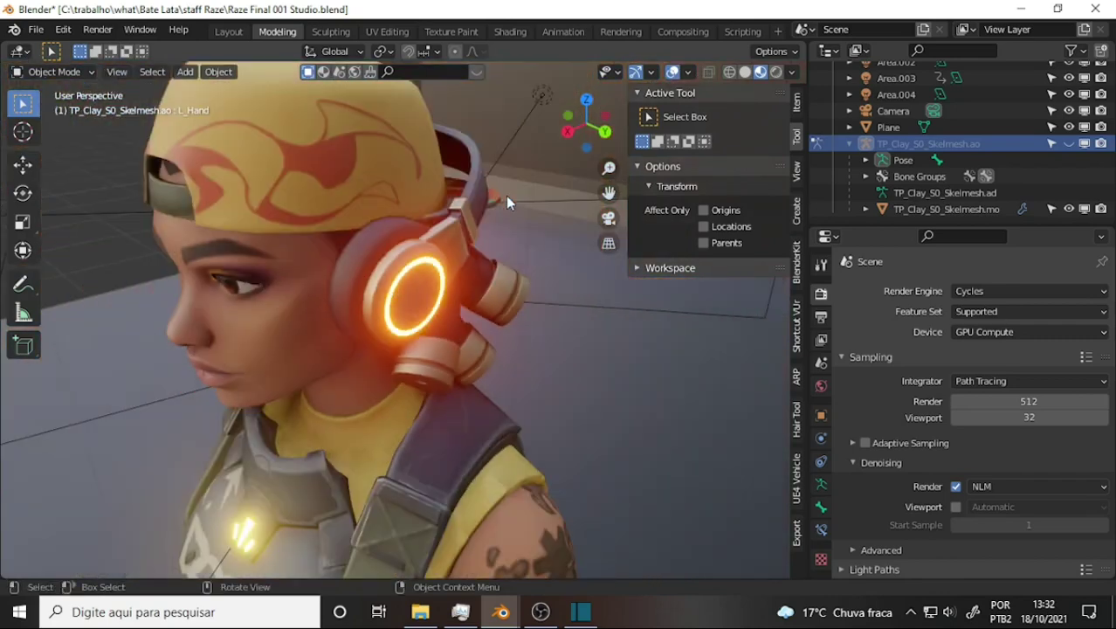
{"action": "middle_click_drag", "start_coordinate": [505, 196], "coordinate": [464, 190]}
{"action": "scroll", "coordinate": [462, 194], "scroll_direction": "down", "scroll_amount": 3}
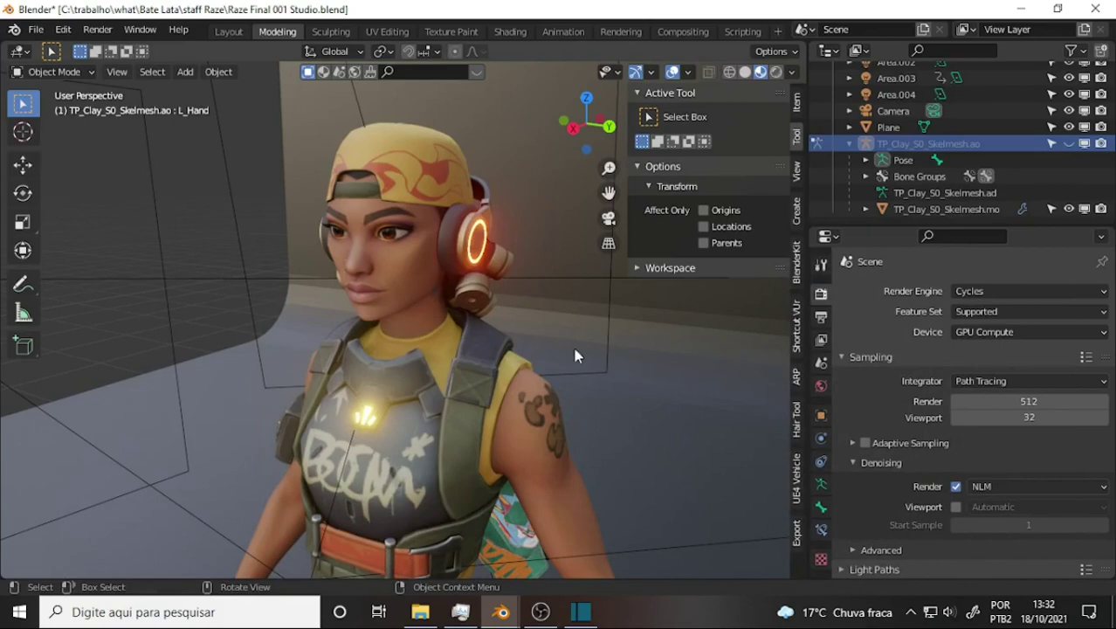
{"action": "scroll", "coordinate": [554, 325], "scroll_direction": "up", "scroll_amount": 3}
{"action": "scroll", "coordinate": [553, 322], "scroll_direction": "down", "scroll_amount": 1}
{"action": "middle_click_drag", "start_coordinate": [542, 320], "coordinate": [465, 302]}
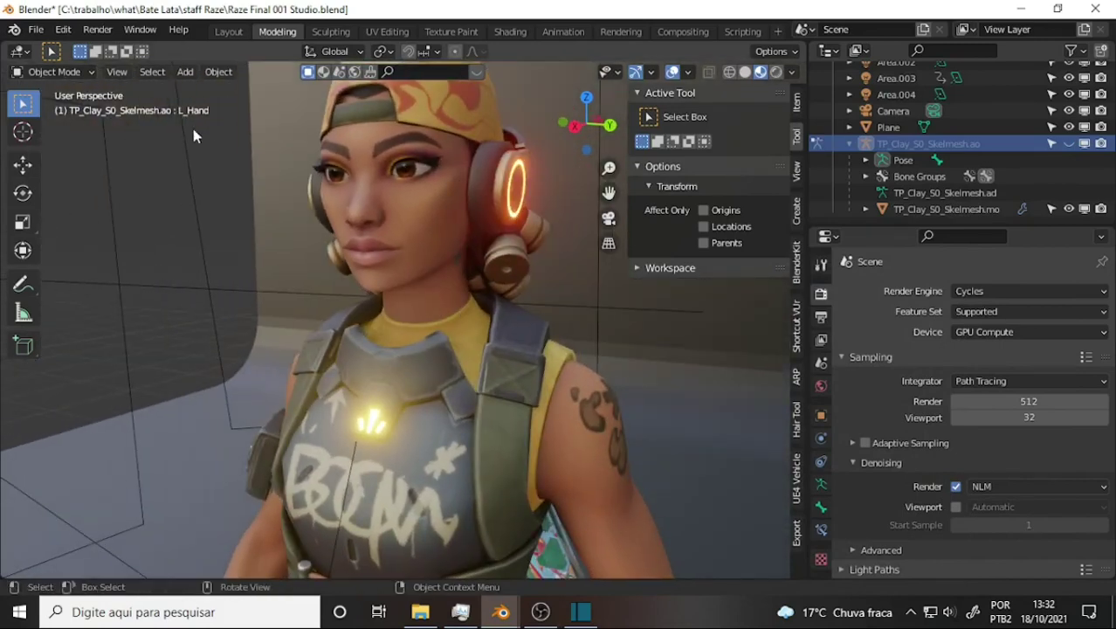
Select the character's body mesh and enter Edit Mode, zoomed in on the eyes.
{"action": "left_click", "coordinate": [417, 217]}
{"action": "left_click", "coordinate": [61, 72]}
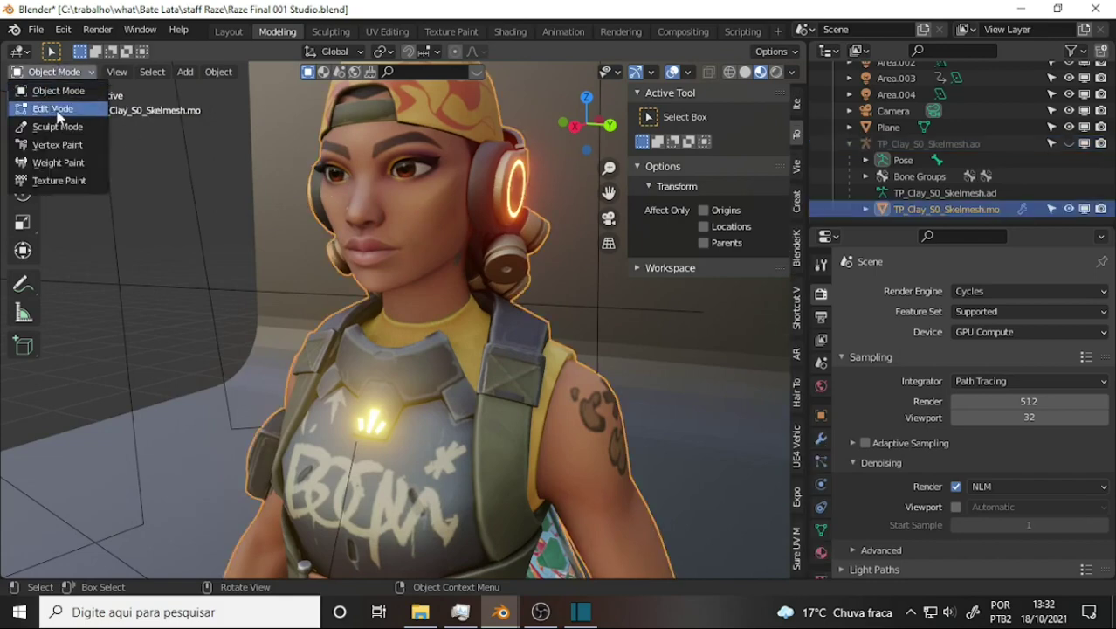
{"action": "left_click", "coordinate": [57, 112]}
{"action": "scroll", "coordinate": [528, 155], "scroll_direction": "up", "scroll_amount": 3}
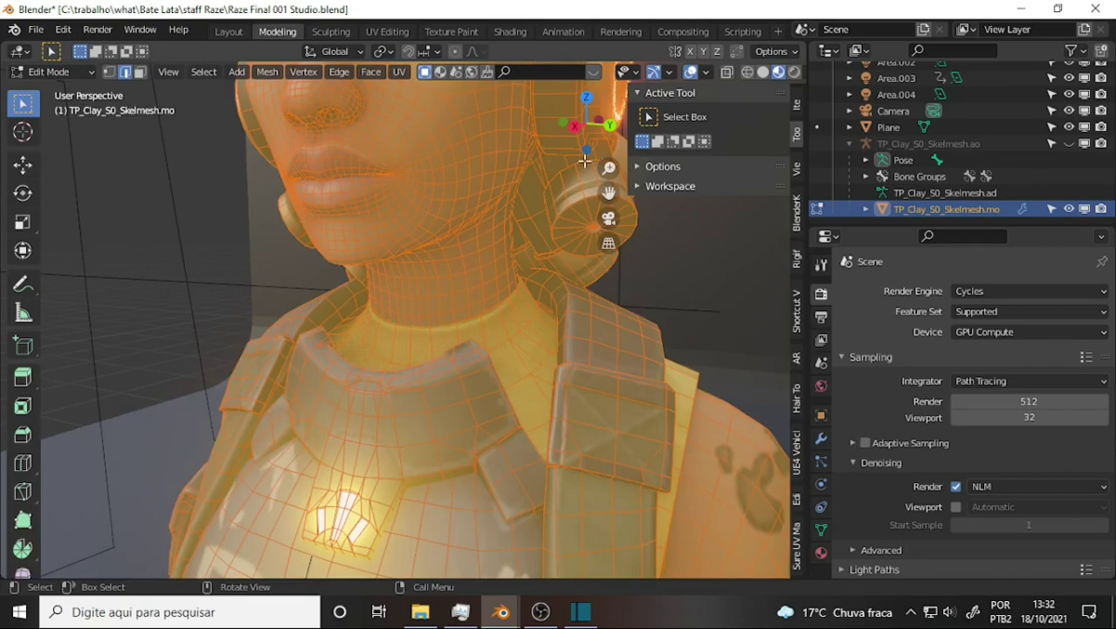
{"action": "mouse_move", "coordinate": [559, 131]}
{"action": "middle_mouse_down"}
{"action": "mouse_move", "coordinate": [569, 195]}
{"action": "mouse_move", "coordinate": [569, 168]}
{"action": "mouse_move", "coordinate": [550, 172]}
{"action": "middle_mouse_up"}
{"action": "scroll", "coordinate": [568, 192], "scroll_direction": "up", "scroll_amount": 3}
{"action": "scroll", "coordinate": [566, 188], "scroll_direction": "down", "scroll_amount": 2}
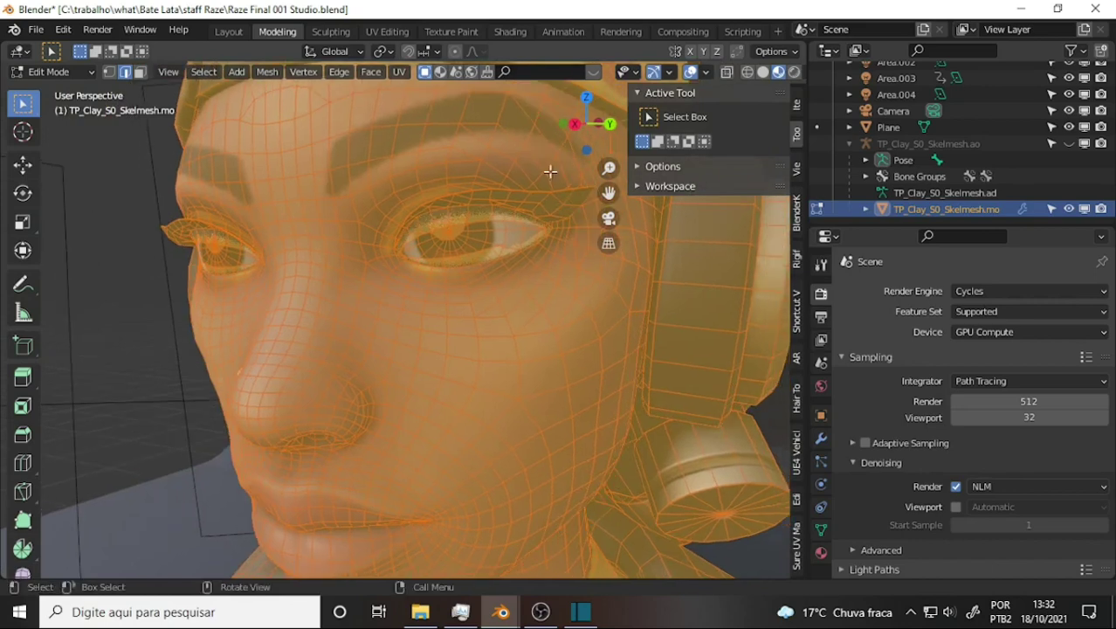
Select both eyes' faces with their linked geometry and delete them, leaving empty sockets.
{"action": "left_click", "coordinate": [469, 240]}
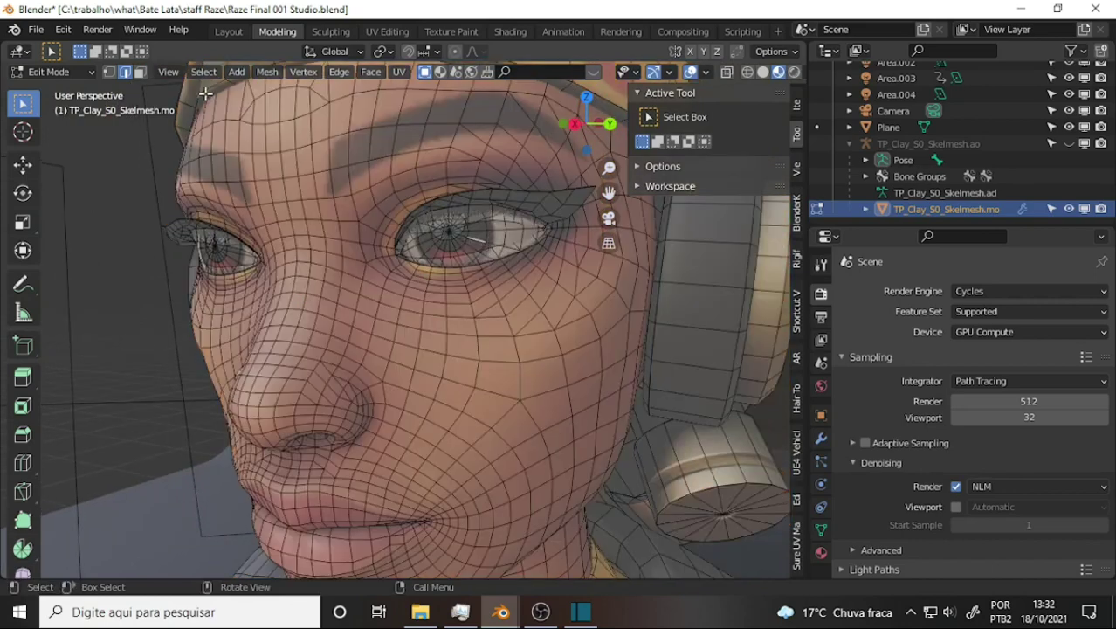
{"action": "left_click", "coordinate": [140, 73]}
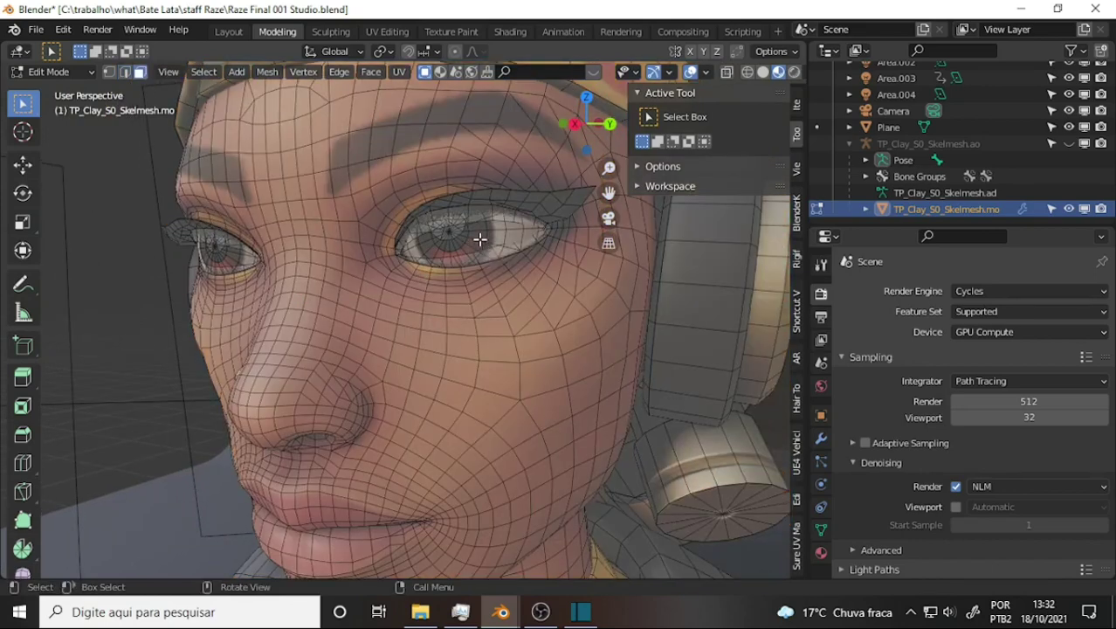
{"action": "left_click", "coordinate": [480, 238]}
{"action": "left_click", "coordinate": [446, 231], "text": "shift"}
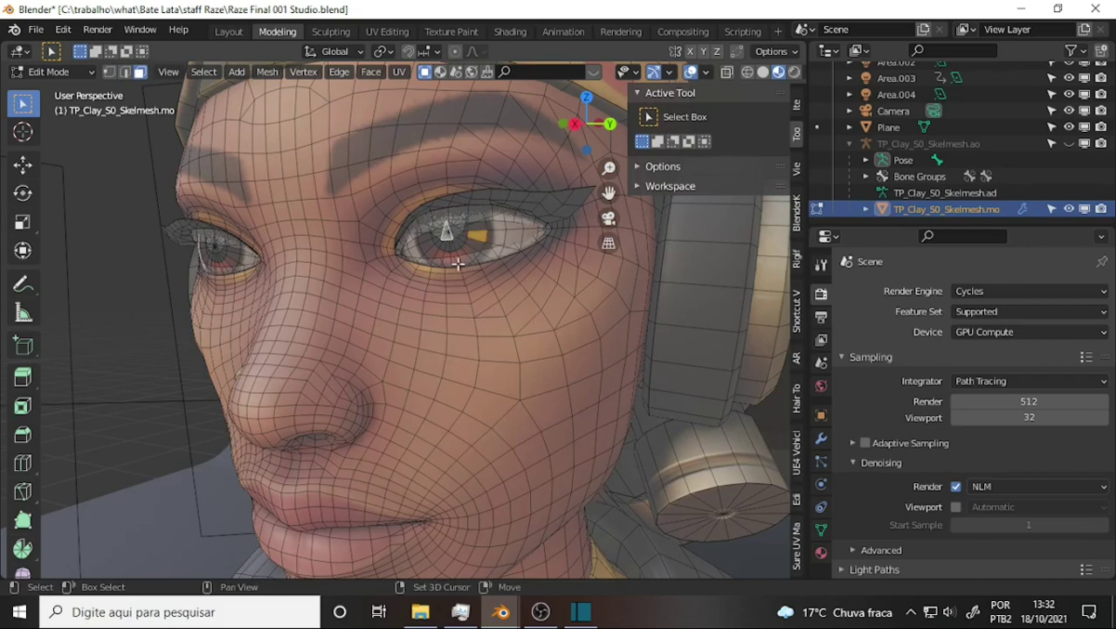
{"action": "left_click", "coordinate": [227, 259], "text": "shift"}
{"action": "key", "text": "ctrl+l"}
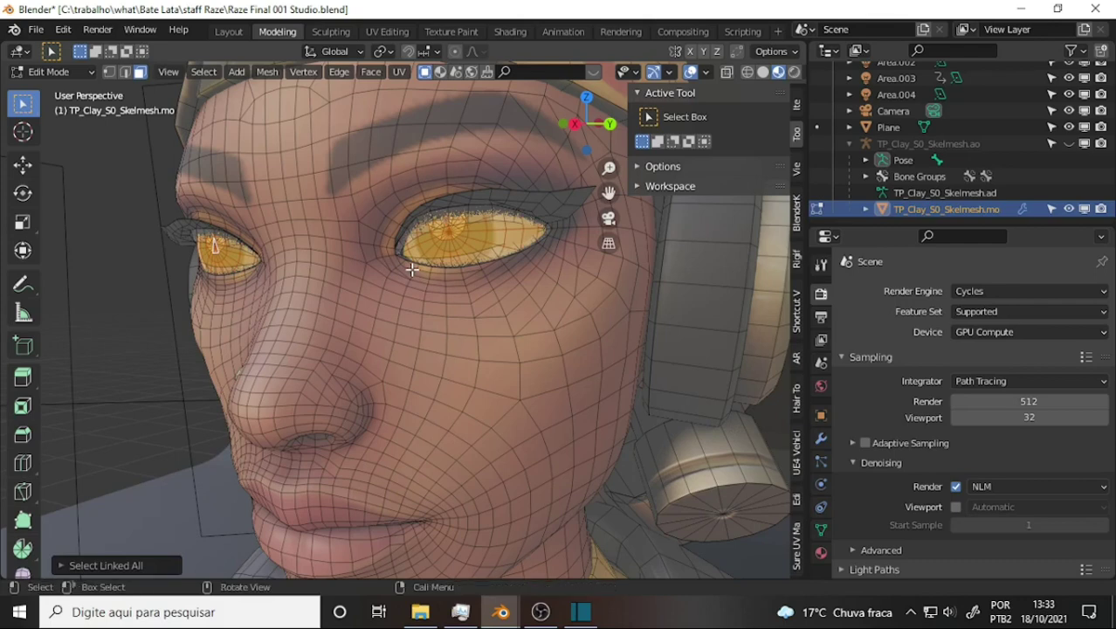
{"action": "key", "text": "x"}
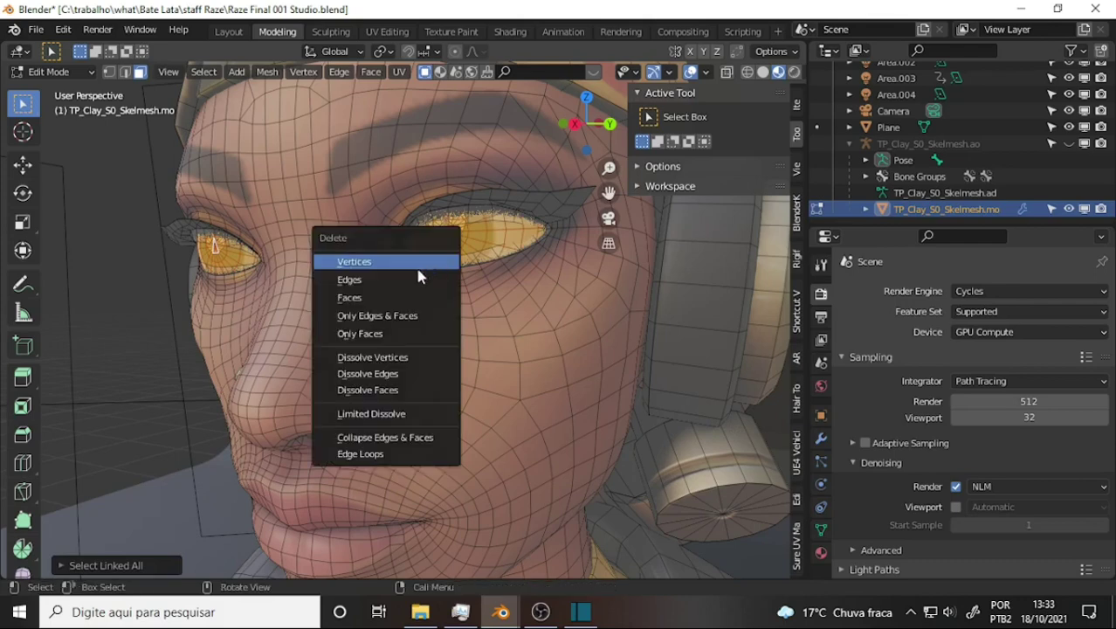
{"action": "left_click", "coordinate": [437, 259]}
{"action": "scroll", "coordinate": [489, 225], "scroll_direction": "down", "scroll_amount": 3}
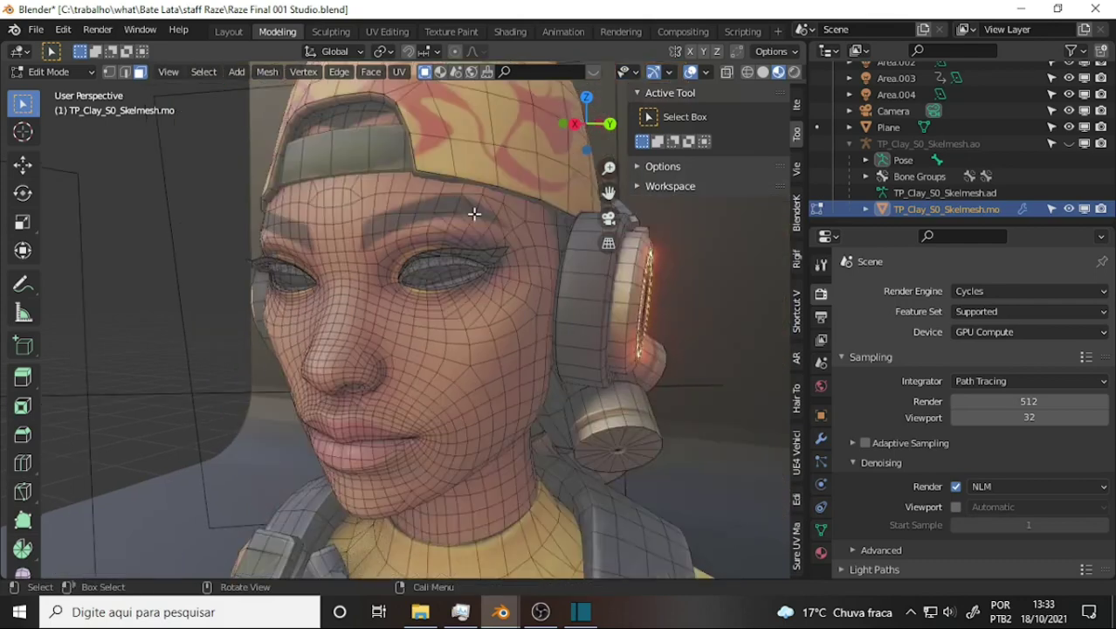
{"action": "scroll", "coordinate": [473, 211], "scroll_direction": "down", "scroll_amount": 2}
{"action": "mouse_move", "coordinate": [466, 211]}
{"action": "middle_mouse_down"}
{"action": "mouse_move", "coordinate": [505, 218]}
{"action": "mouse_move", "coordinate": [495, 218]}
{"action": "middle_mouse_up"}
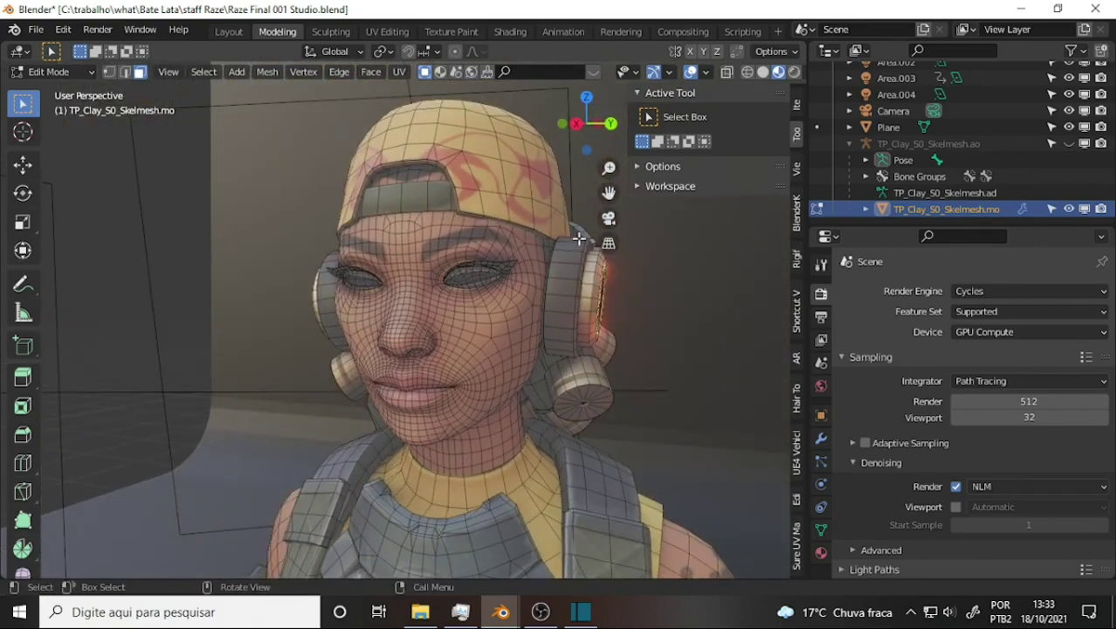
{"action": "left_click", "coordinate": [505, 614]}
{"action": "mouse_move", "coordinate": [501, 613]}
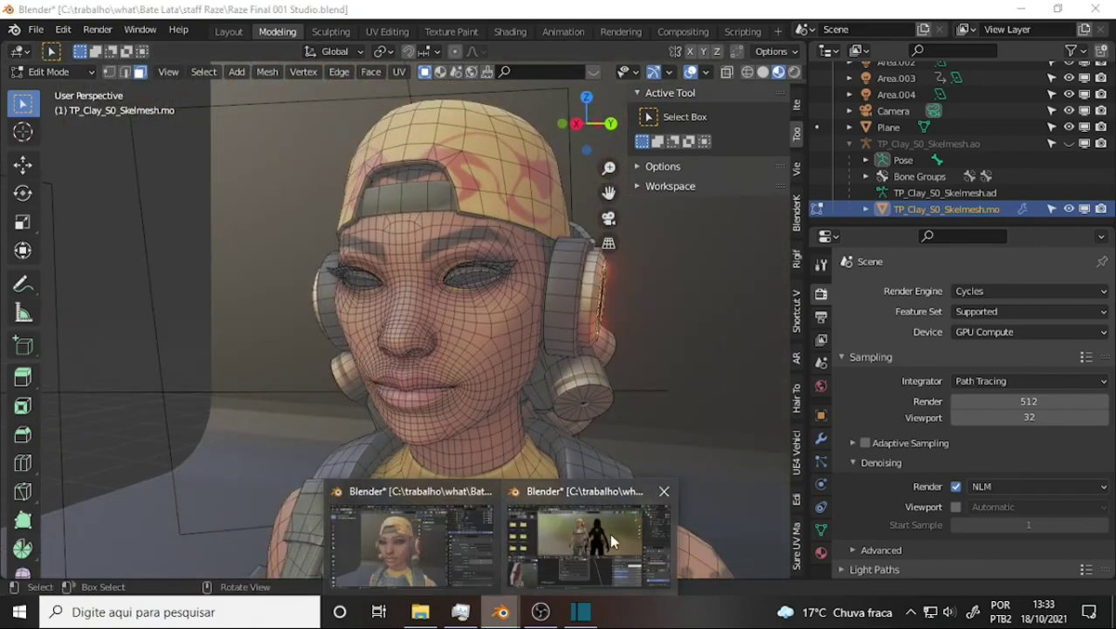
In the Razes Options Eyes file, switch to the Modeling workspace and return to Object Mode.
{"action": "left_click", "coordinate": [610, 532]}
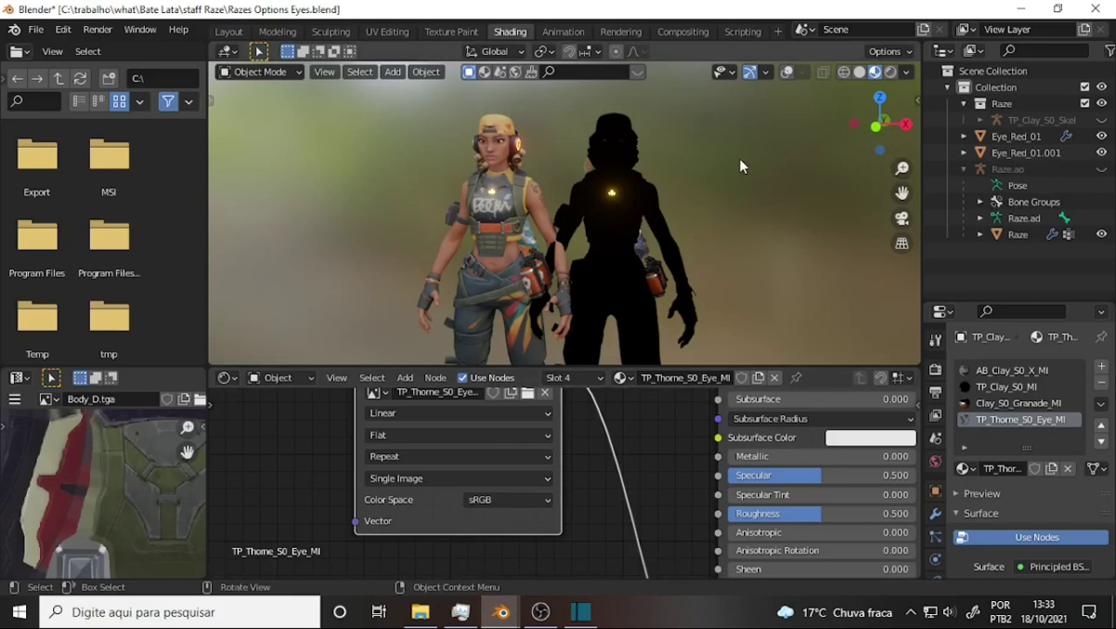
{"action": "scroll", "coordinate": [771, 214], "scroll_direction": "up", "scroll_amount": 4}
{"action": "left_click_drag", "start_coordinate": [902, 189], "coordinate": [784, 157]}
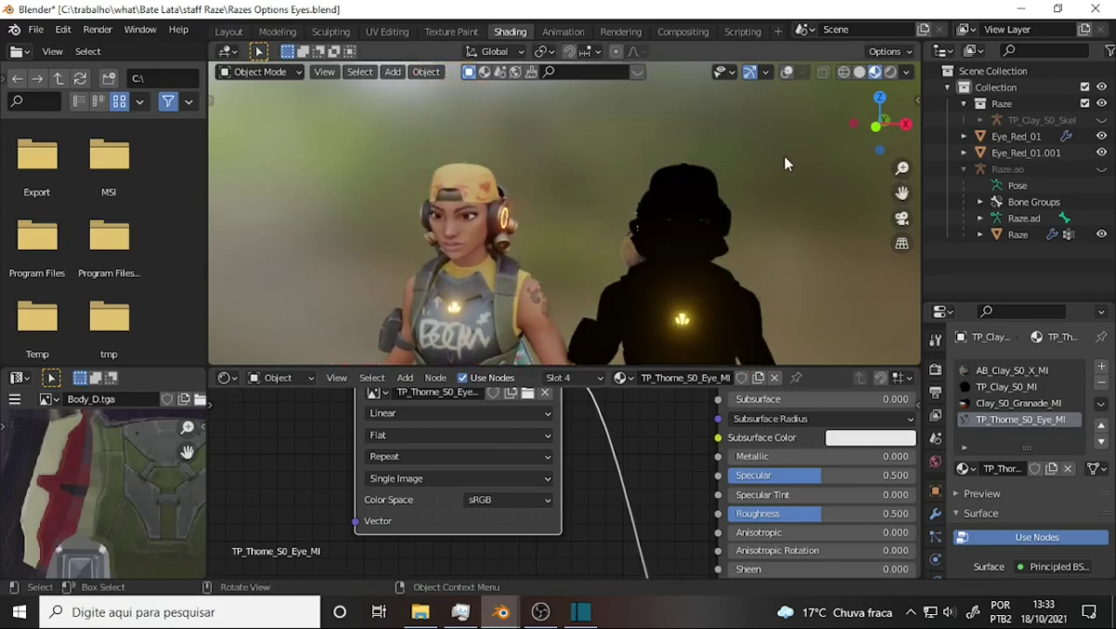
{"action": "scroll", "coordinate": [784, 157], "scroll_direction": "up", "scroll_amount": 4}
{"action": "scroll", "coordinate": [782, 137], "scroll_direction": "down", "scroll_amount": 4}
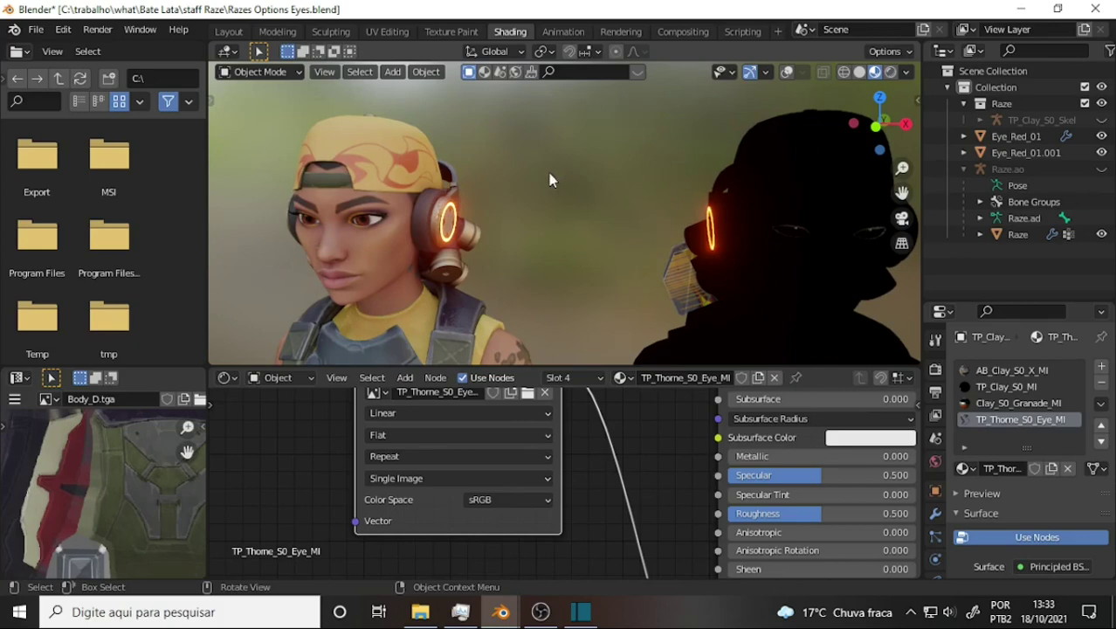
{"action": "left_click", "coordinate": [372, 221]}
{"action": "left_click", "coordinate": [372, 220]}
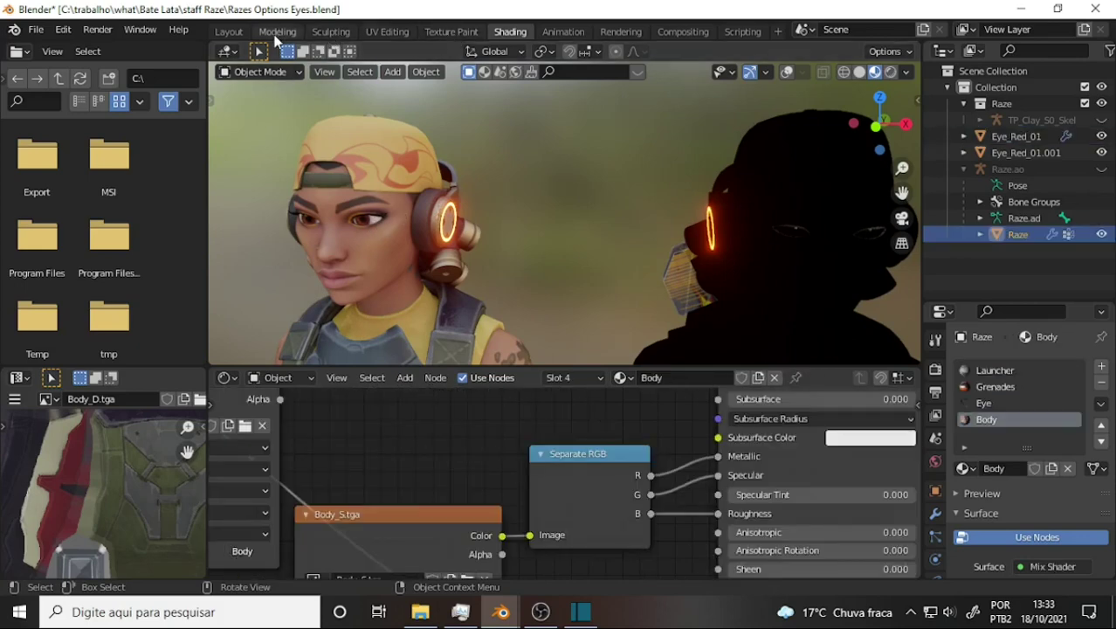
{"action": "left_click", "coordinate": [278, 33]}
{"action": "scroll", "coordinate": [417, 192], "scroll_direction": "up", "scroll_amount": 2}
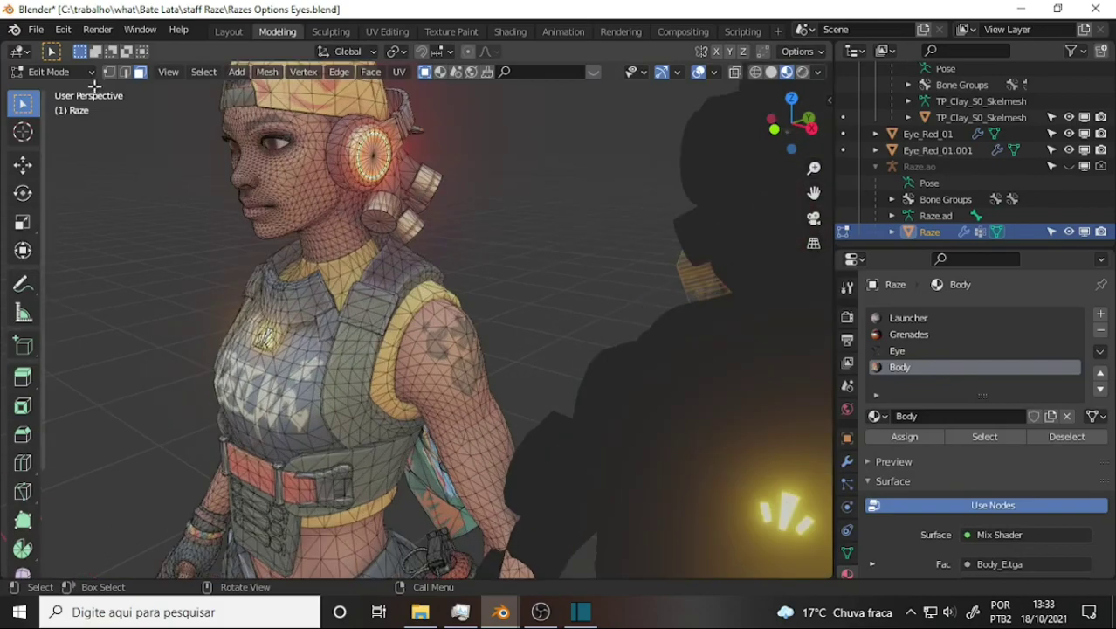
{"action": "left_click", "coordinate": [53, 71]}
{"action": "left_click", "coordinate": [62, 90]}
Select the Eye_Red_01 eye object and copy it with Ctrl+C.
{"action": "middle_click_drag", "start_coordinate": [302, 163], "coordinate": [430, 187]}
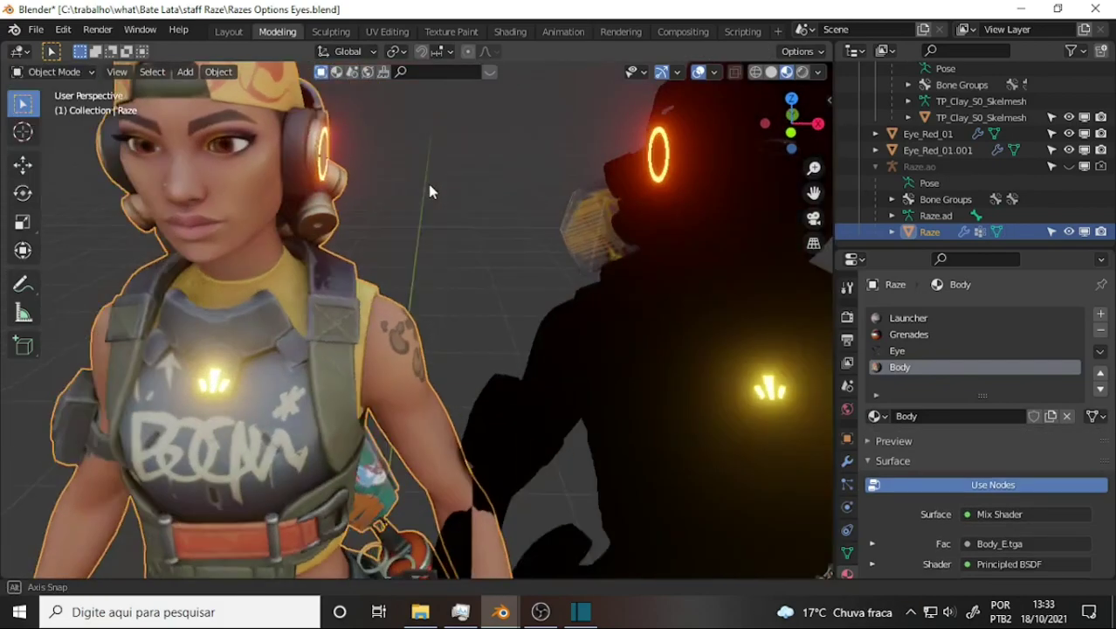
{"action": "scroll", "coordinate": [460, 191], "scroll_direction": "up", "scroll_amount": 3}
{"action": "scroll", "coordinate": [459, 191], "scroll_direction": "up", "scroll_amount": 2}
{"action": "left_click", "coordinate": [195, 122]}
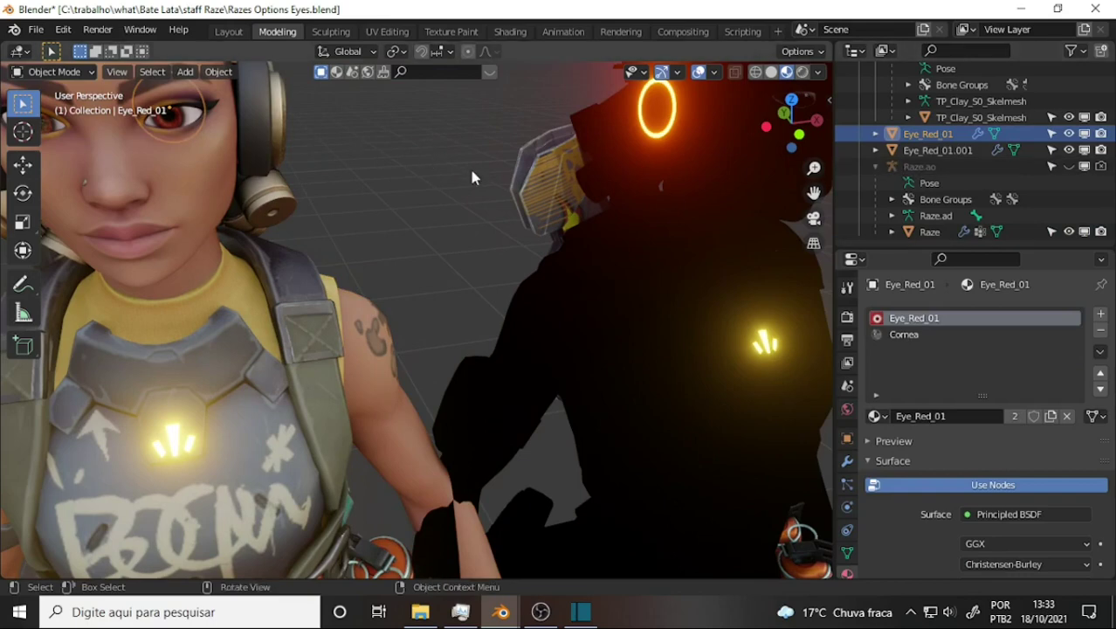
{"action": "key", "text": "ctrl"}
{"action": "key", "text": "ctrl+c"}
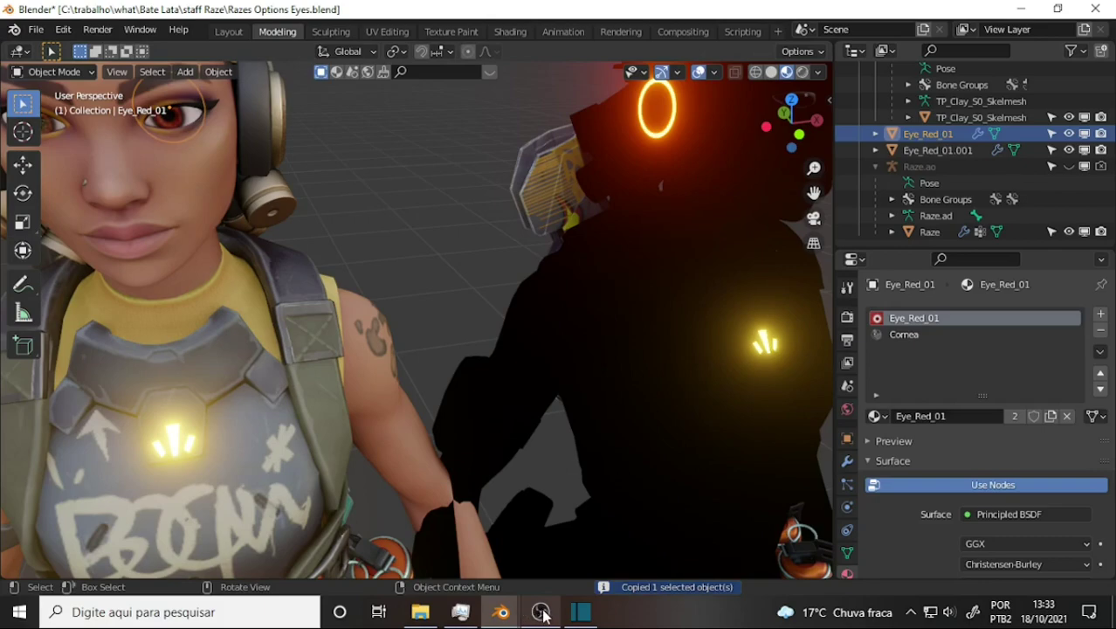
{"action": "mouse_move", "coordinate": [501, 612]}
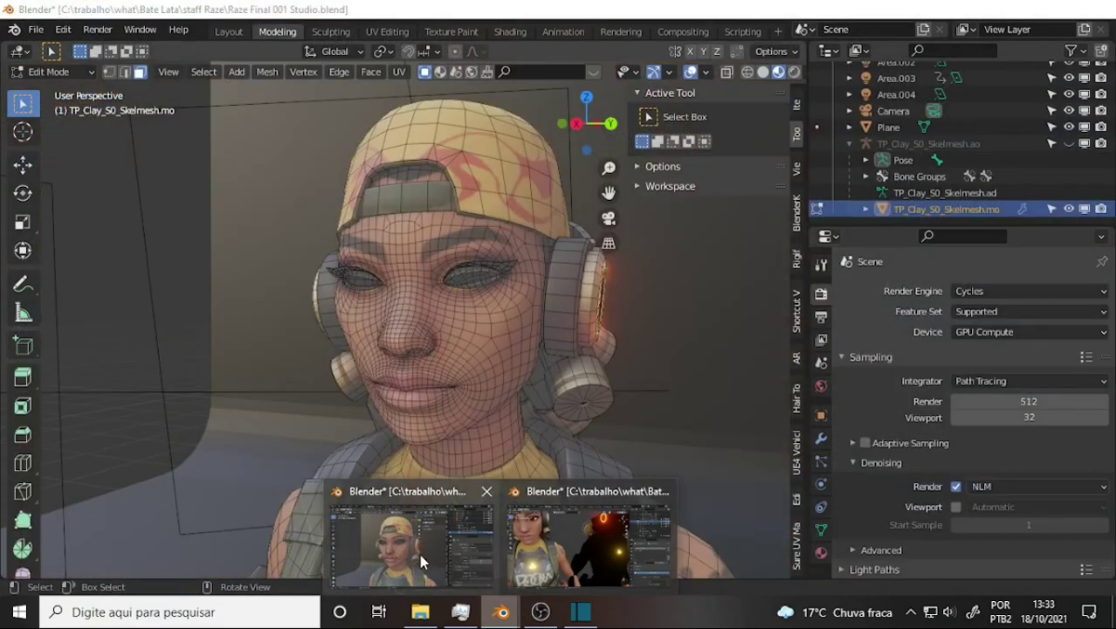
In the Raze Final 001 Studio window, return to Object Mode and paste the eye.
{"action": "left_click", "coordinate": [419, 554]}
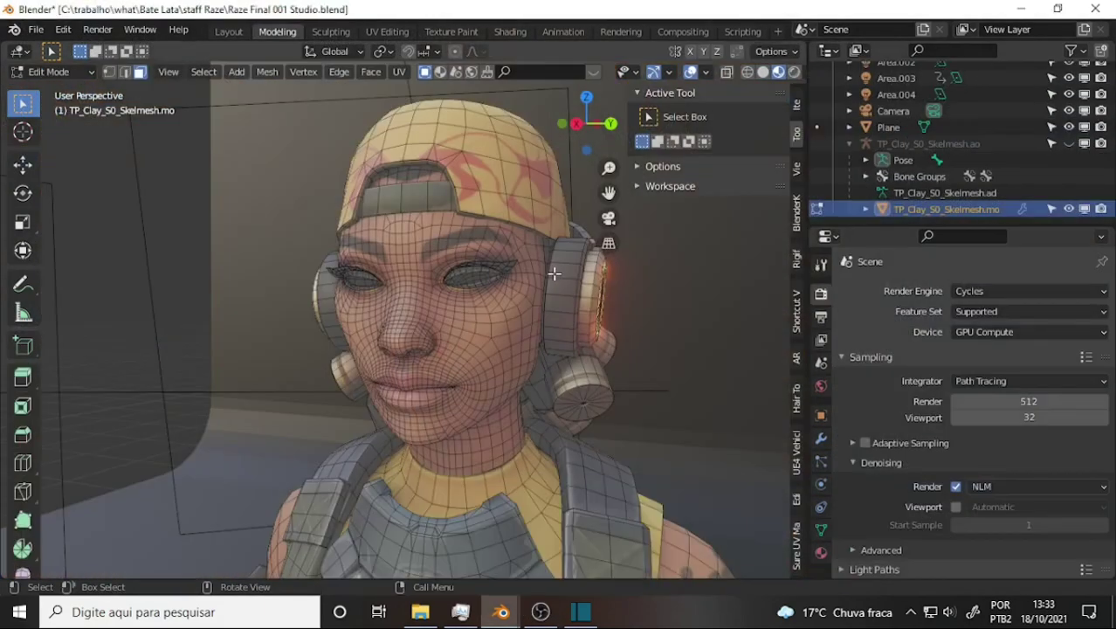
{"action": "left_click", "coordinate": [52, 71]}
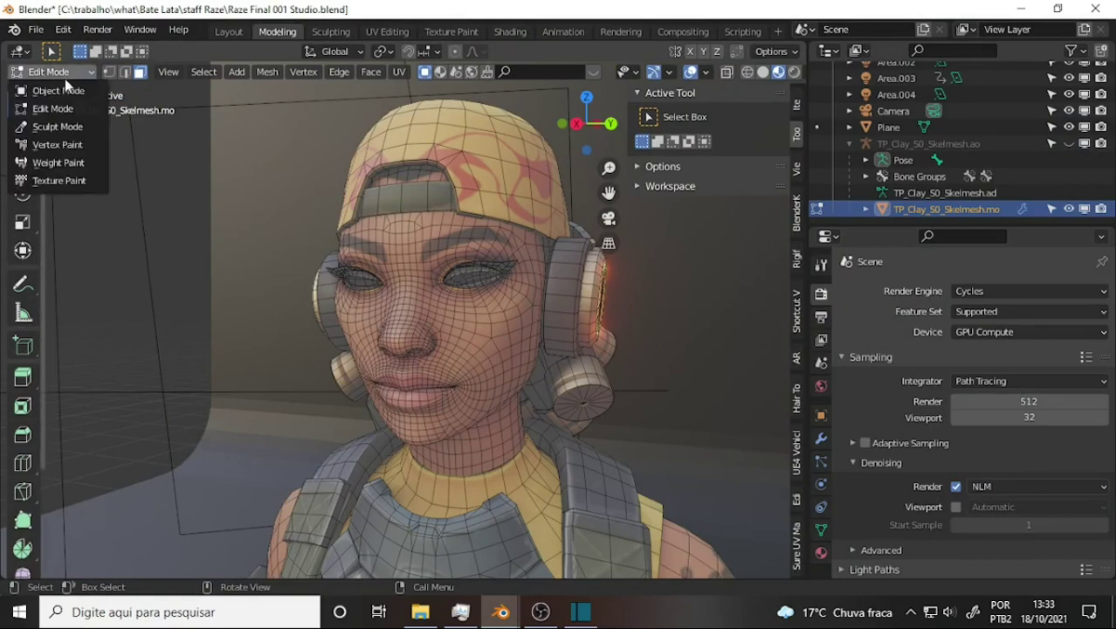
{"action": "left_click", "coordinate": [75, 88]}
{"action": "key", "text": "ctrl+v"}
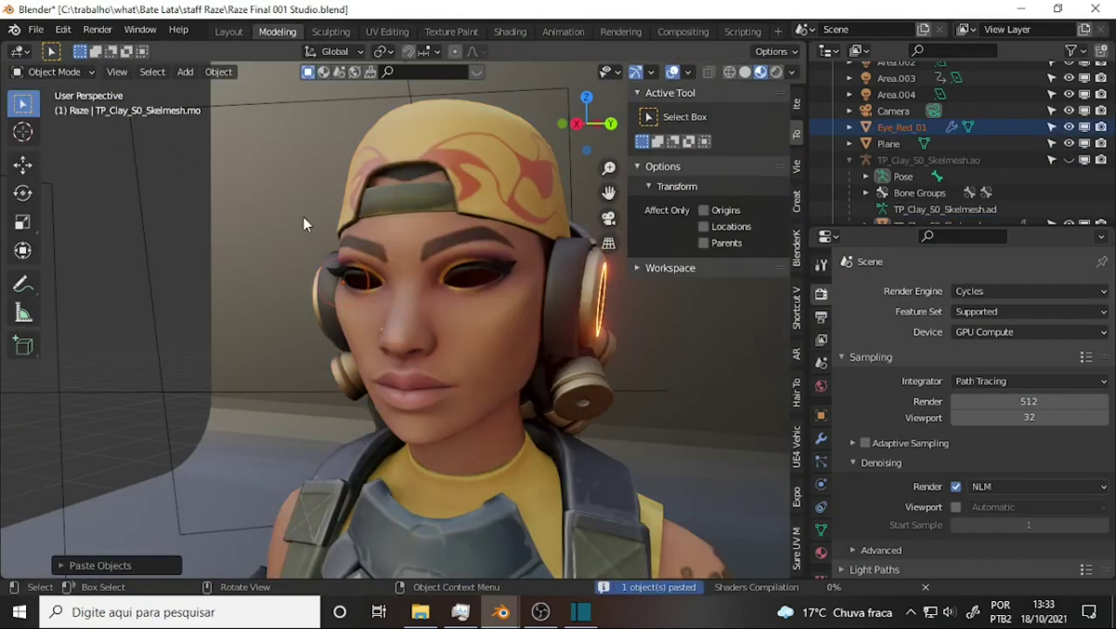
{"action": "scroll", "coordinate": [303, 218], "scroll_direction": "down", "scroll_amount": 2}
Inspect the pasted eye from the right, front and back numpad views.
{"action": "mouse_move", "coordinate": [320, 217]}
{"action": "middle_mouse_down"}
{"action": "mouse_move", "coordinate": [340, 221]}
{"action": "mouse_move", "coordinate": [292, 218]}
{"action": "middle_mouse_up"}
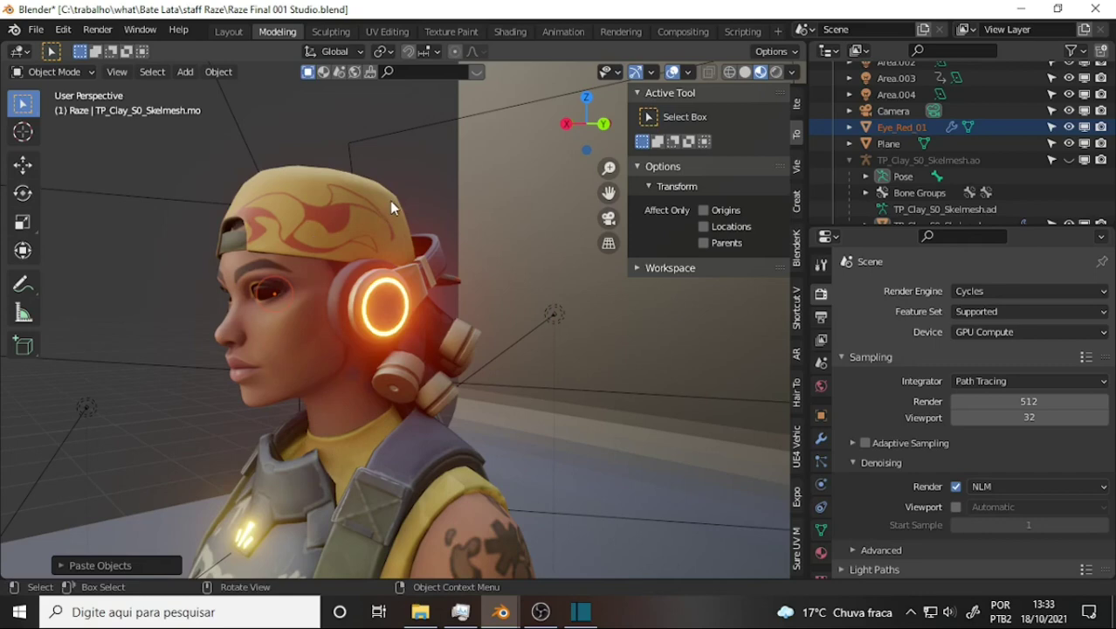
{"action": "key", "text": "KP_3"}
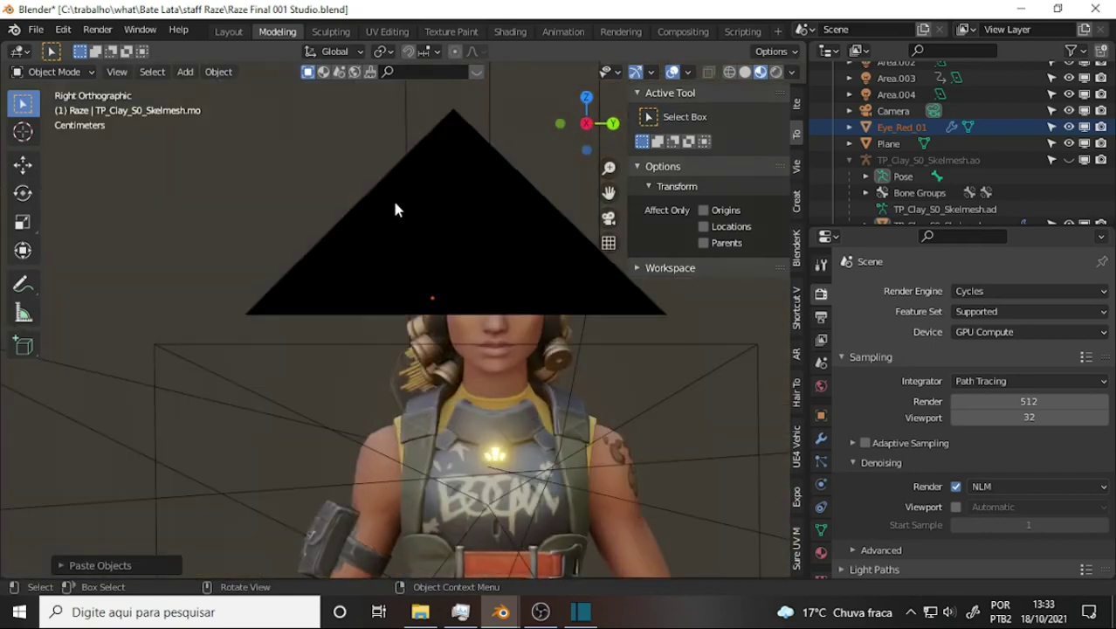
{"action": "key", "text": "KP_1"}
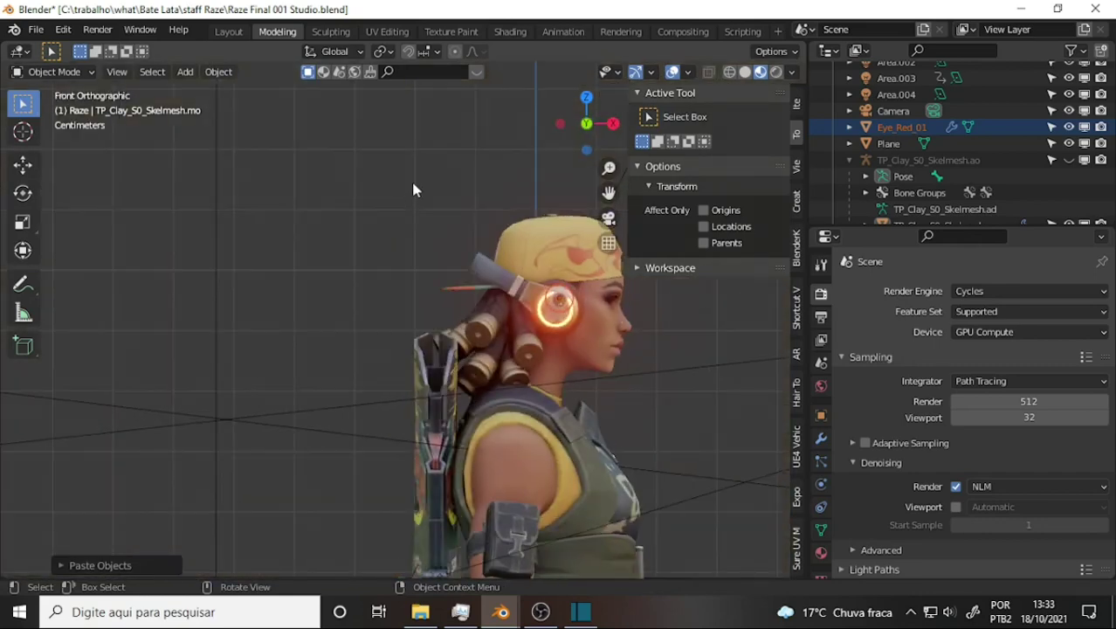
{"action": "key", "text": "ctrl+KP_1"}
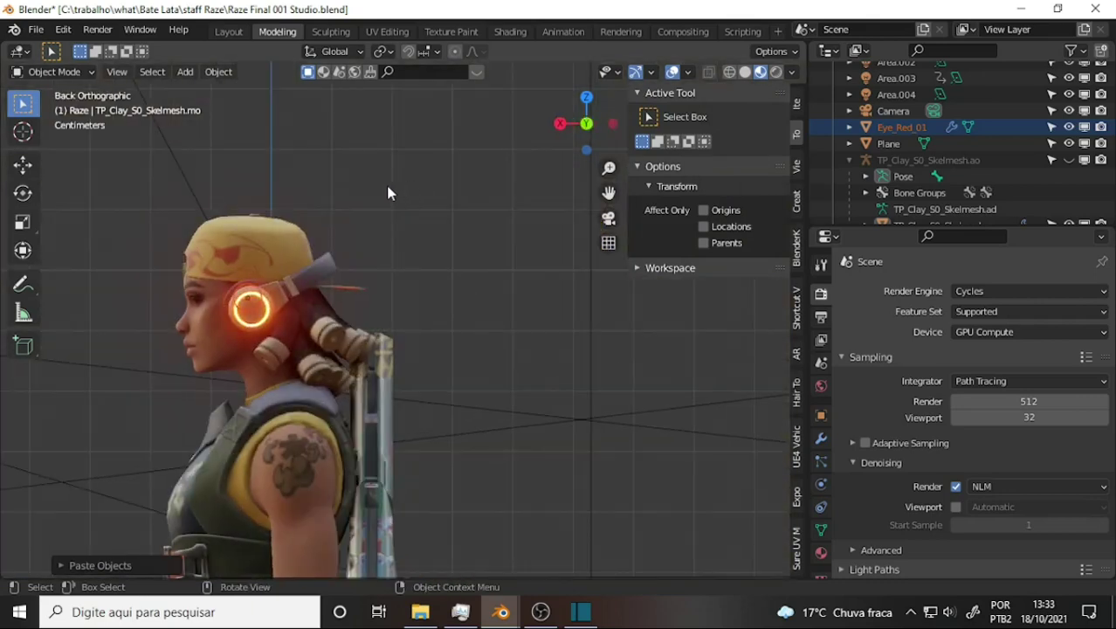
{"action": "scroll", "coordinate": [301, 242], "scroll_direction": "up", "scroll_amount": 4}
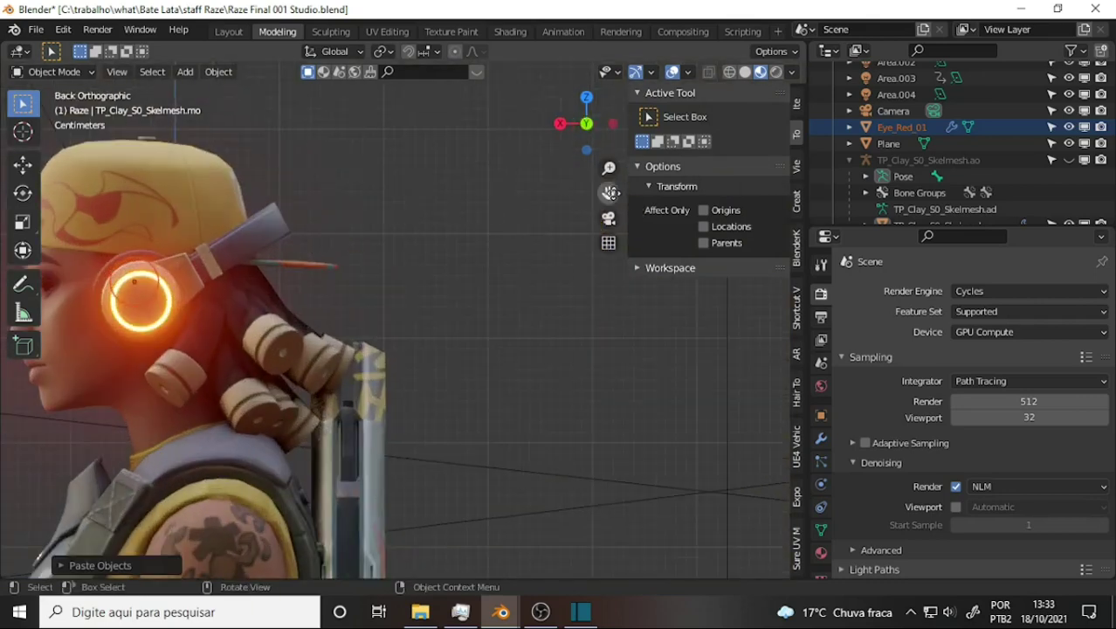
{"action": "left_click_drag", "start_coordinate": [611, 192], "coordinate": [825, 203]}
{"action": "key", "text": "z"}
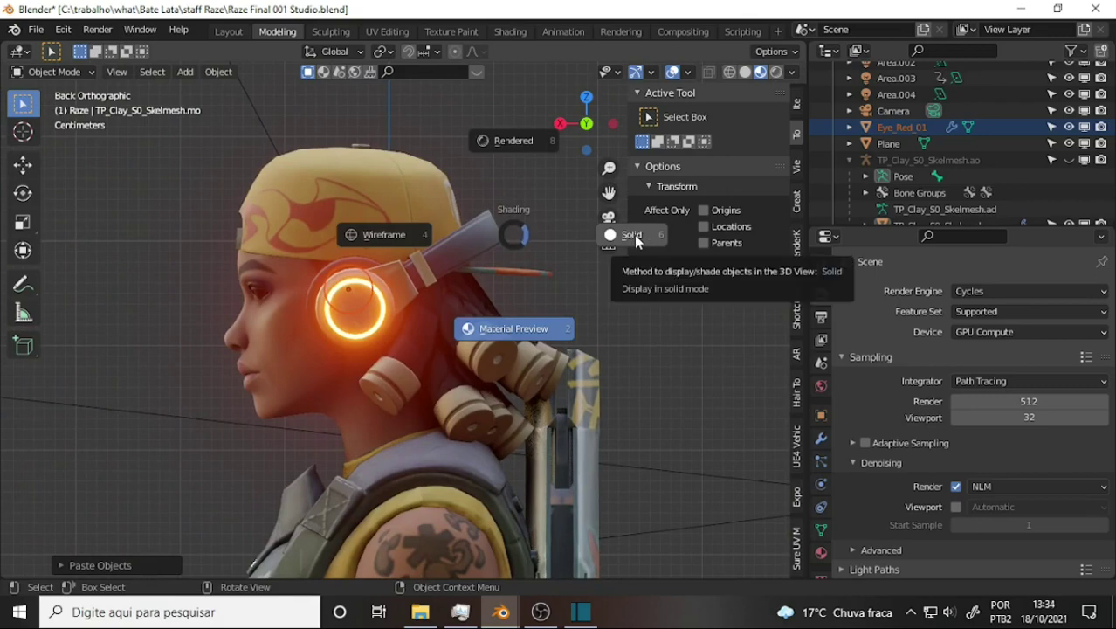
Show the model in solid shading with X-ray on, and rotate the eye around Z.
{"action": "left_click", "coordinate": [635, 241]}
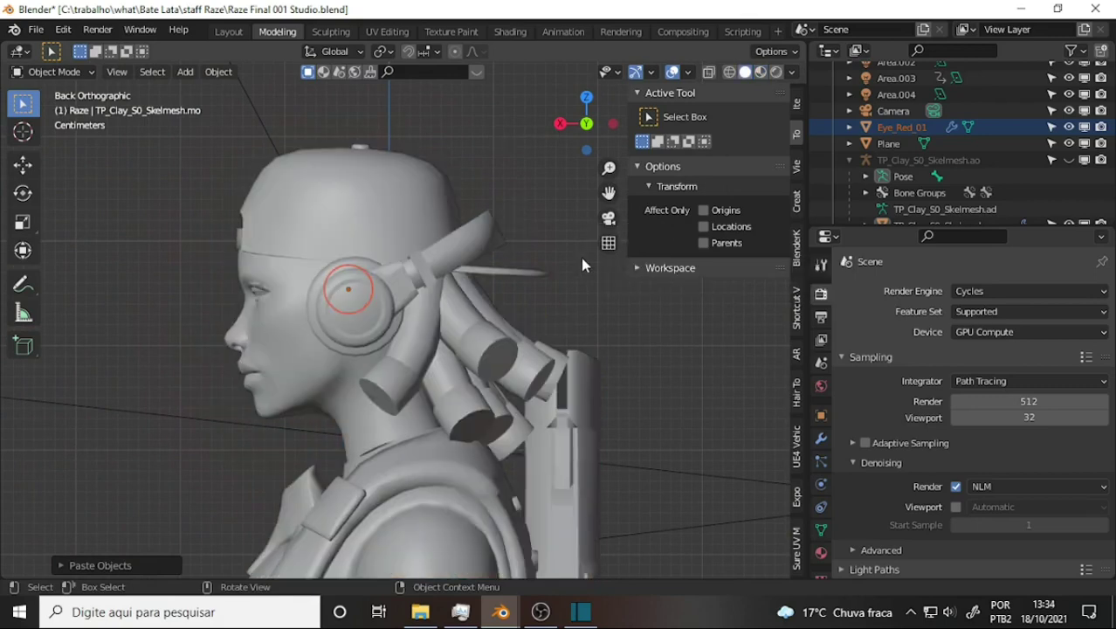
{"action": "left_click", "coordinate": [709, 73]}
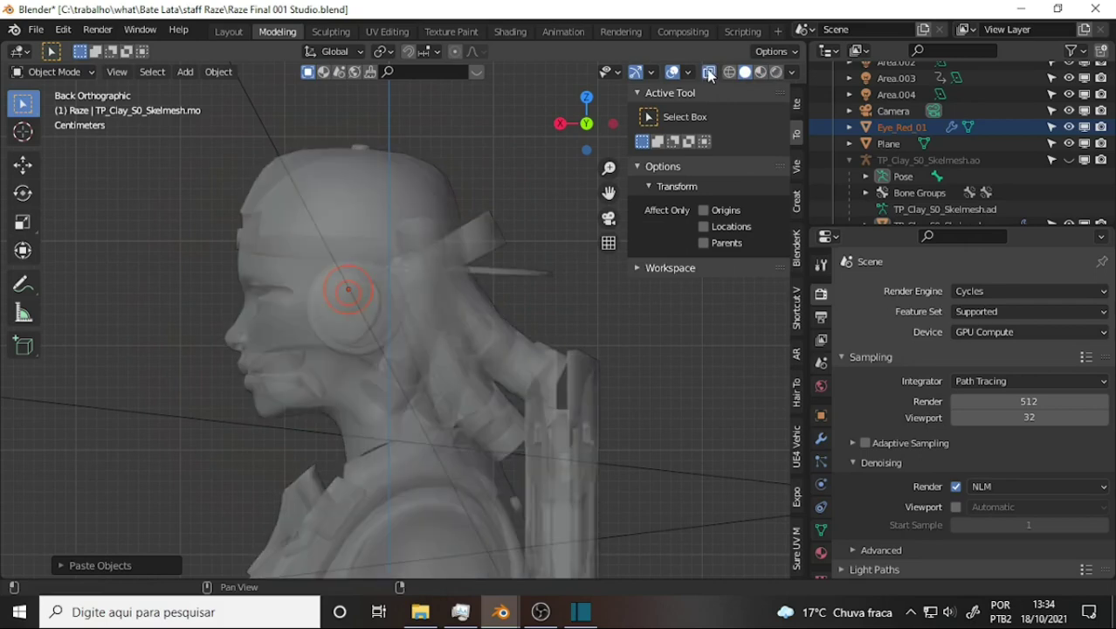
{"action": "scroll", "coordinate": [494, 177], "scroll_direction": "up", "scroll_amount": 3}
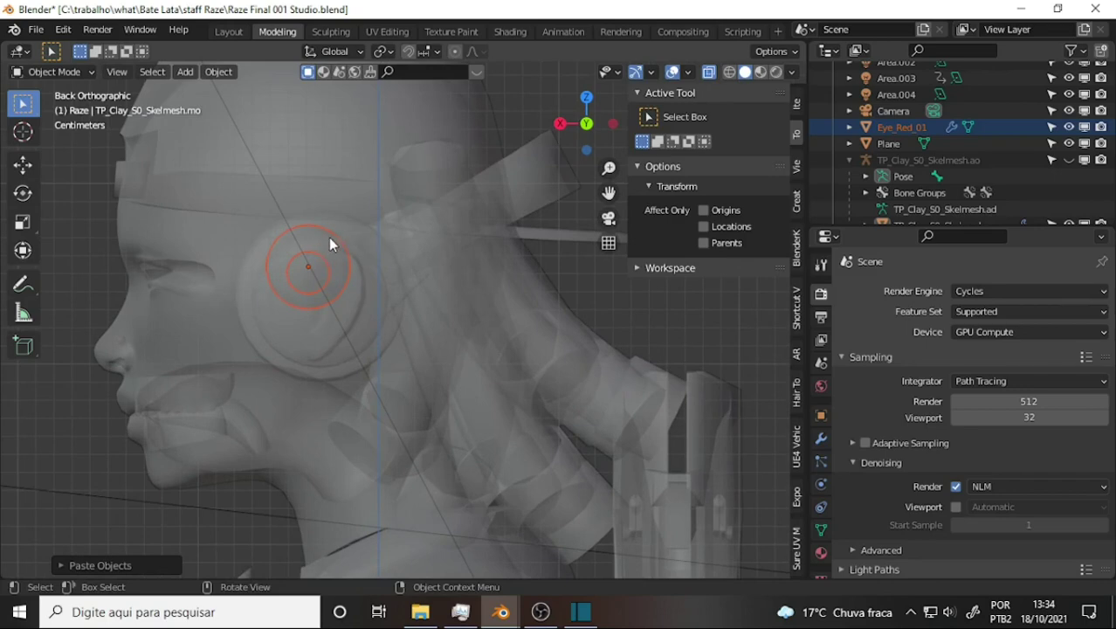
{"action": "key", "text": "r"}
{"action": "key", "text": "z"}
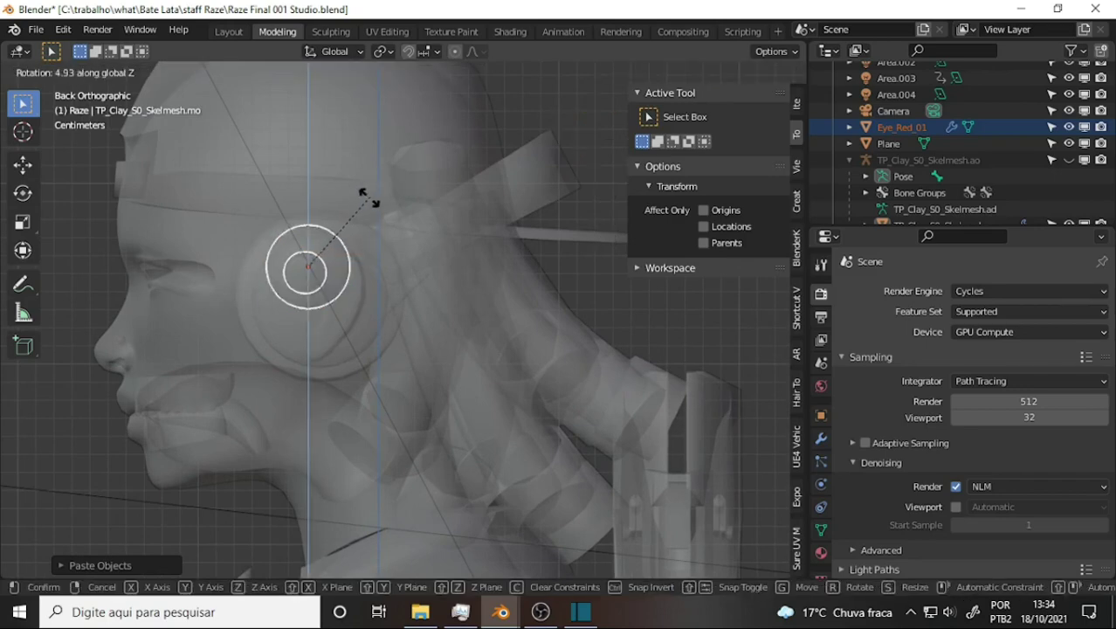
{"action": "left_click", "coordinate": [262, 220]}
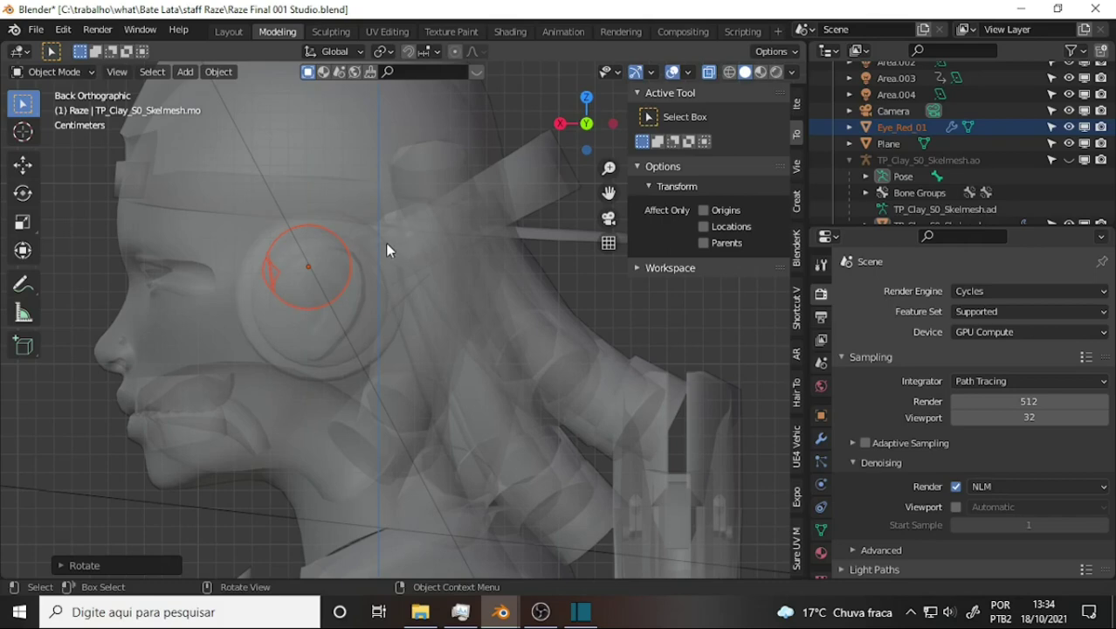
Move the eye about 0.053 m along global X toward the face.
{"action": "key", "text": "g"}
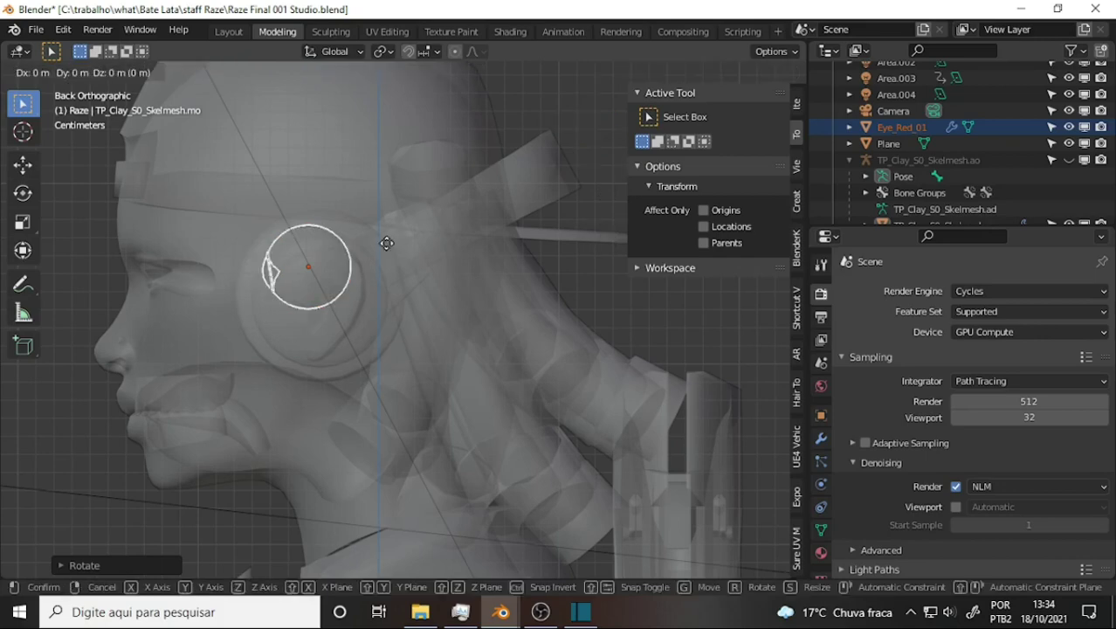
{"action": "key", "text": "y"}
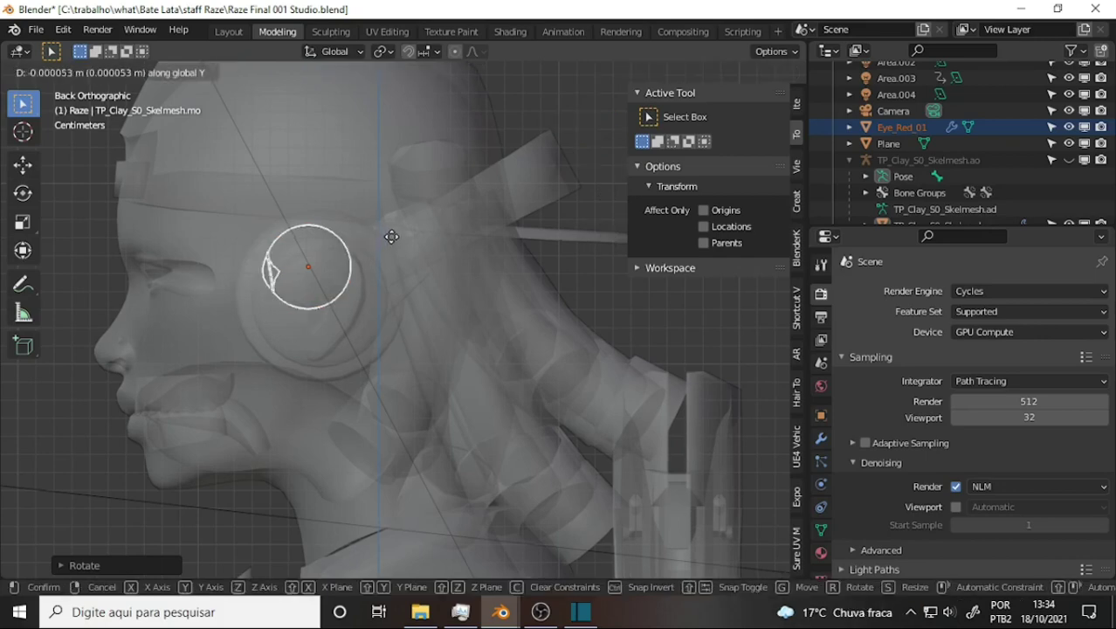
{"action": "key", "text": "x"}
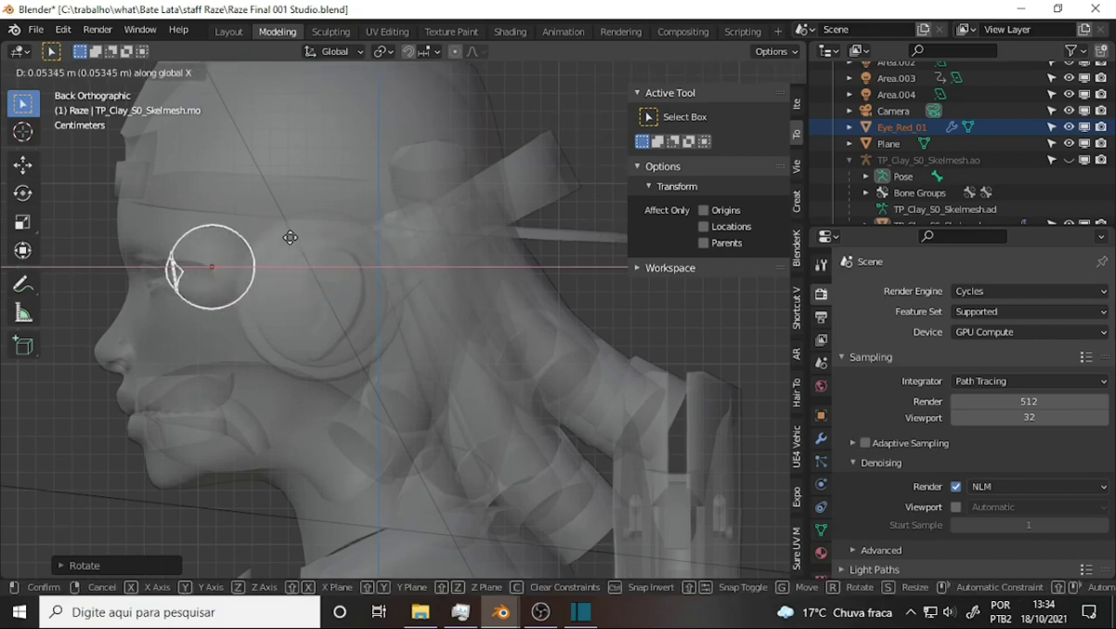
{"action": "left_click", "coordinate": [273, 236]}
{"action": "mouse_move", "coordinate": [270, 227]}
{"action": "middle_mouse_down"}
{"action": "mouse_move", "coordinate": [451, 229]}
{"action": "mouse_move", "coordinate": [410, 259]}
{"action": "mouse_move", "coordinate": [418, 237]}
{"action": "middle_mouse_up"}
{"action": "scroll", "coordinate": [418, 236], "scroll_direction": "down", "scroll_amount": 5}
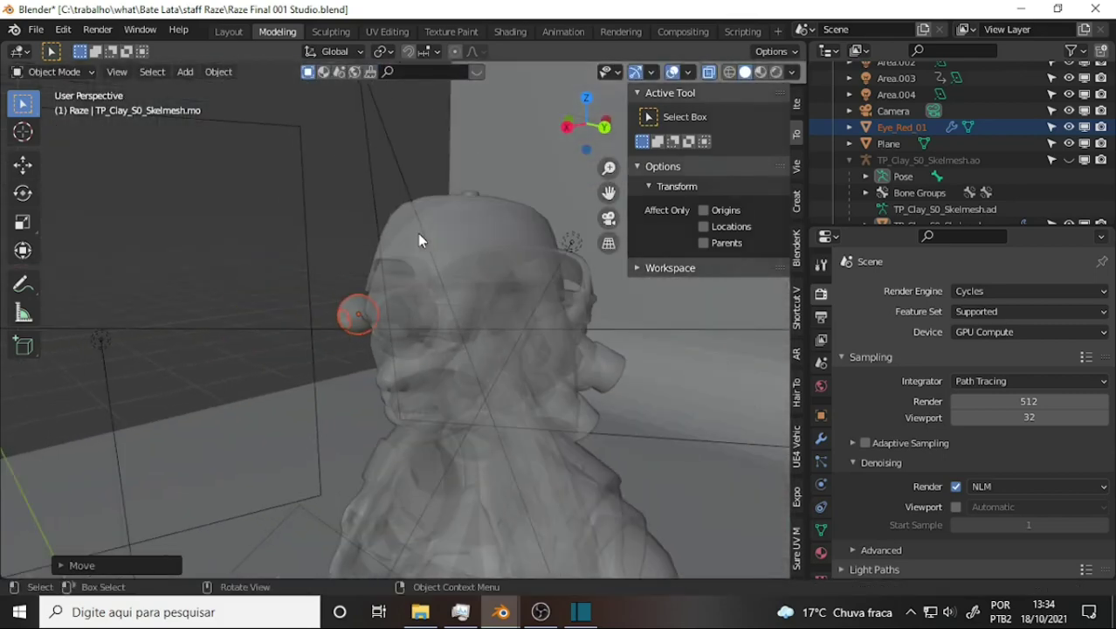
Hide the camera and frame the head from front and right-side views.
{"action": "key", "text": "KP_1"}
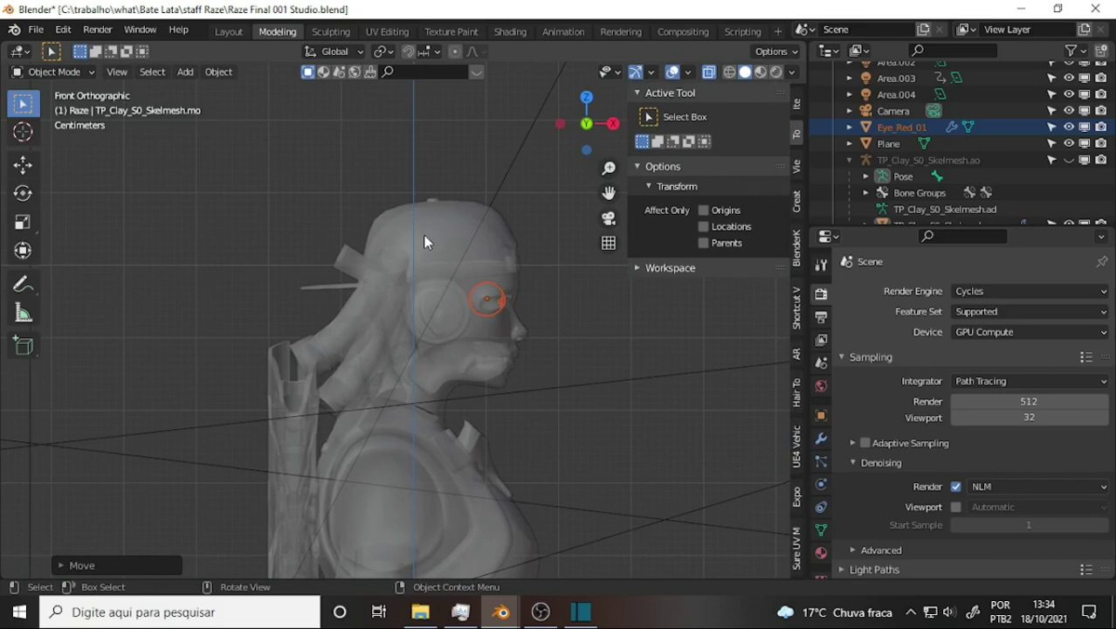
{"action": "key", "text": "KP_3"}
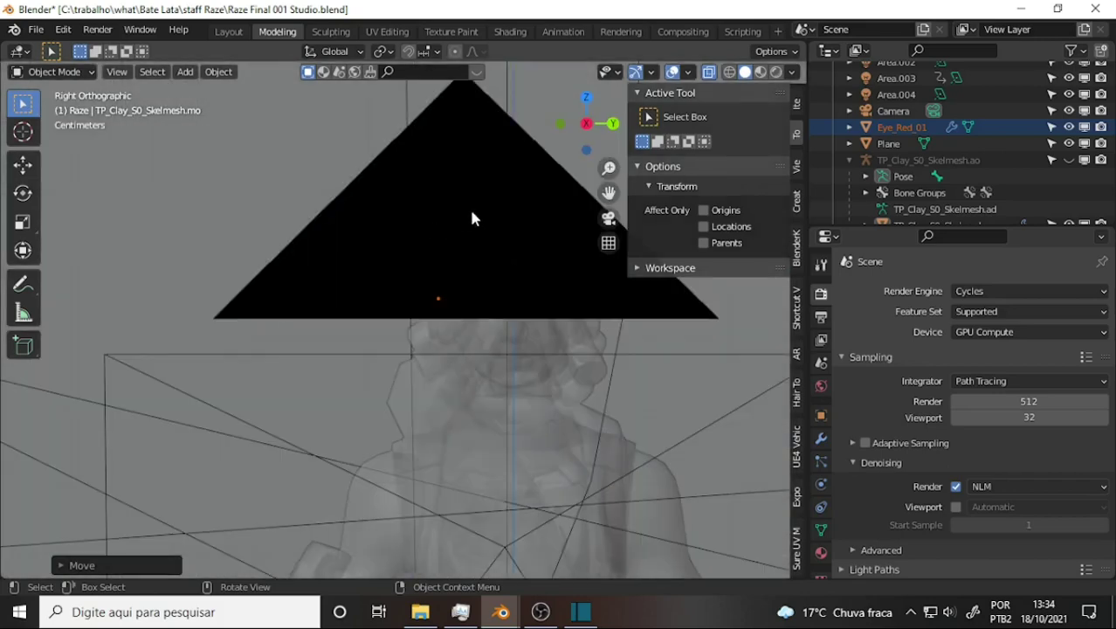
{"action": "scroll", "coordinate": [470, 218], "scroll_direction": "up", "scroll_amount": 3}
{"action": "scroll", "coordinate": [470, 219], "scroll_direction": "up", "scroll_amount": 2}
{"action": "scroll", "coordinate": [470, 219], "scroll_direction": "up", "scroll_amount": 2}
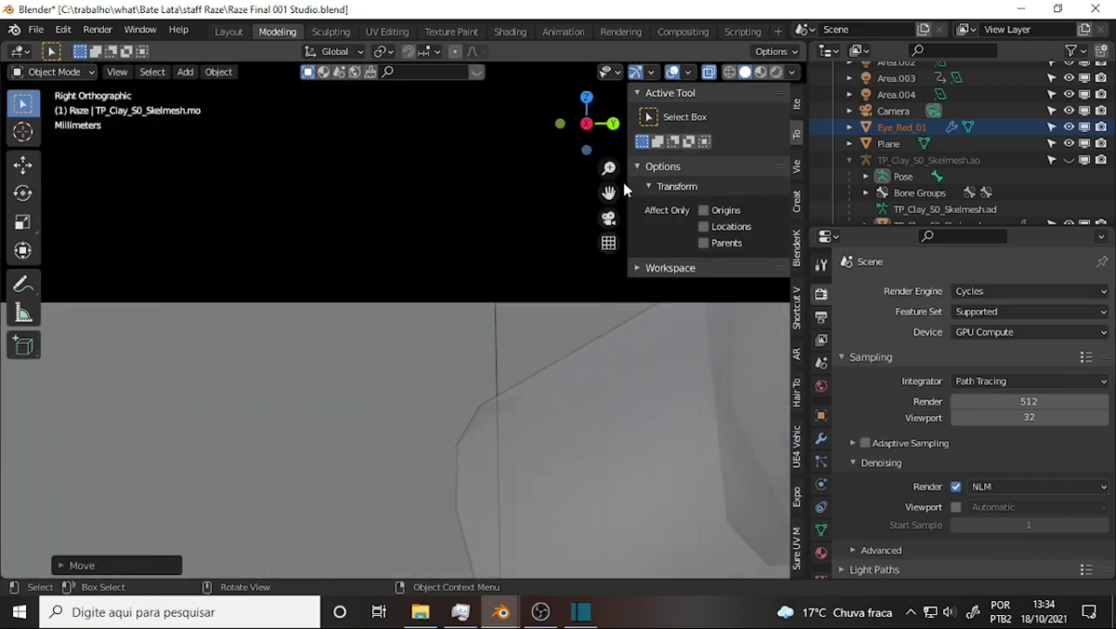
{"action": "left_click_drag", "start_coordinate": [611, 192], "coordinate": [493, 82]}
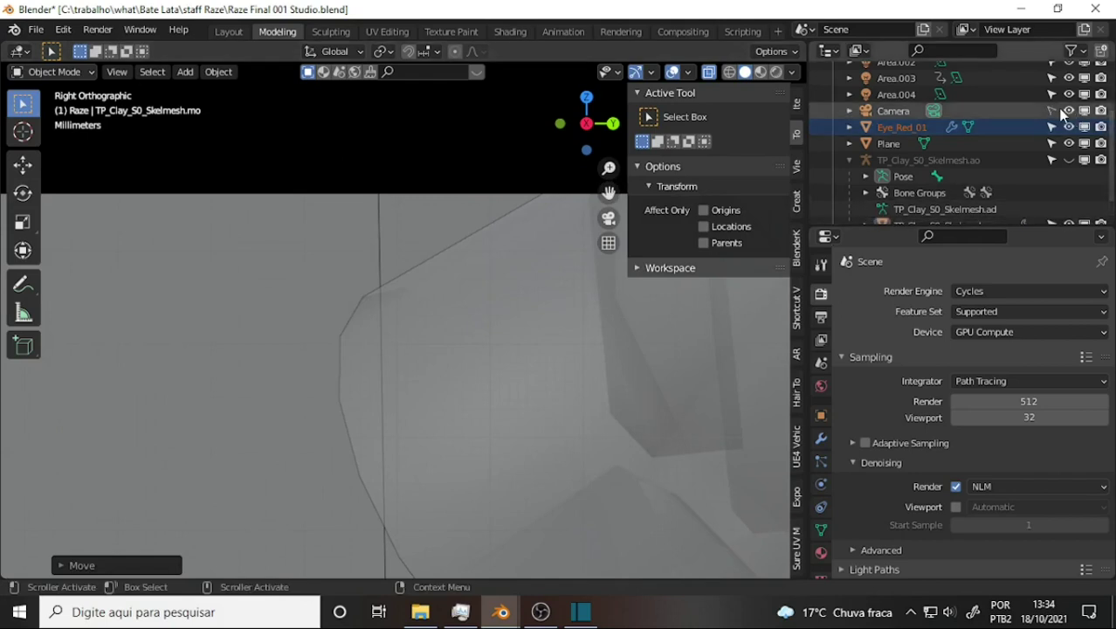
{"action": "left_click", "coordinate": [1068, 111]}
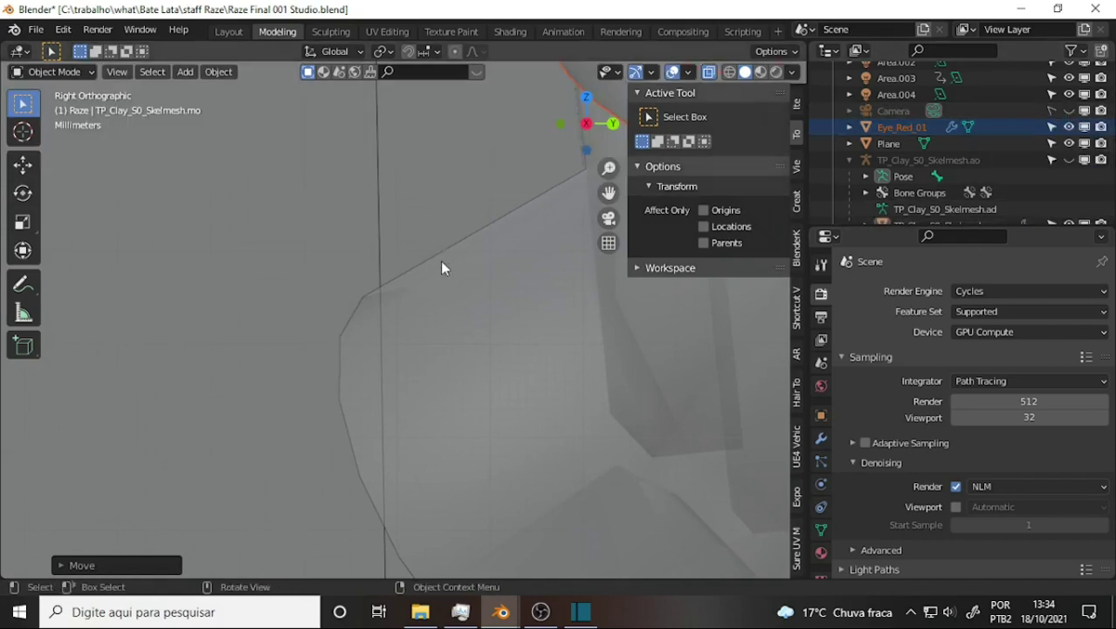
{"action": "scroll", "coordinate": [450, 269], "scroll_direction": "down", "scroll_amount": 2}
{"action": "left_click_drag", "start_coordinate": [609, 192], "coordinate": [594, 209]}
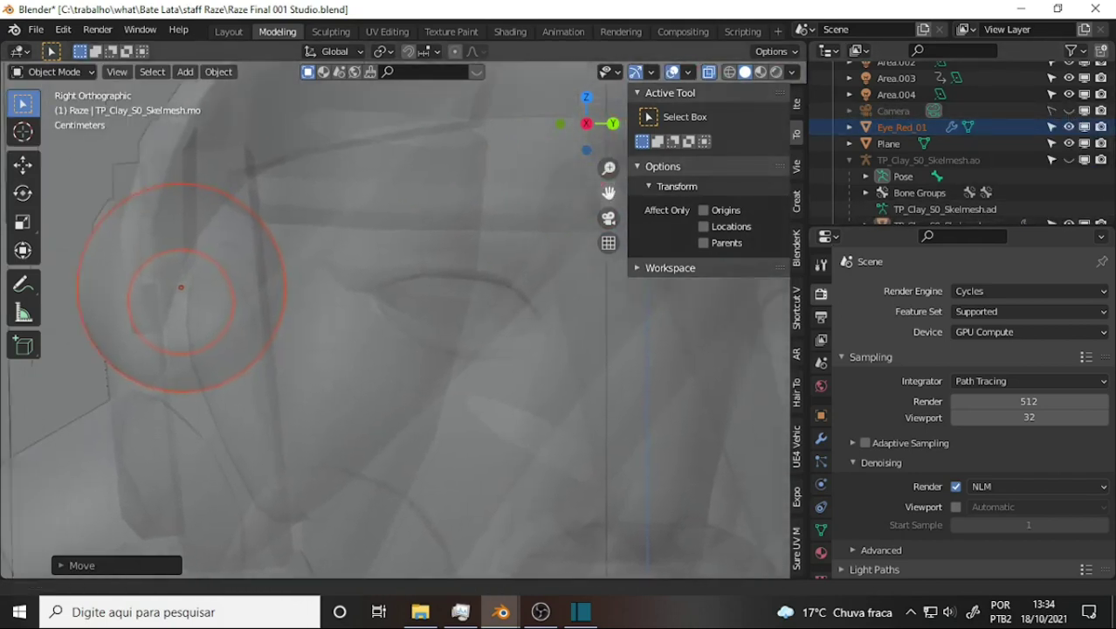
{"action": "scroll", "coordinate": [447, 262], "scroll_direction": "down", "scroll_amount": 2}
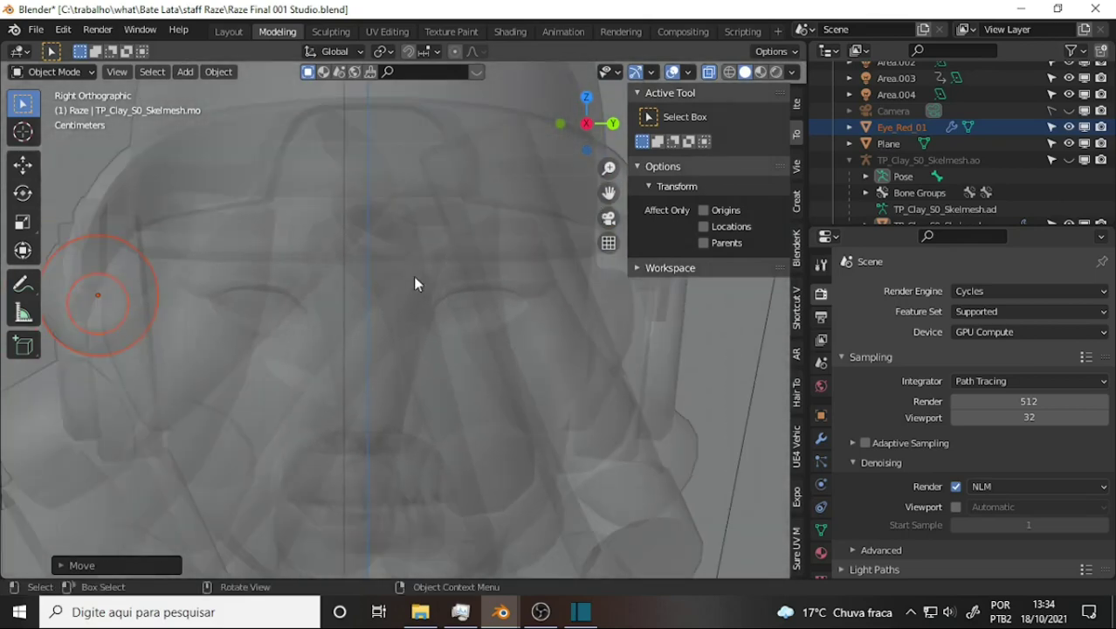
Move the eye along Y into the socket, then turn X-ray off.
{"action": "key", "text": "g"}
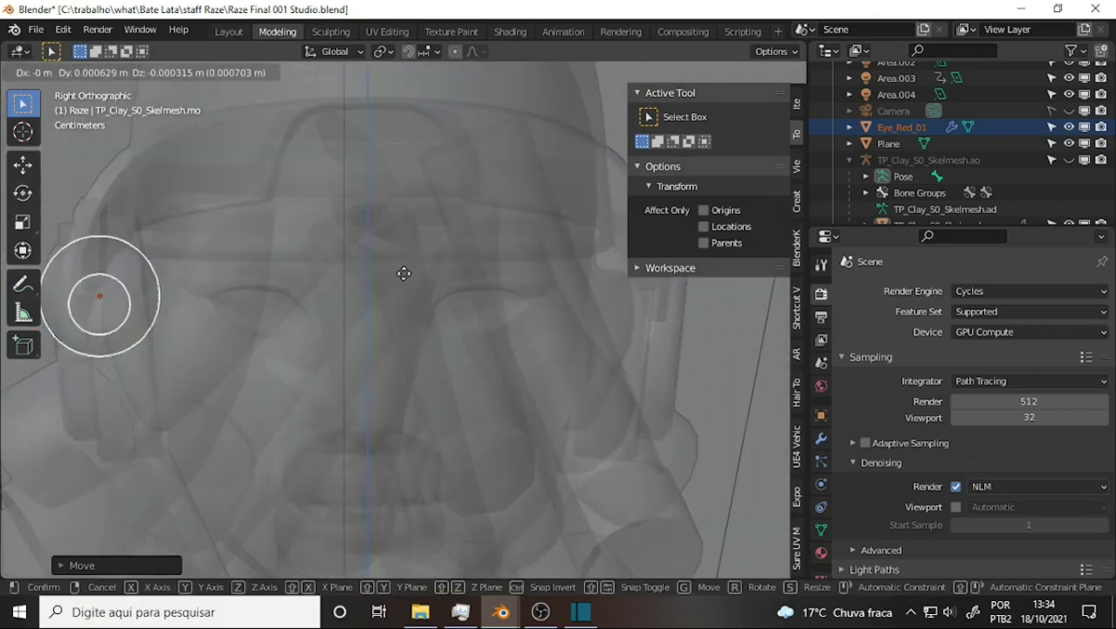
{"action": "key", "text": "y"}
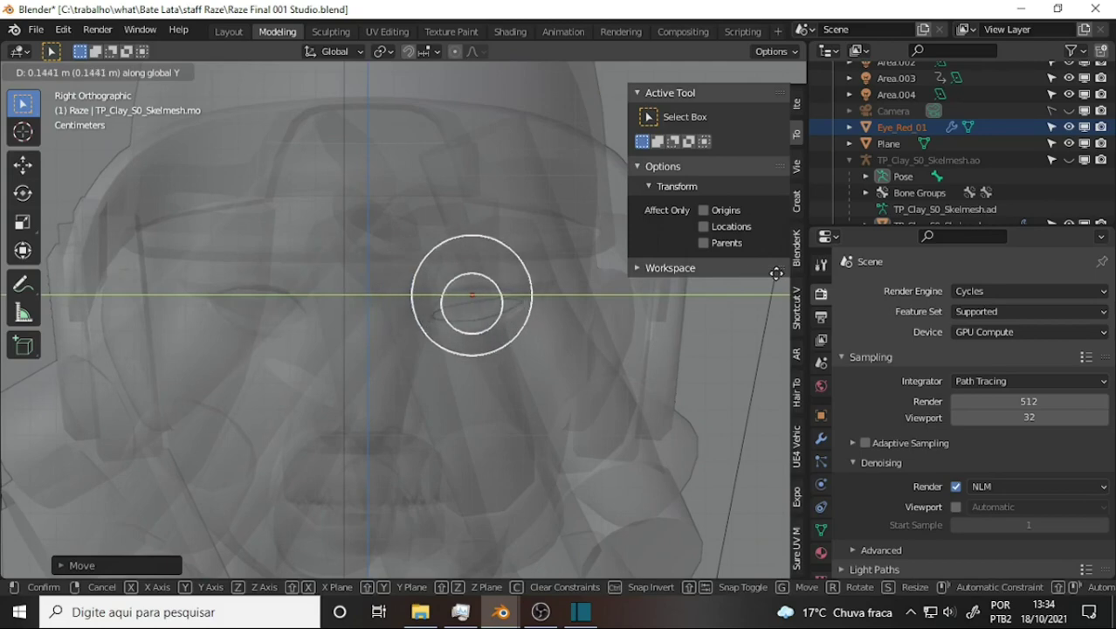
{"action": "left_click", "coordinate": [775, 274]}
{"action": "mouse_move", "coordinate": [624, 209]}
{"action": "middle_mouse_down"}
{"action": "mouse_move", "coordinate": [532, 221]}
{"action": "mouse_move", "coordinate": [554, 237]}
{"action": "middle_mouse_up"}
{"action": "left_click", "coordinate": [708, 71]}
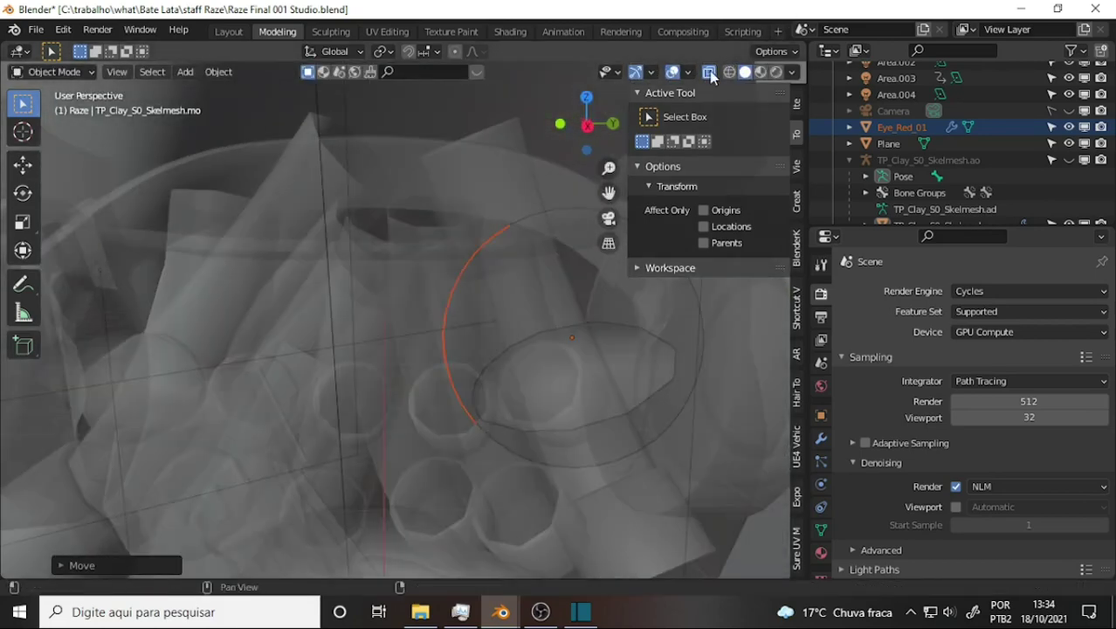
{"action": "scroll", "coordinate": [529, 191], "scroll_direction": "down", "scroll_amount": 5}
{"action": "scroll", "coordinate": [528, 191], "scroll_direction": "down", "scroll_amount": 3}
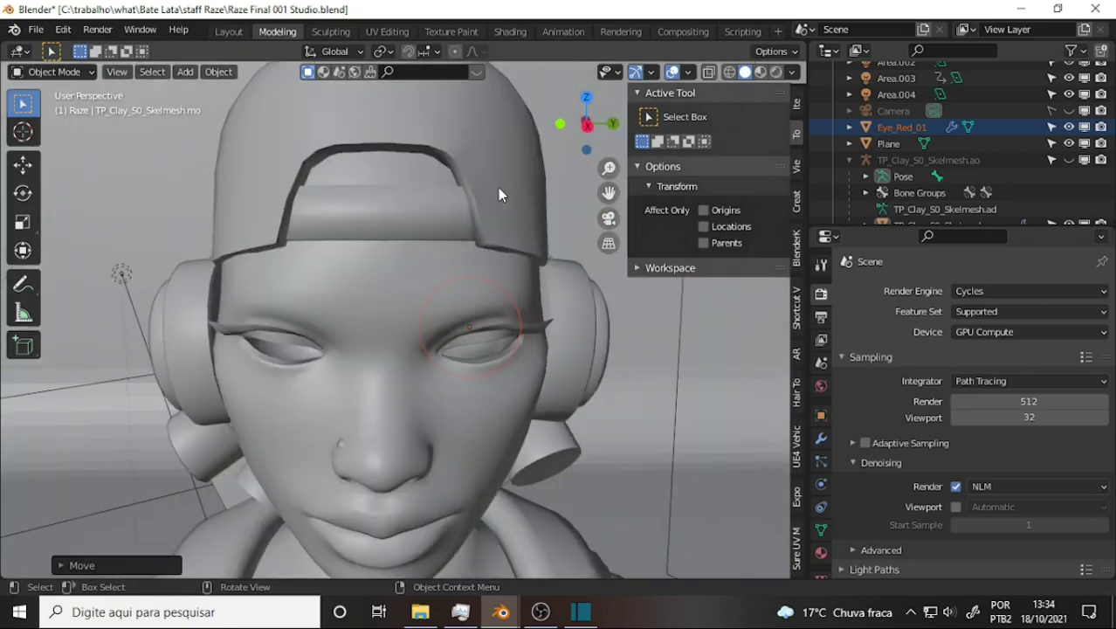
Nudge the eye along X to seat it in the socket, viewing the face frontally.
{"action": "mouse_move", "coordinate": [498, 188]}
{"action": "middle_mouse_down"}
{"action": "mouse_move", "coordinate": [401, 173]}
{"action": "mouse_move", "coordinate": [396, 198]}
{"action": "mouse_move", "coordinate": [397, 188]}
{"action": "middle_mouse_up"}
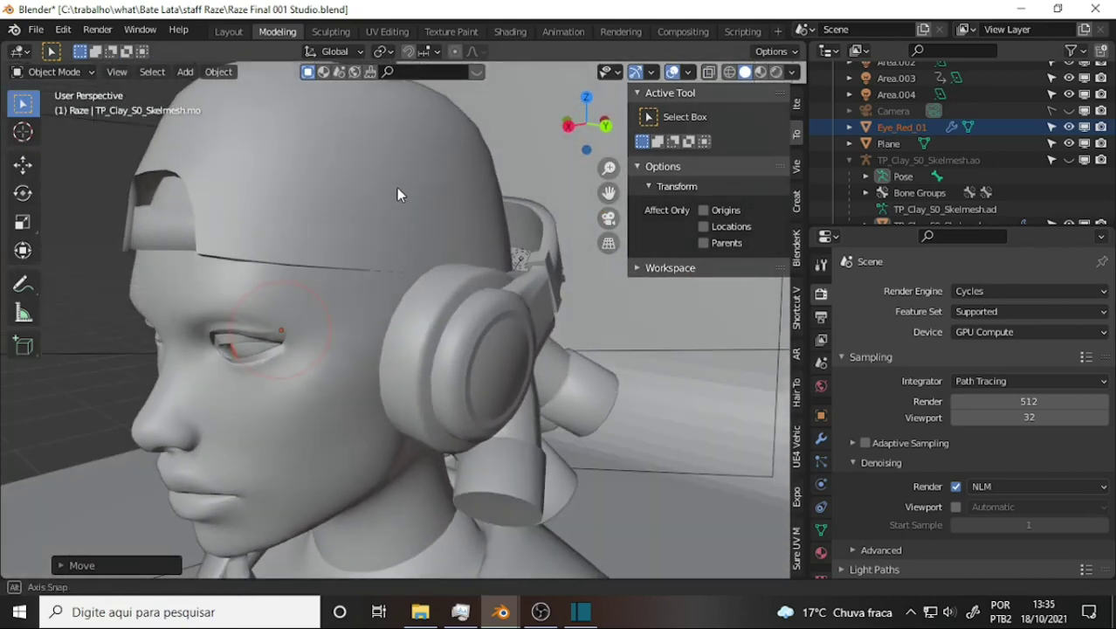
{"action": "key", "text": "g"}
{"action": "key", "text": "x"}
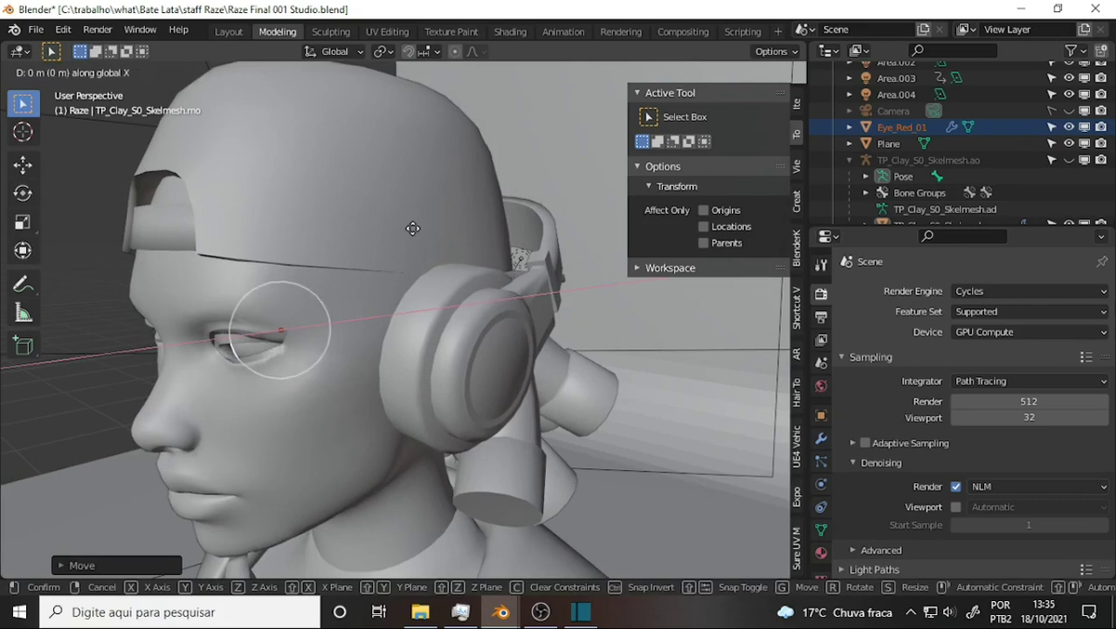
{"action": "left_click", "coordinate": [409, 228]}
{"action": "mouse_move", "coordinate": [400, 228]}
{"action": "middle_mouse_down"}
{"action": "mouse_move", "coordinate": [444, 237]}
{"action": "mouse_move", "coordinate": [498, 225]}
{"action": "middle_mouse_up"}
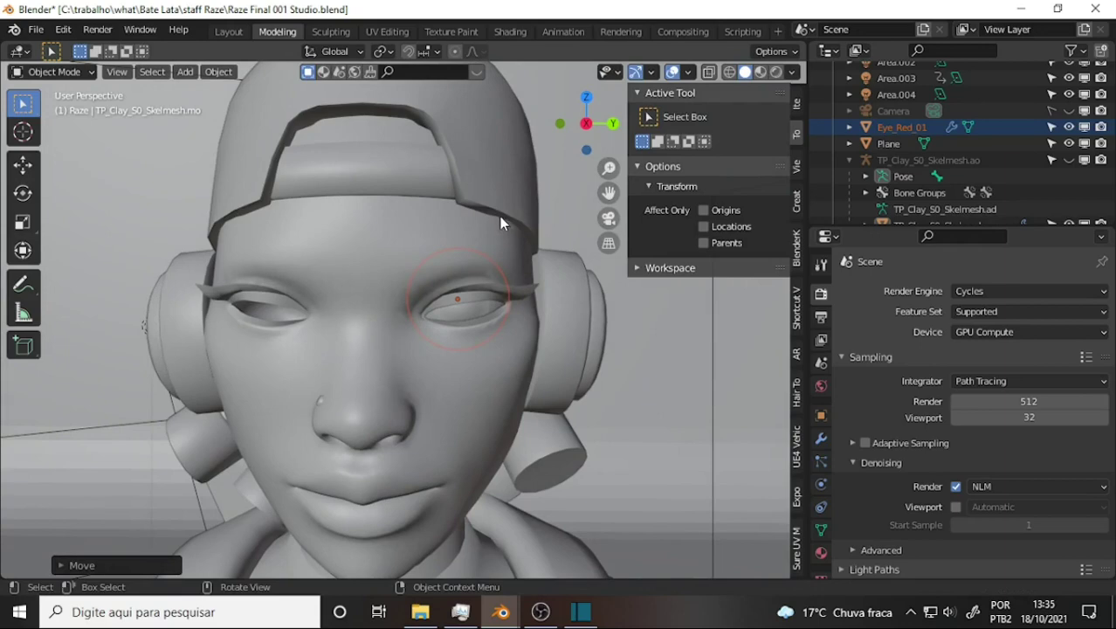
Switch the viewport to Material Preview shading.
{"action": "key", "text": "z"}
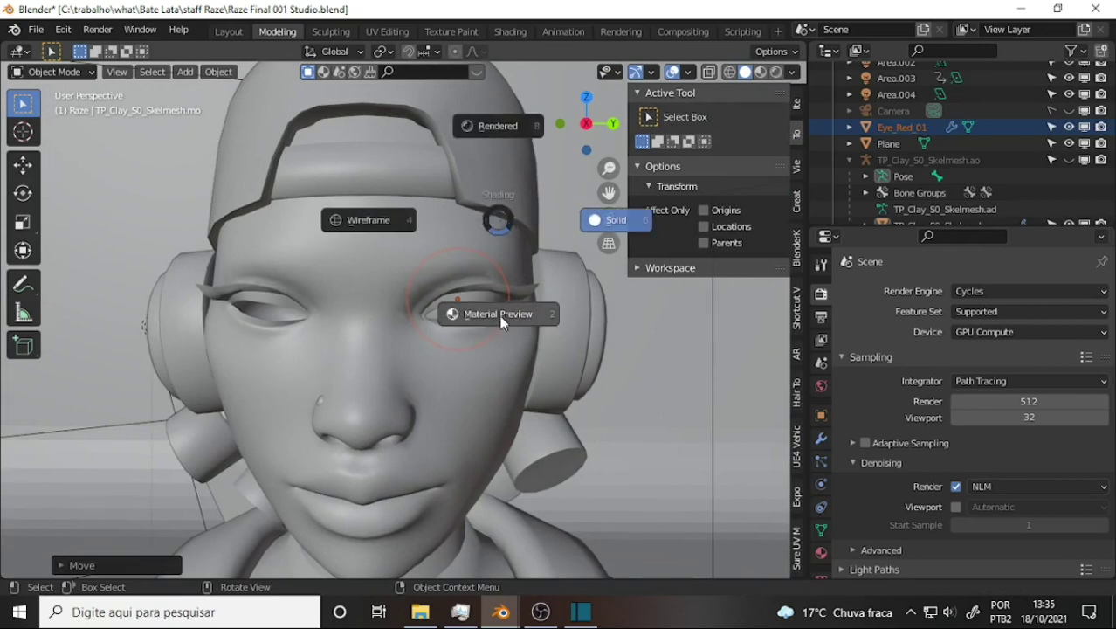
{"action": "left_click", "coordinate": [503, 315]}
{"action": "mouse_move", "coordinate": [585, 252]}
{"action": "middle_mouse_down"}
{"action": "mouse_move", "coordinate": [543, 258]}
{"action": "mouse_move", "coordinate": [575, 254]}
{"action": "middle_mouse_up"}
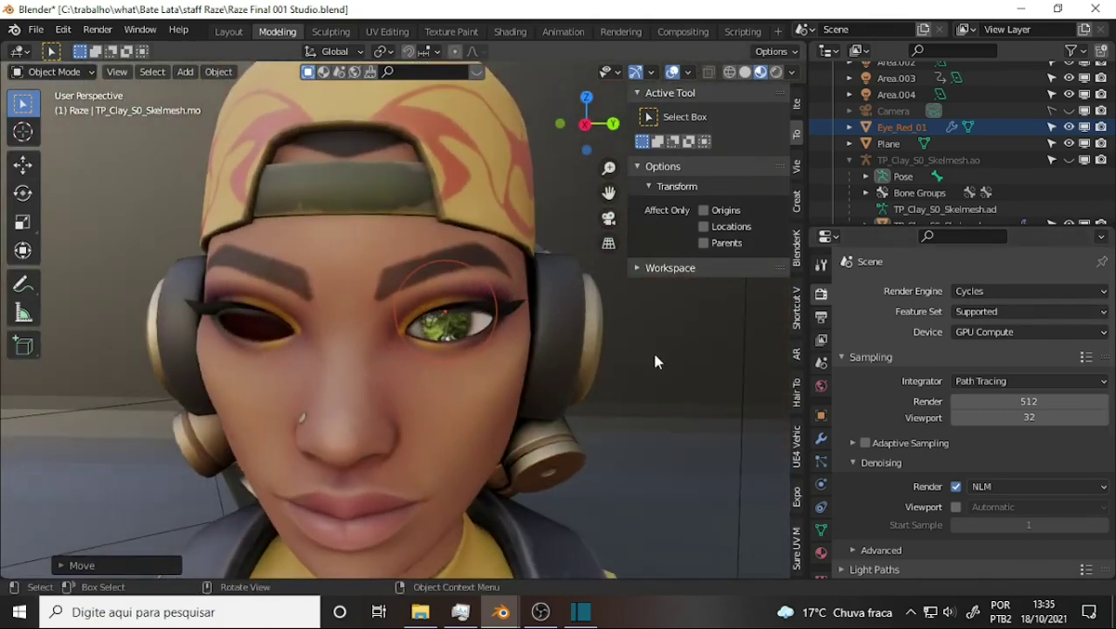
Switch the render engine to Eevee and back to Cycles, then show the eye's transform values.
{"action": "left_click", "coordinate": [1050, 291]}
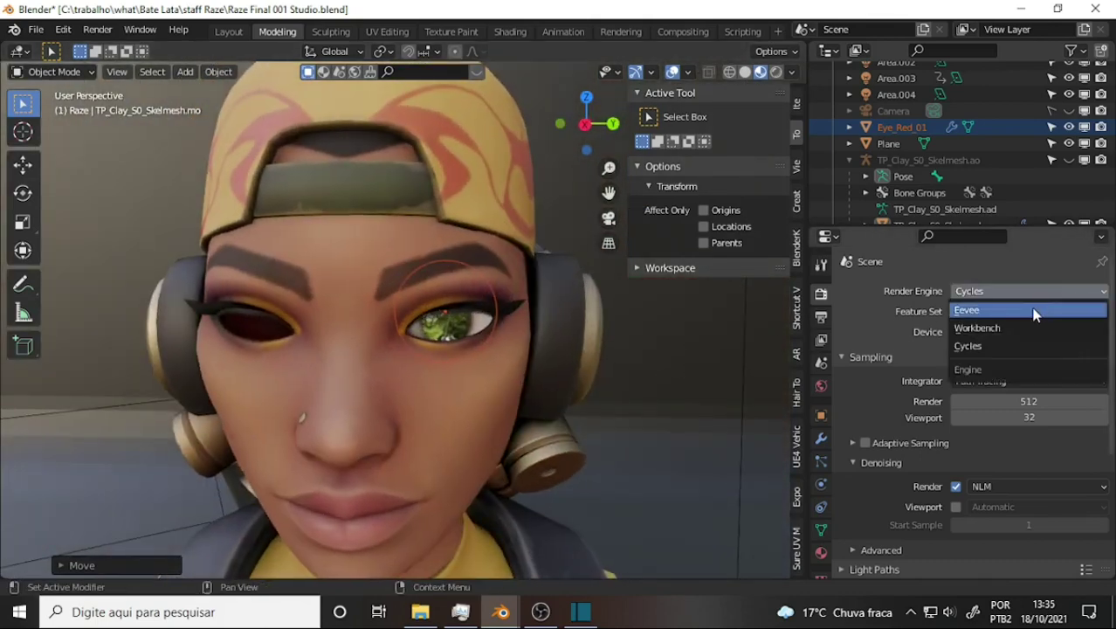
{"action": "left_click", "coordinate": [1034, 312]}
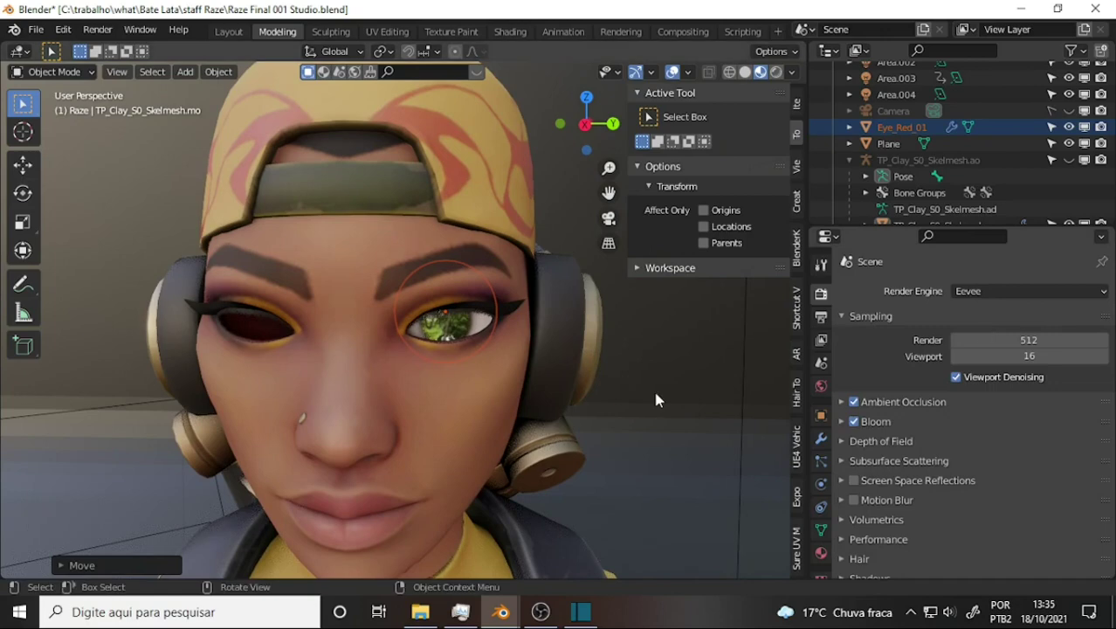
{"action": "left_click", "coordinate": [1071, 291]}
{"action": "left_click", "coordinate": [1035, 345]}
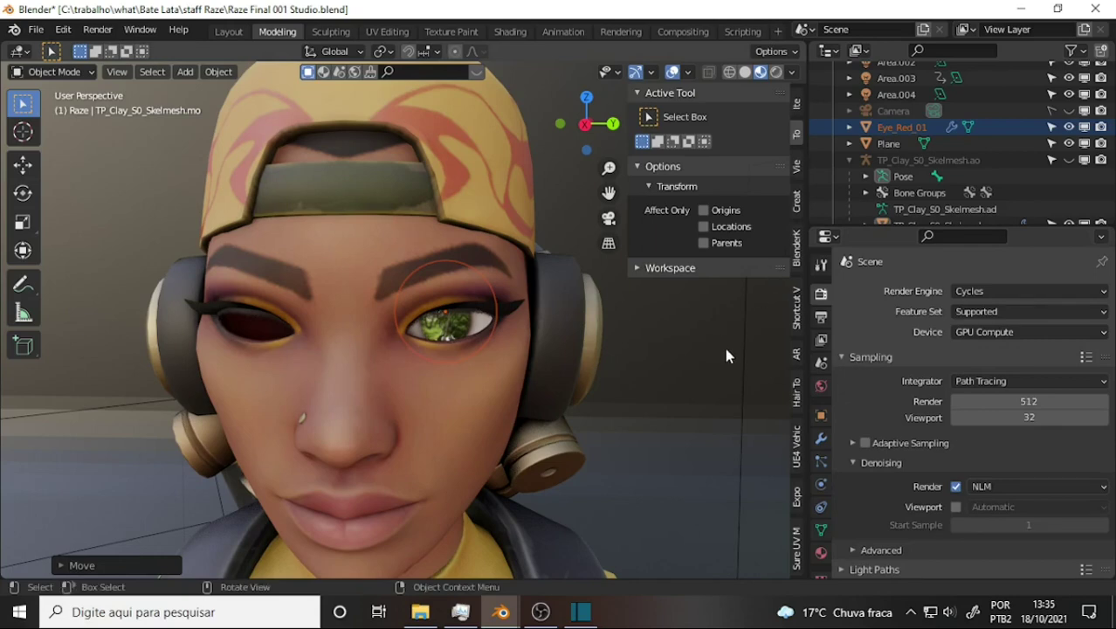
{"action": "middle_click_drag", "start_coordinate": [725, 348], "coordinate": [731, 320]}
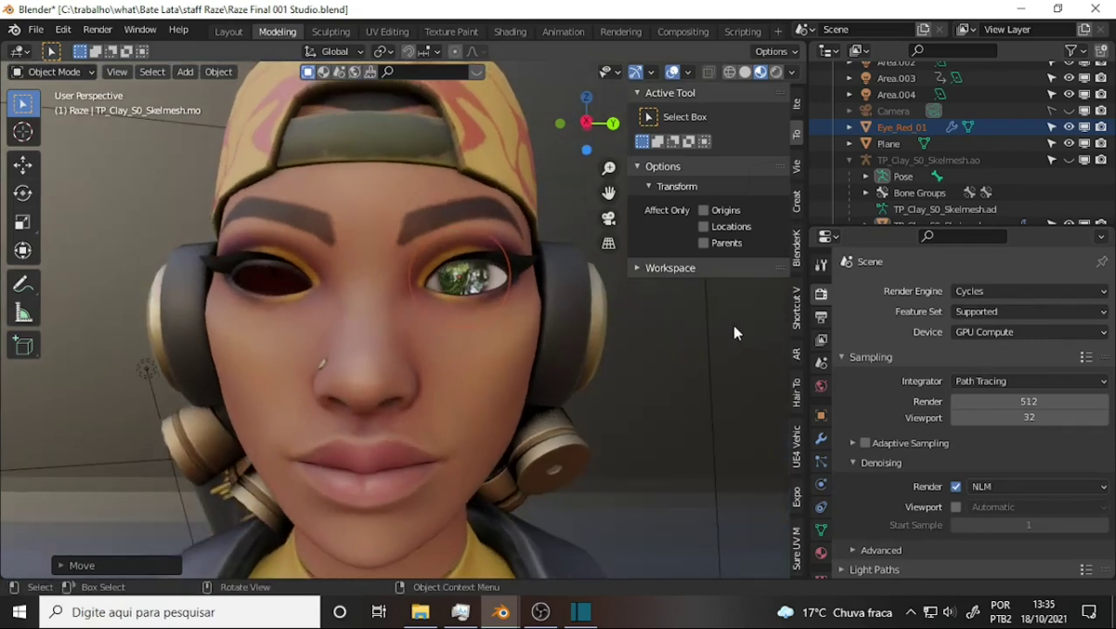
{"action": "left_click", "coordinate": [795, 102]}
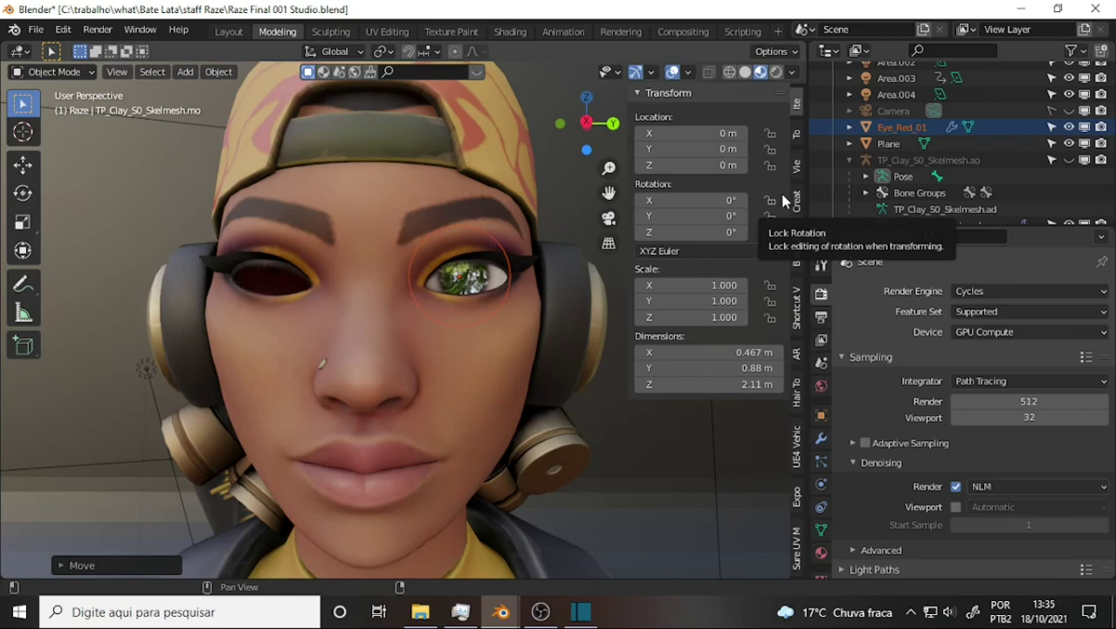
Select the Plane object and add a Mirror modifier to it.
{"action": "left_click", "coordinate": [504, 379]}
{"action": "left_click", "coordinate": [476, 372]}
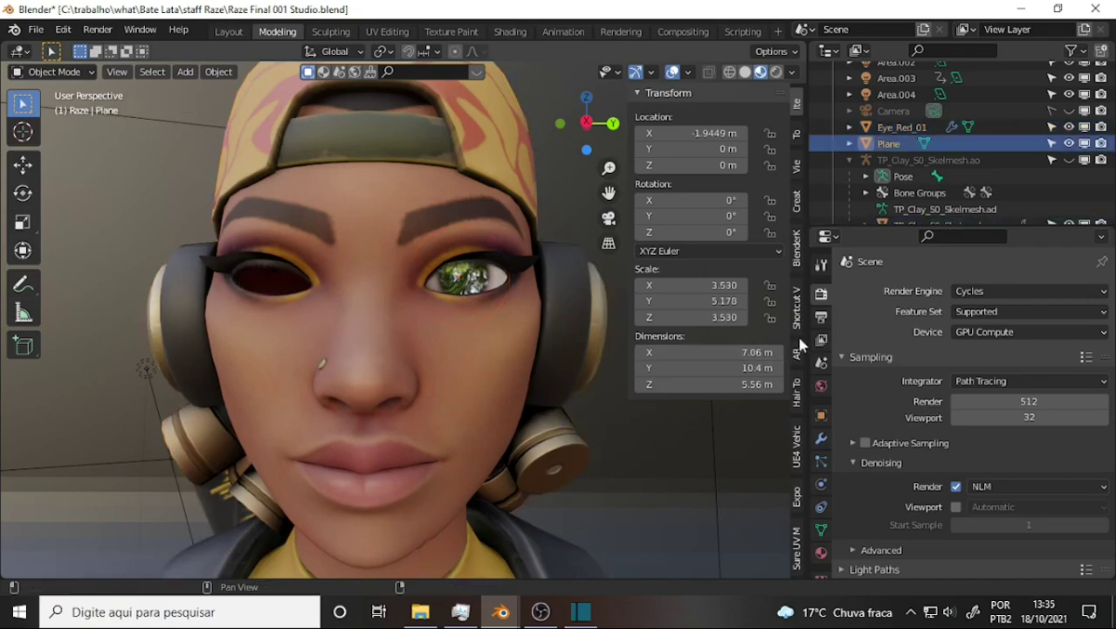
{"action": "left_click", "coordinate": [822, 437]}
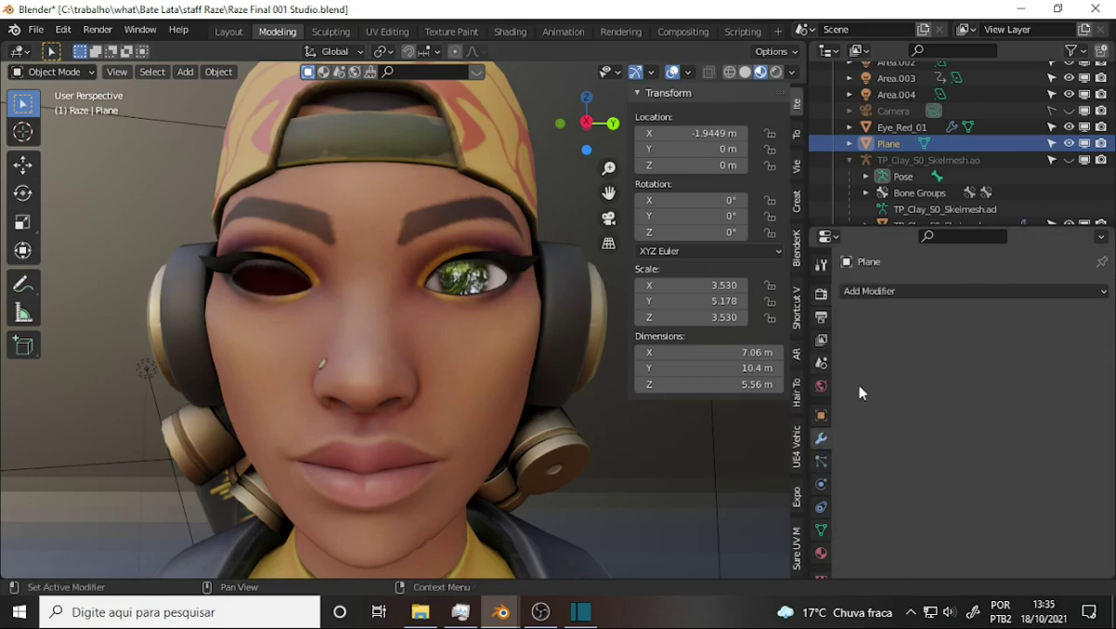
{"action": "left_click", "coordinate": [899, 285]}
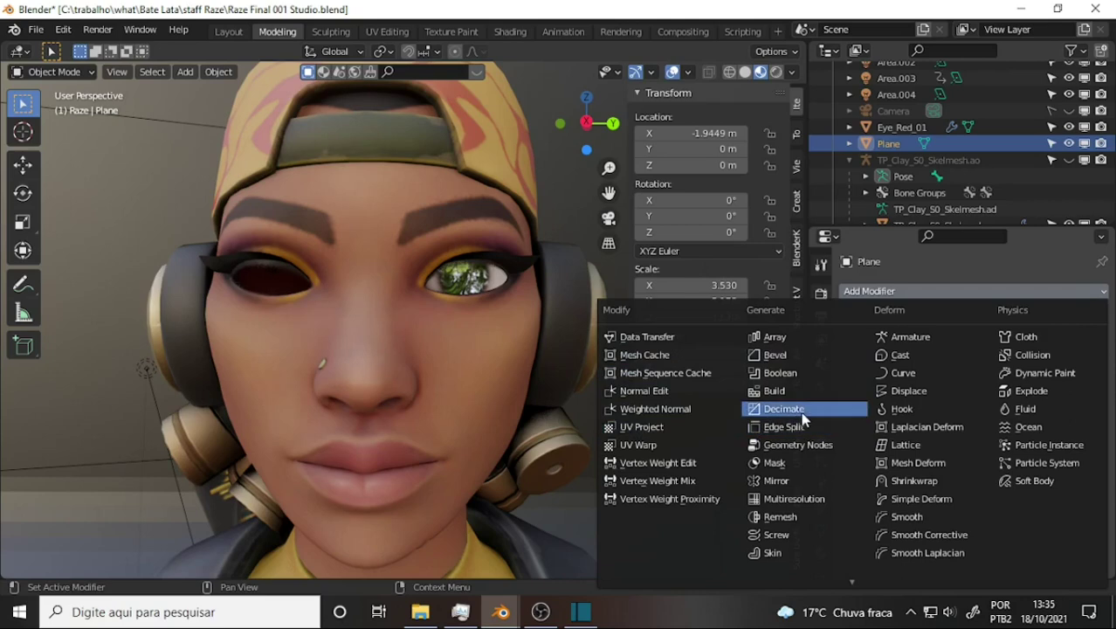
{"action": "left_click", "coordinate": [774, 480]}
Set the Mirror object to TP_Clay_S0_Skelmesh and mirror across axes X and Z.
{"action": "left_click", "coordinate": [1080, 403]}
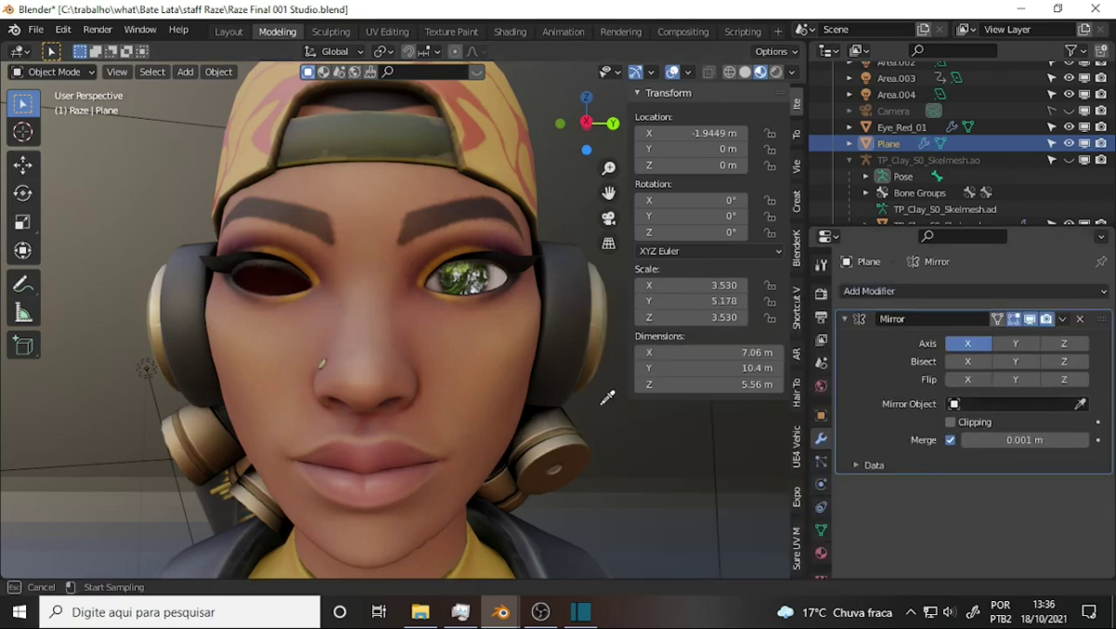
{"action": "left_click", "coordinate": [594, 410]}
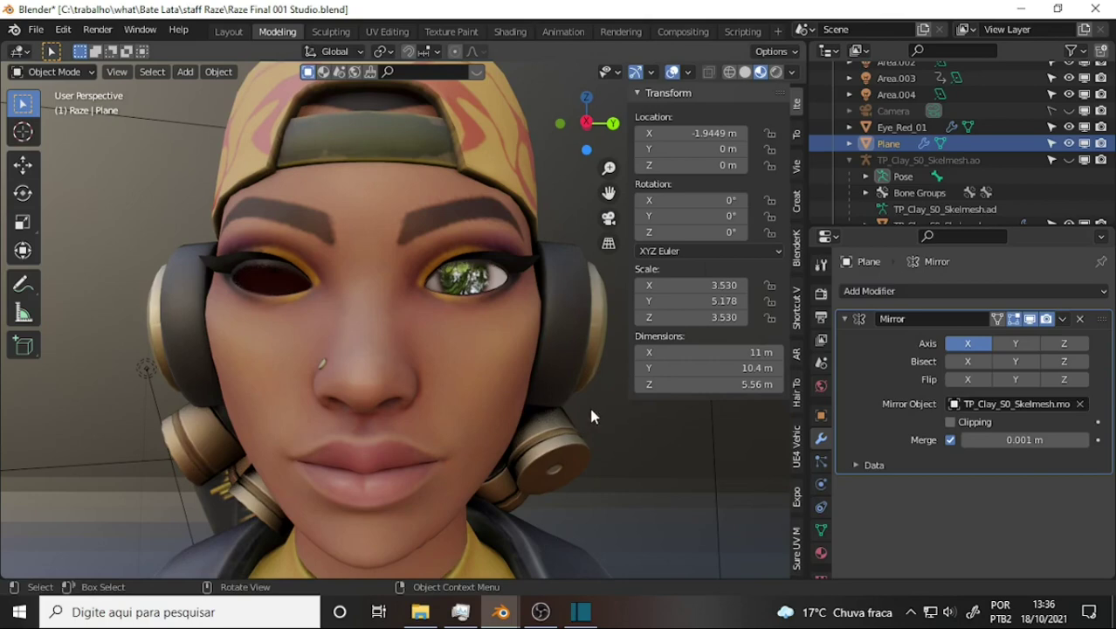
{"action": "scroll", "coordinate": [575, 378], "scroll_direction": "down", "scroll_amount": 6}
{"action": "scroll", "coordinate": [576, 375], "scroll_direction": "up", "scroll_amount": 4}
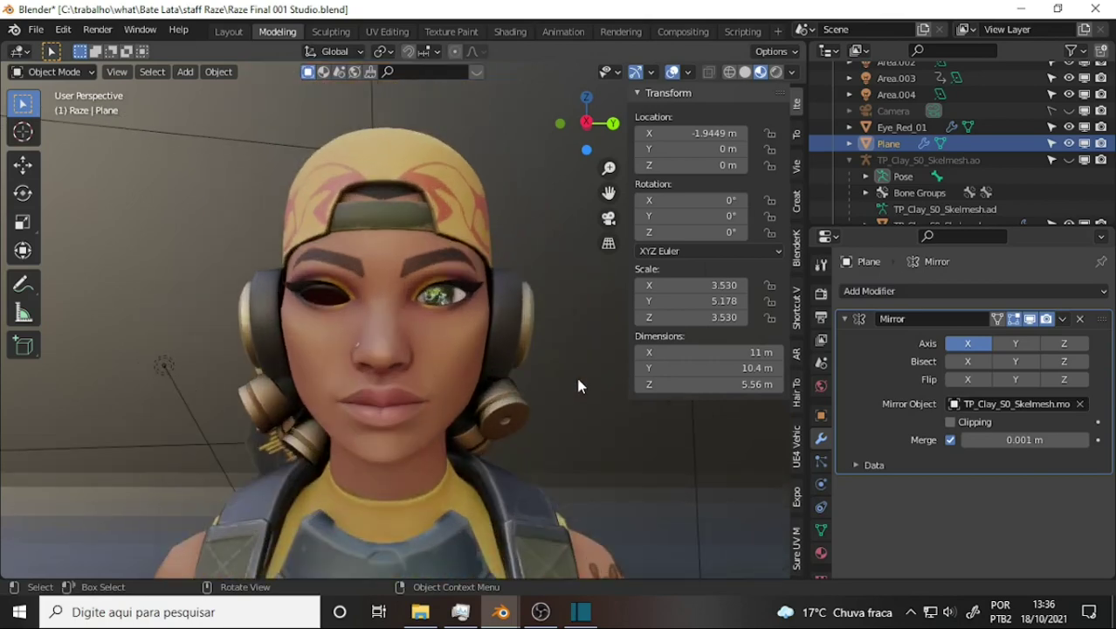
{"action": "scroll", "coordinate": [570, 371], "scroll_direction": "up", "scroll_amount": 2}
{"action": "scroll", "coordinate": [559, 362], "scroll_direction": "up", "scroll_amount": 2}
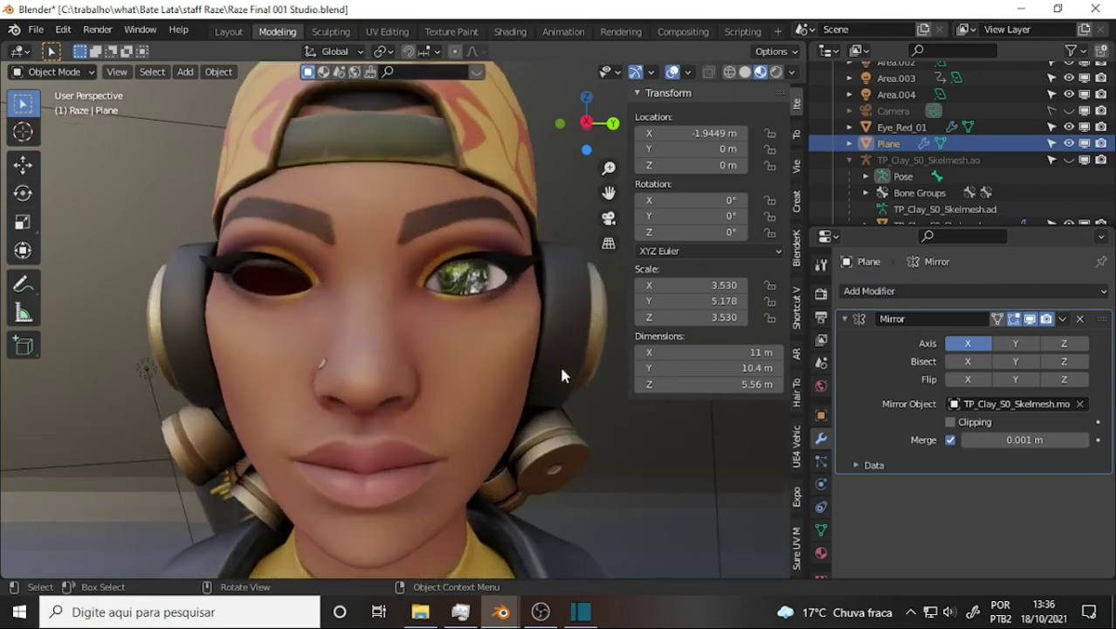
{"action": "scroll", "coordinate": [562, 359], "scroll_direction": "down", "scroll_amount": 5}
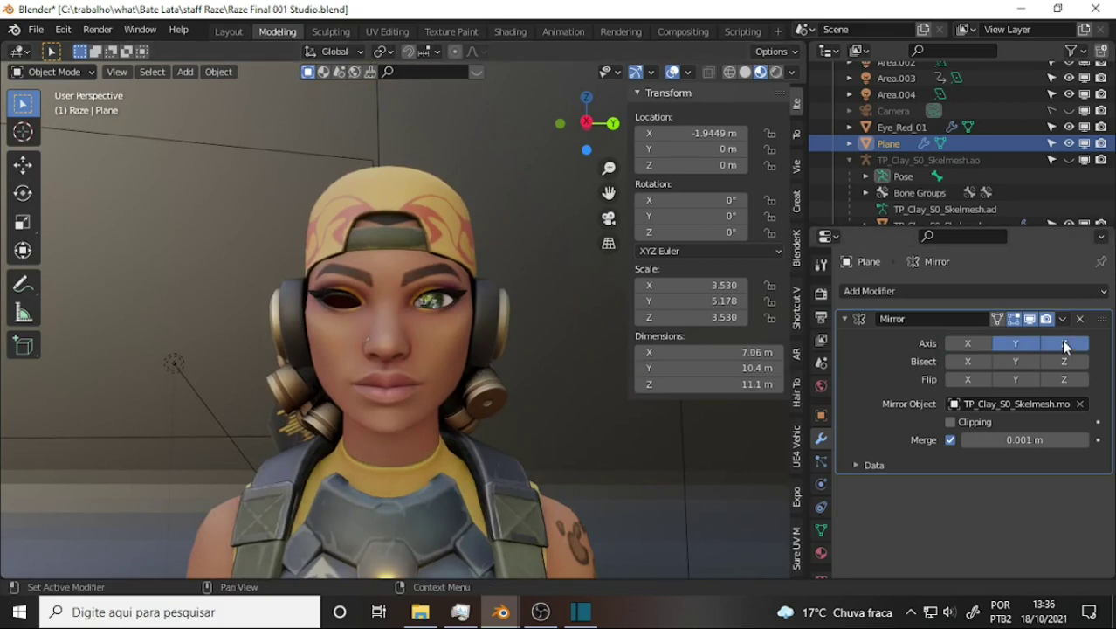
{"action": "left_click", "coordinate": [1022, 343]}
{"action": "left_click", "coordinate": [974, 343]}
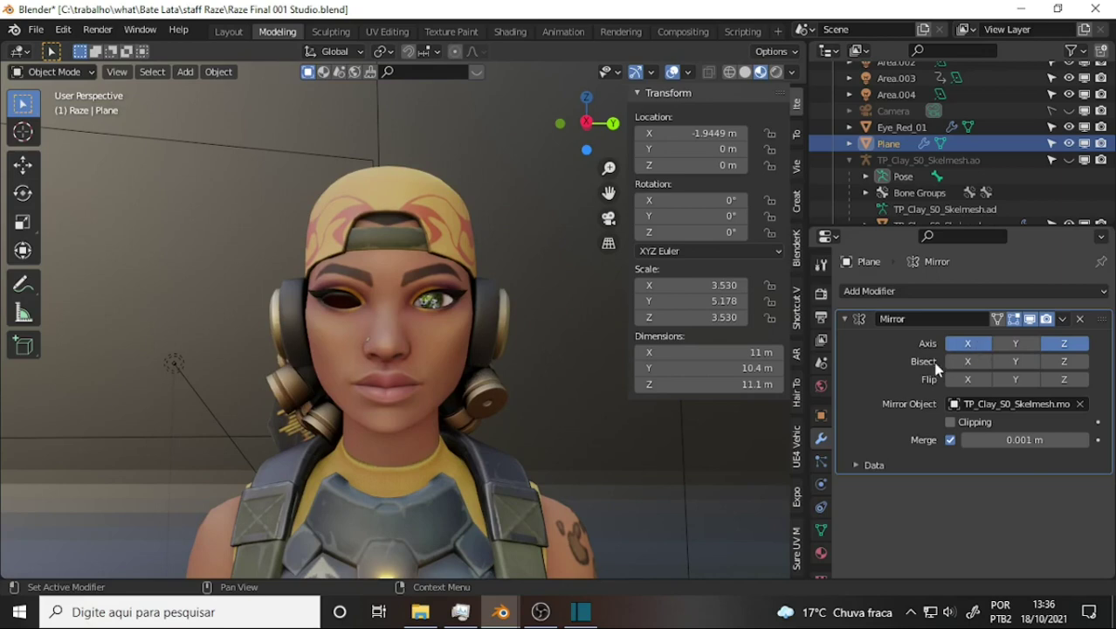
Delete the Armature modifier from the TP_Clay_S0_Skelmesh body mesh, then select Eye_Red_01.
{"action": "left_click", "coordinate": [439, 299]}
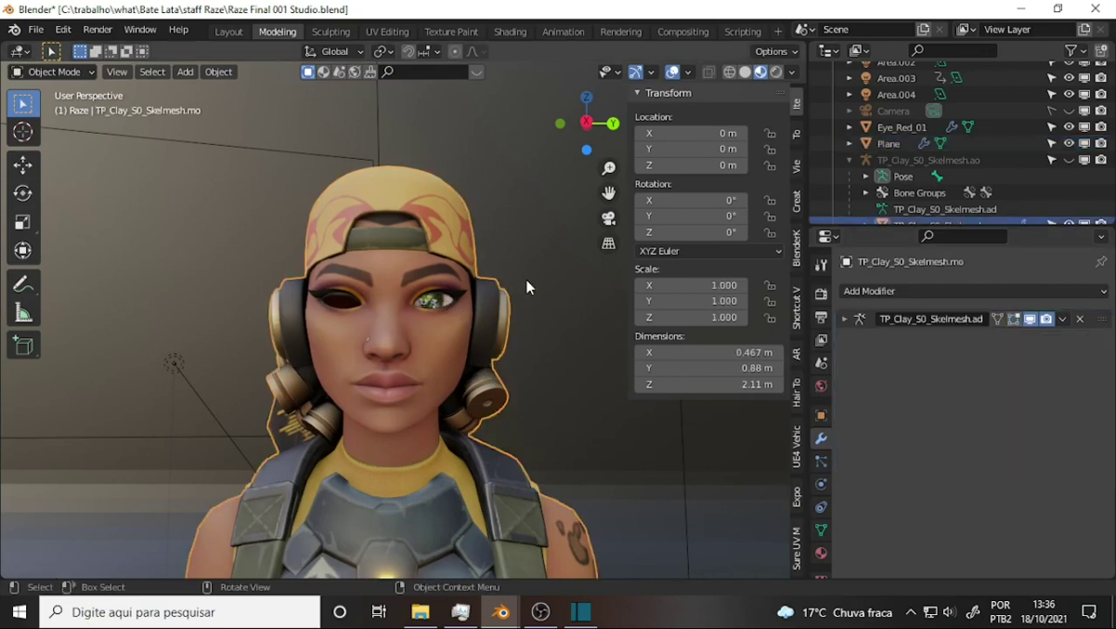
{"action": "scroll", "coordinate": [527, 288], "scroll_direction": "down", "scroll_amount": 5}
{"action": "scroll", "coordinate": [521, 273], "scroll_direction": "down", "scroll_amount": 3}
{"action": "scroll", "coordinate": [520, 273], "scroll_direction": "up", "scroll_amount": 5}
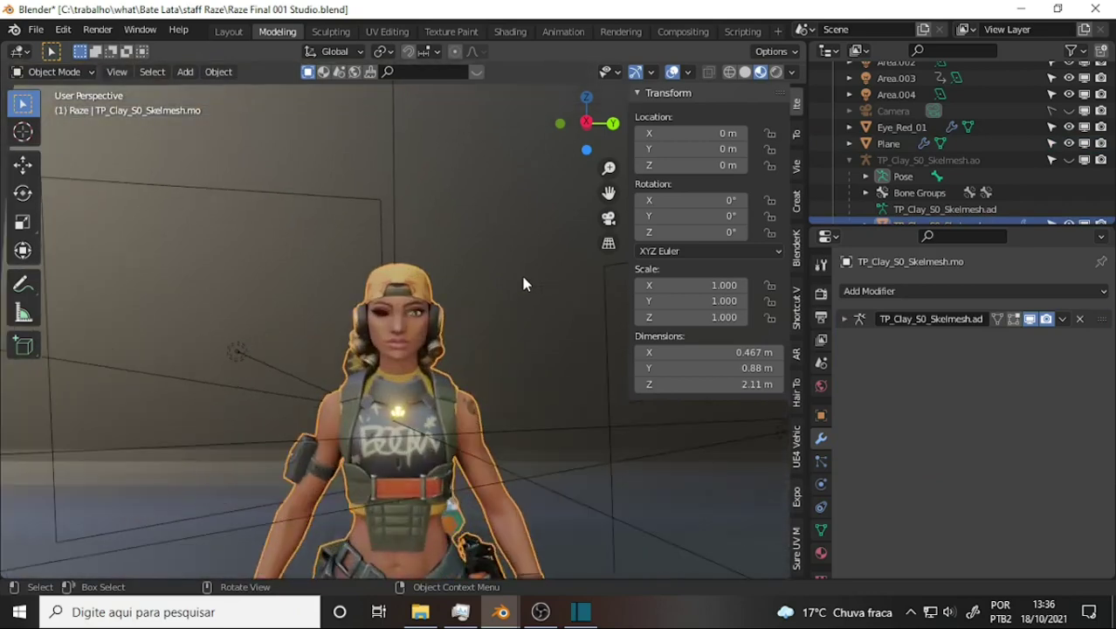
{"action": "scroll", "coordinate": [521, 272], "scroll_direction": "up", "scroll_amount": 2}
{"action": "scroll", "coordinate": [521, 273], "scroll_direction": "up", "scroll_amount": 2}
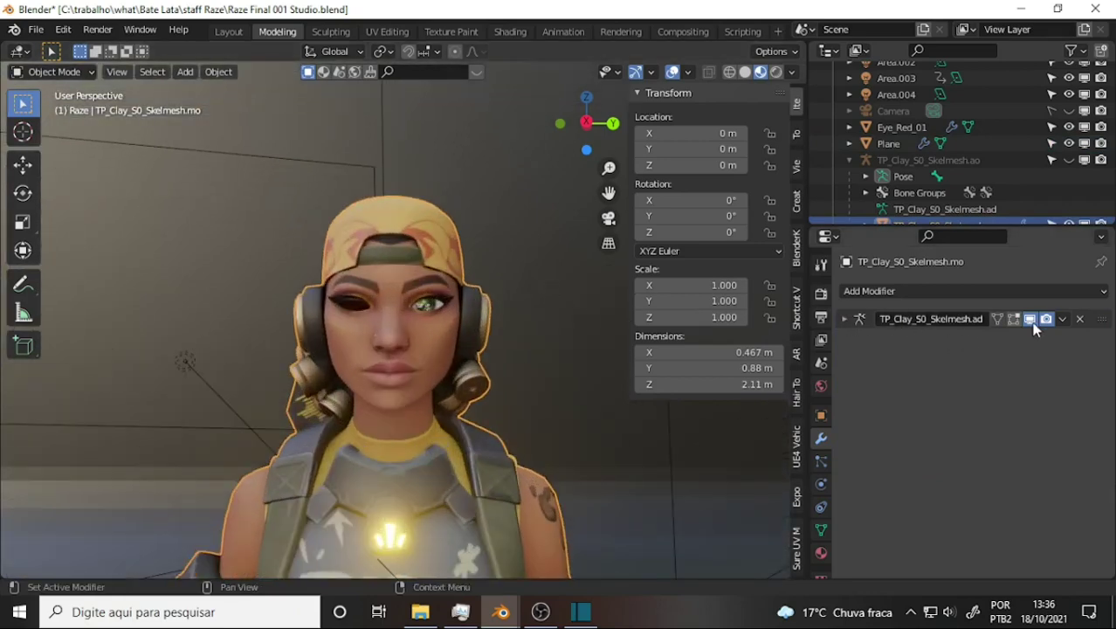
{"action": "key", "text": "ctrl+x"}
{"action": "scroll", "coordinate": [558, 309], "scroll_direction": "up", "scroll_amount": 3}
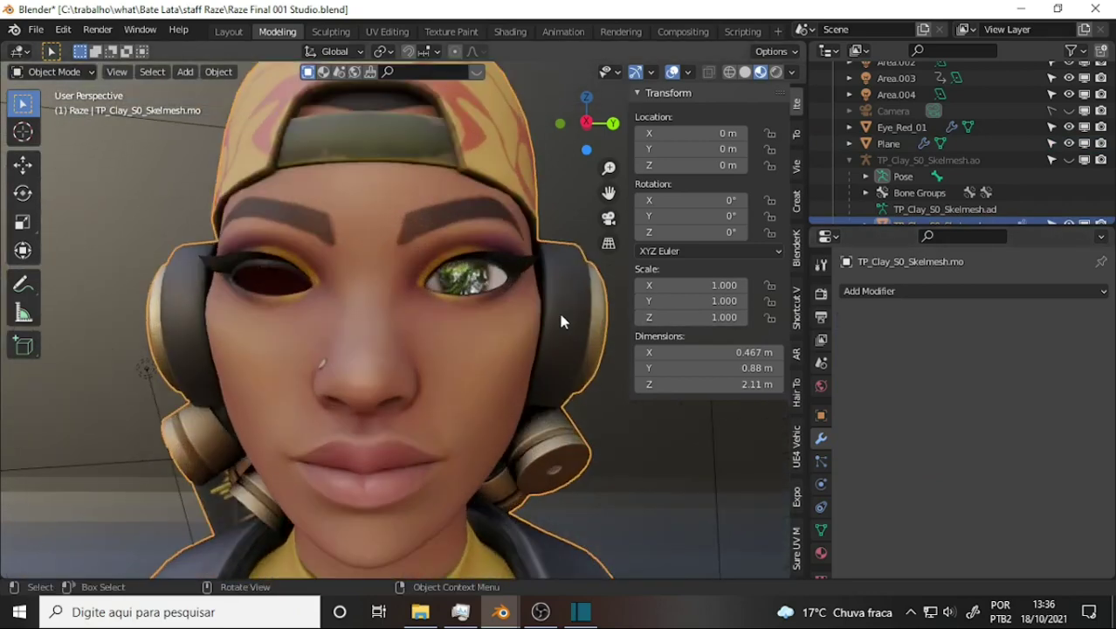
{"action": "scroll", "coordinate": [558, 309], "scroll_direction": "up", "scroll_amount": 2}
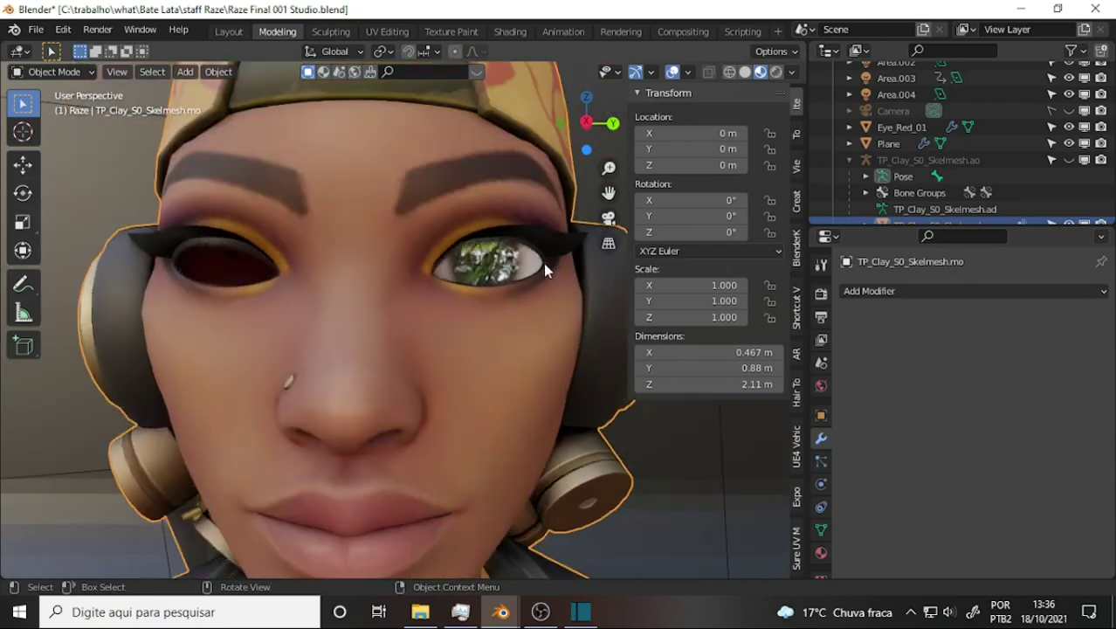
{"action": "left_click", "coordinate": [544, 267]}
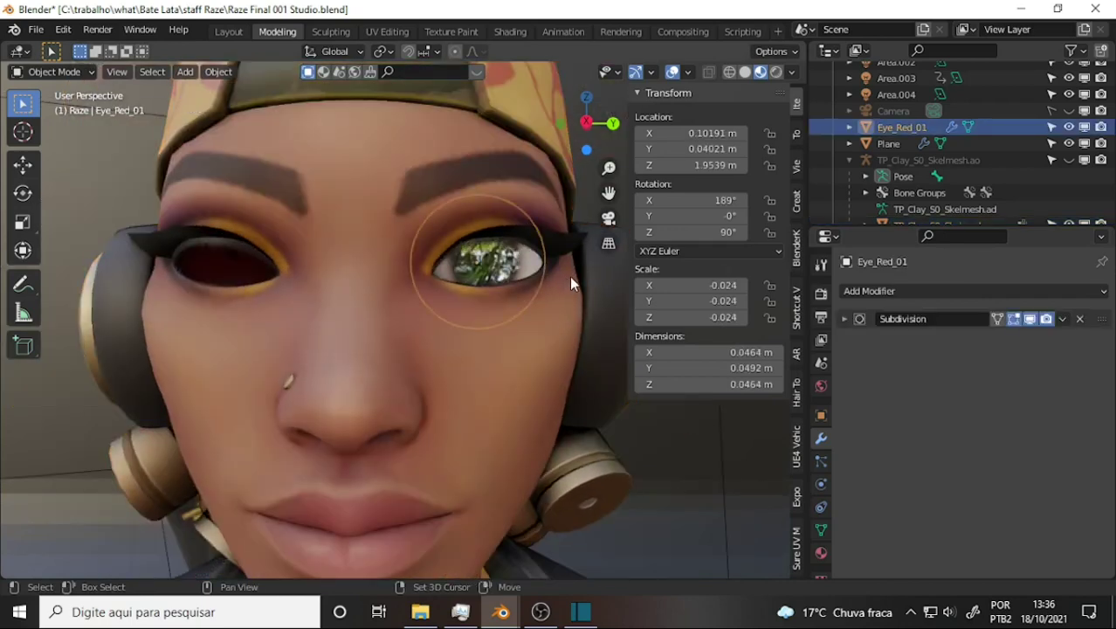
Duplicate Eye_Red_01 and move the copy along Y into the empty socket at -0.041022 m.
{"action": "key", "text": "shift+d"}
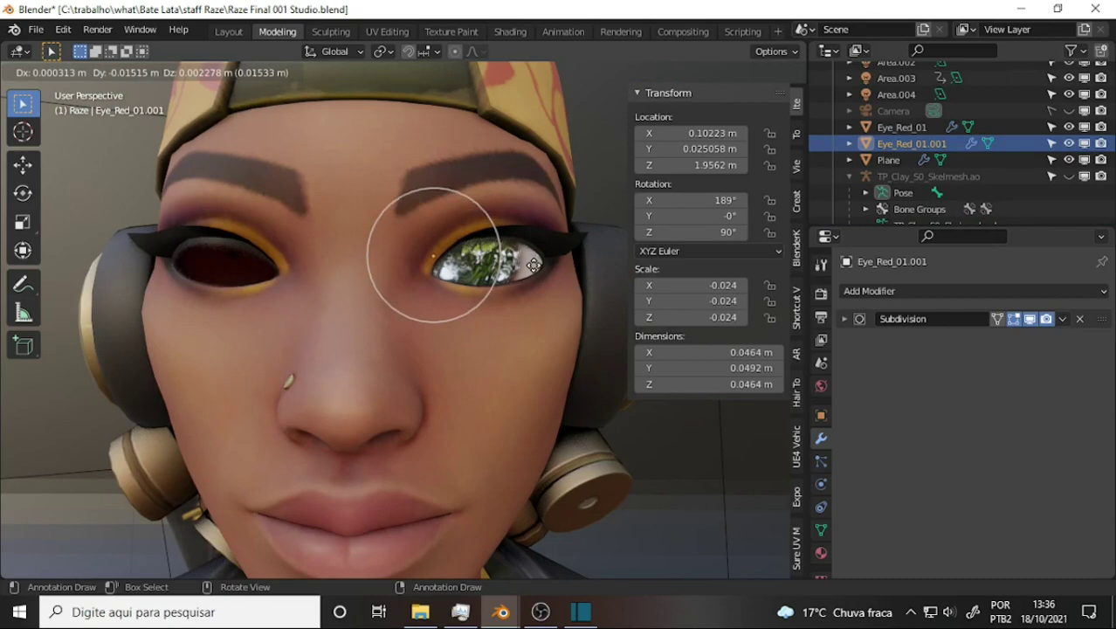
{"action": "key", "text": "y"}
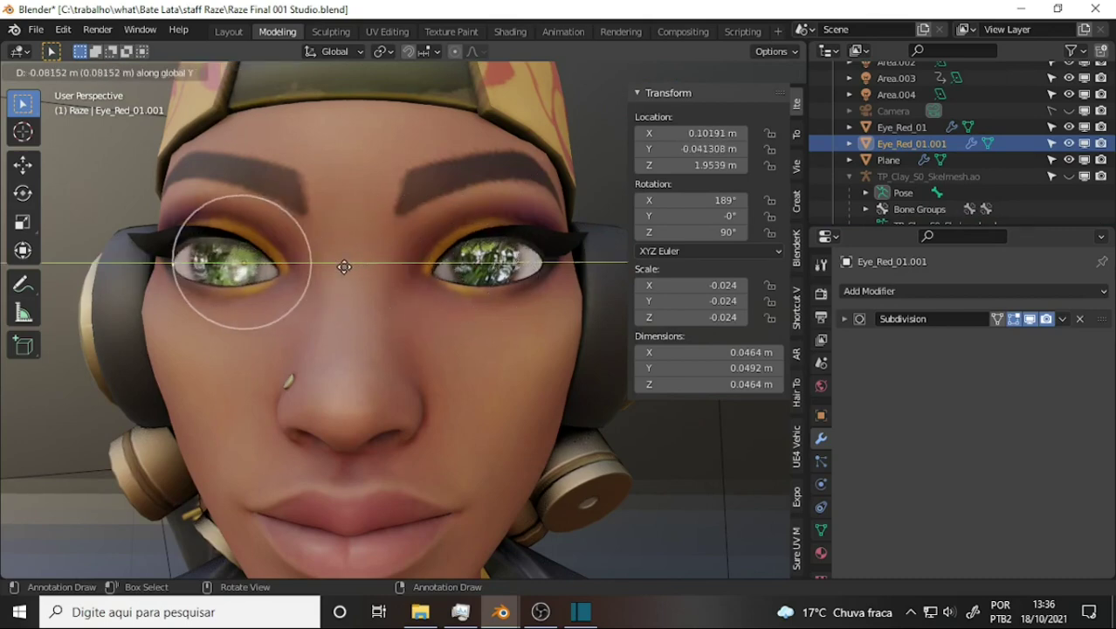
{"action": "left_click", "coordinate": [345, 273]}
{"action": "scroll", "coordinate": [551, 229], "scroll_direction": "down", "scroll_amount": 5}
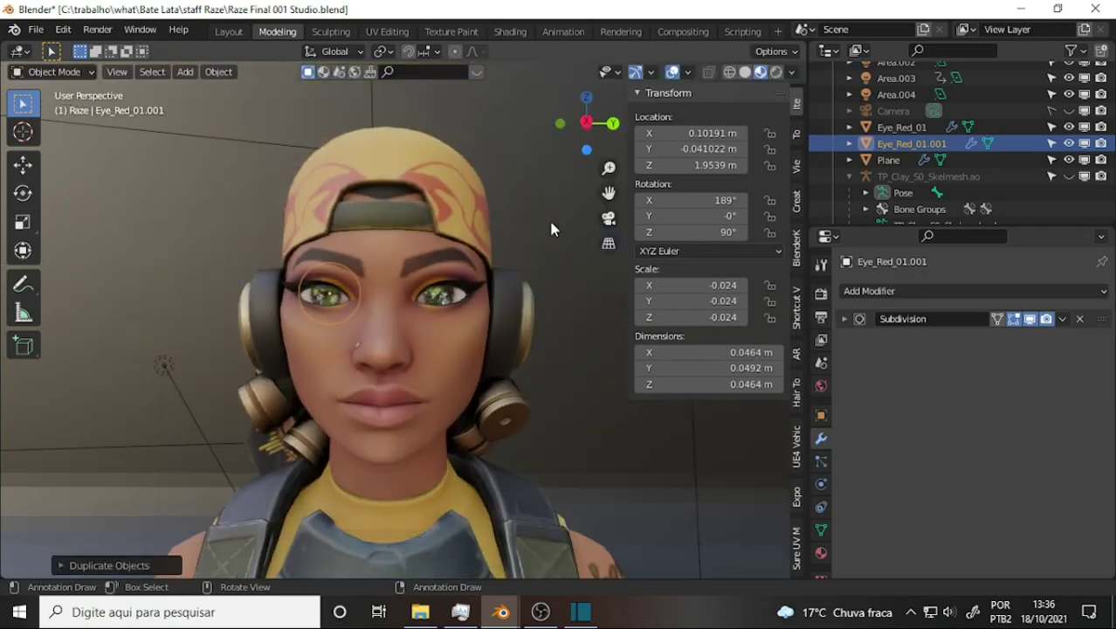
{"action": "left_click", "coordinate": [542, 613]}
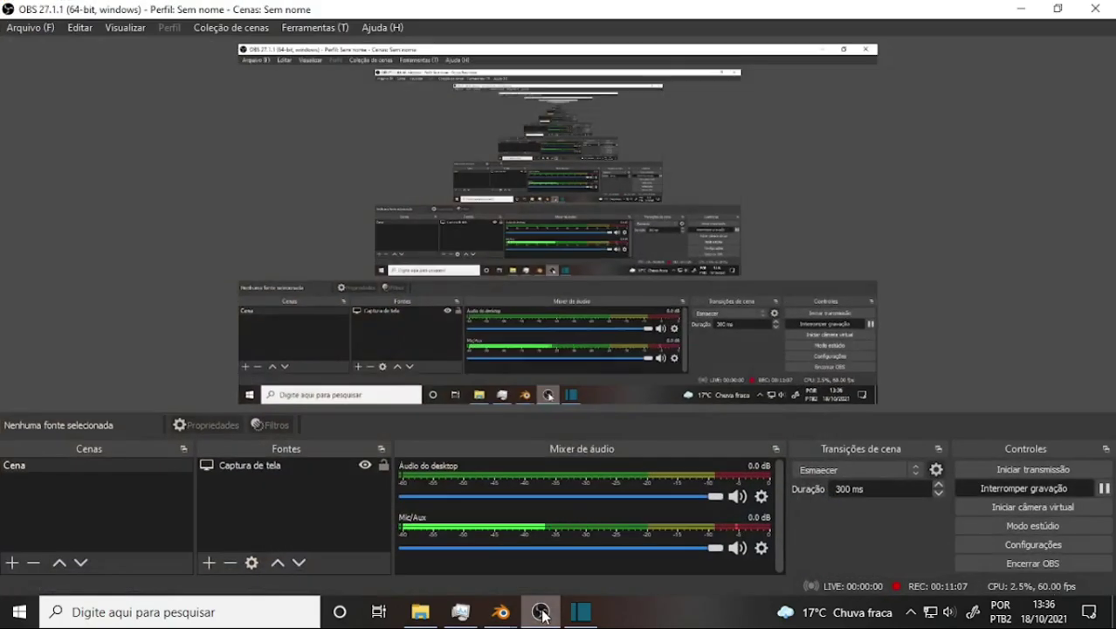
{"action": "left_click", "coordinate": [542, 612]}
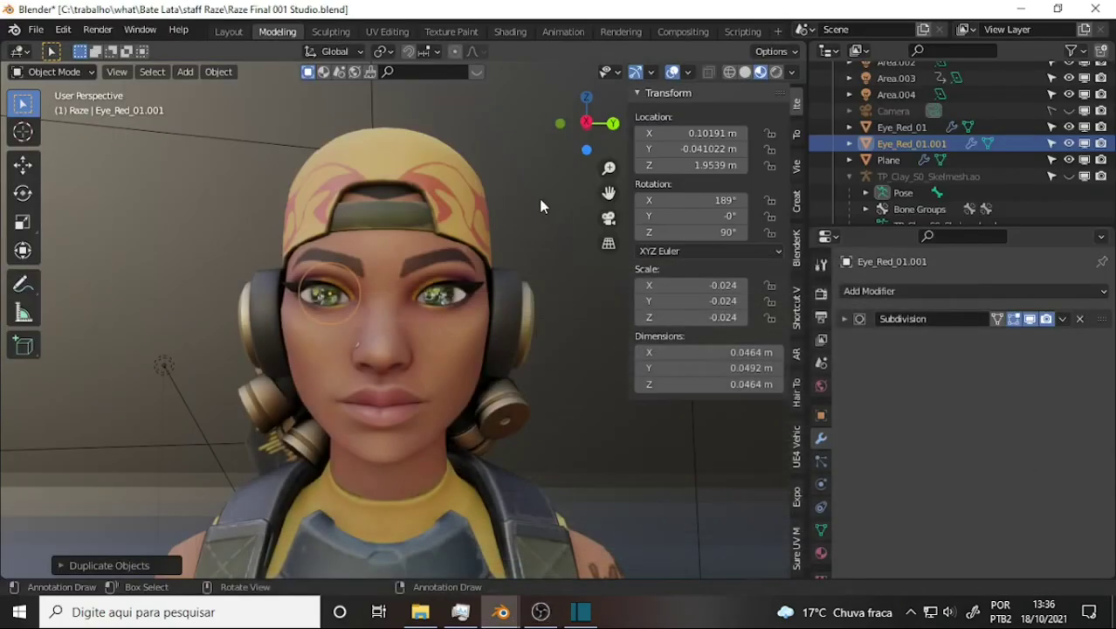
Render the current frame from the Render menu.
{"action": "left_click", "coordinate": [97, 29]}
{"action": "left_click", "coordinate": [129, 49]}
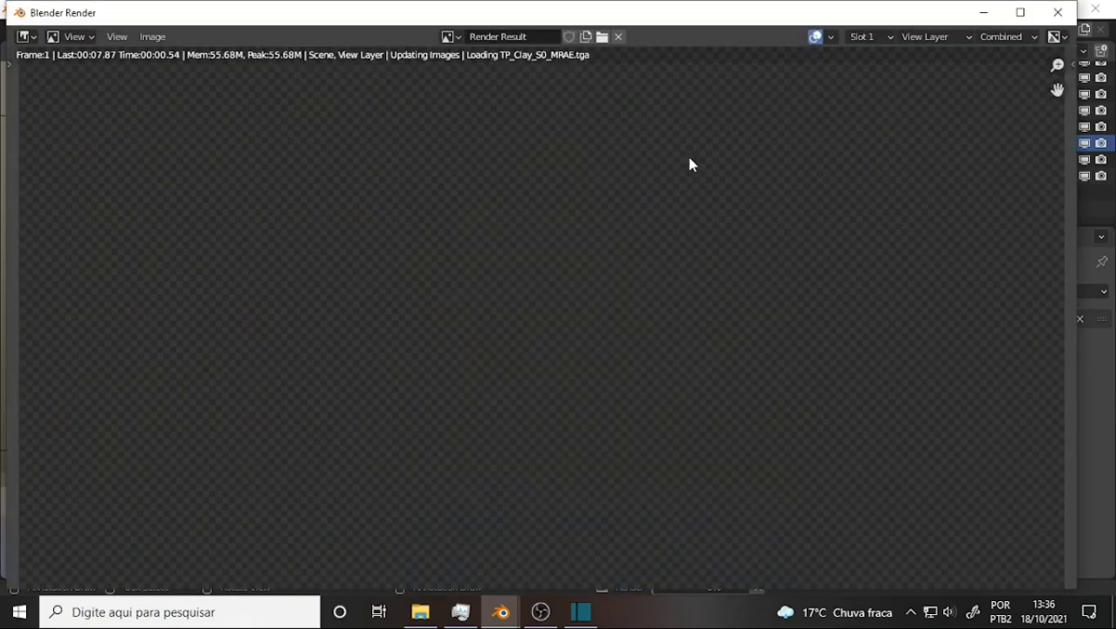
{"action": "scroll", "coordinate": [758, 155], "scroll_direction": "down", "scroll_amount": 2}
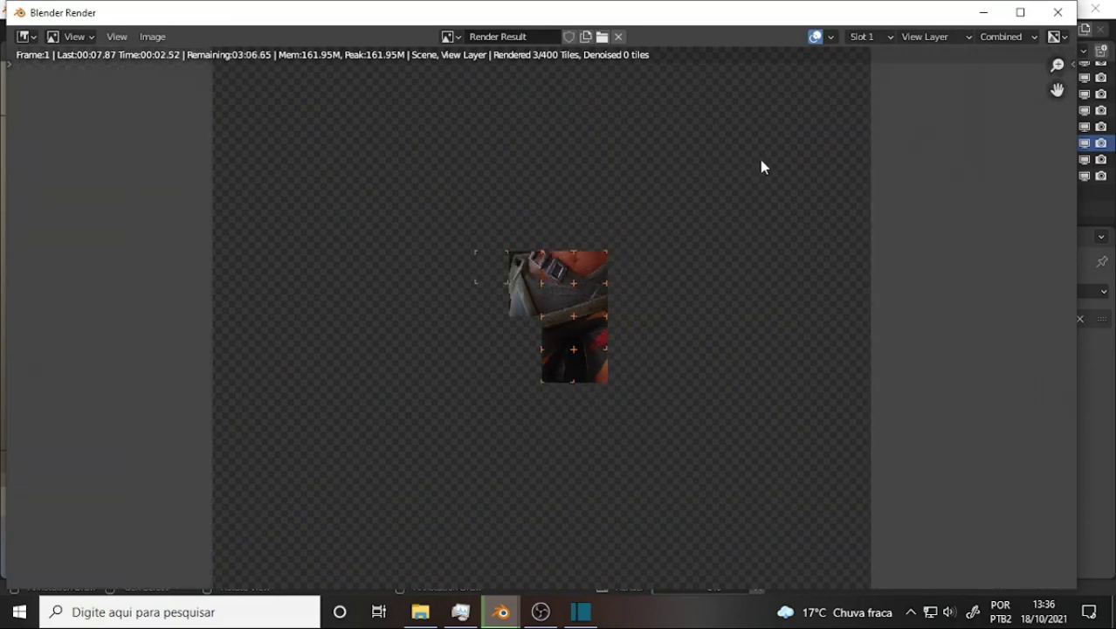
{"action": "scroll", "coordinate": [758, 163], "scroll_direction": "up", "scroll_amount": 2}
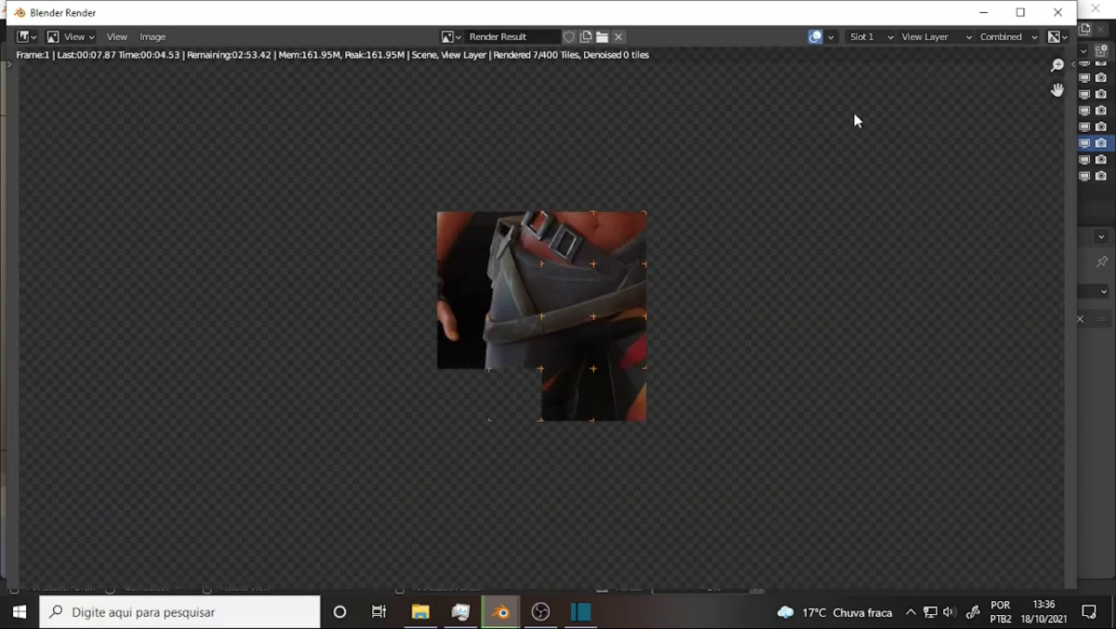
{"action": "mouse_move", "coordinate": [855, 117]}
{"action": "middle_mouse_down"}
{"action": "mouse_move", "coordinate": [850, 430]}
{"action": "mouse_move", "coordinate": [840, 386]}
{"action": "middle_mouse_up"}
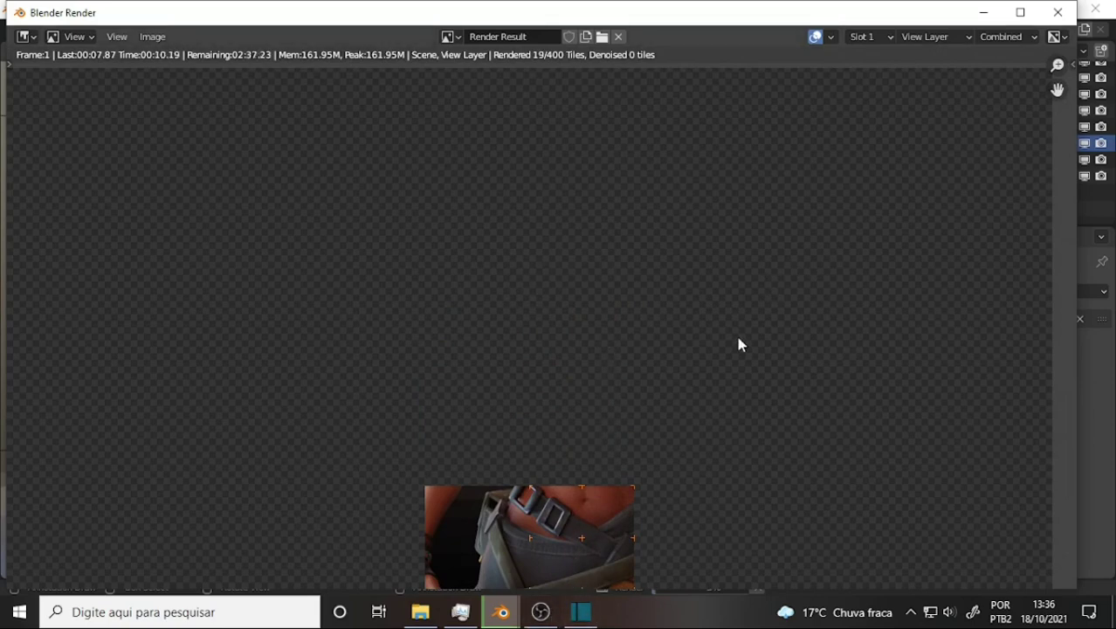
Inspect the finished render showing both eyes, then close the render window.
{"action": "scroll", "coordinate": [765, 386], "scroll_direction": "down", "scroll_amount": 2}
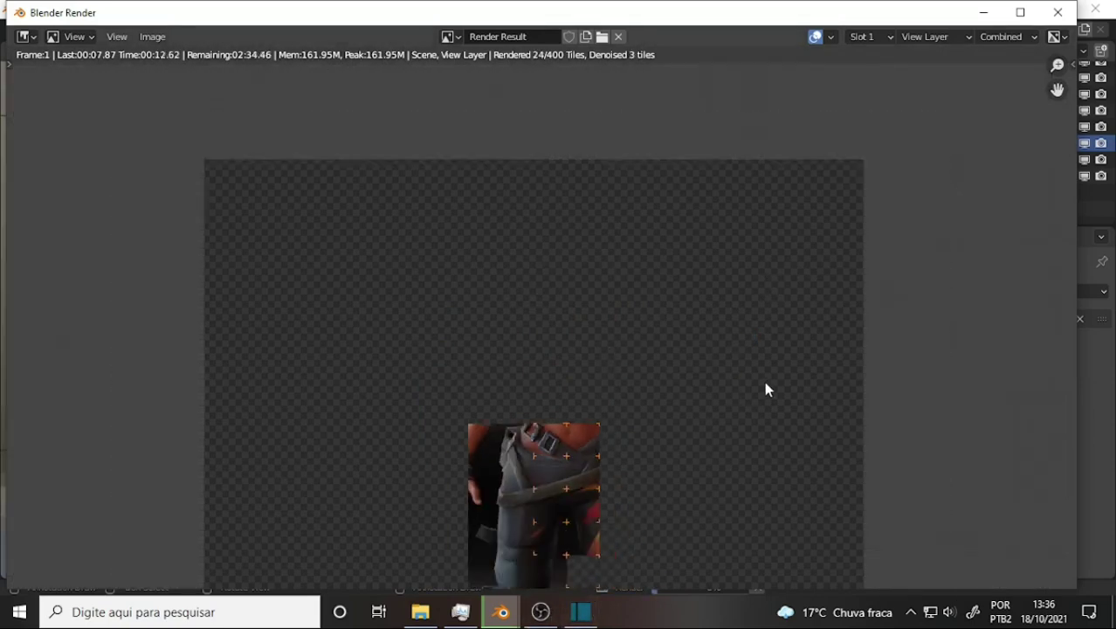
{"action": "scroll", "coordinate": [767, 390], "scroll_direction": "down", "scroll_amount": 2}
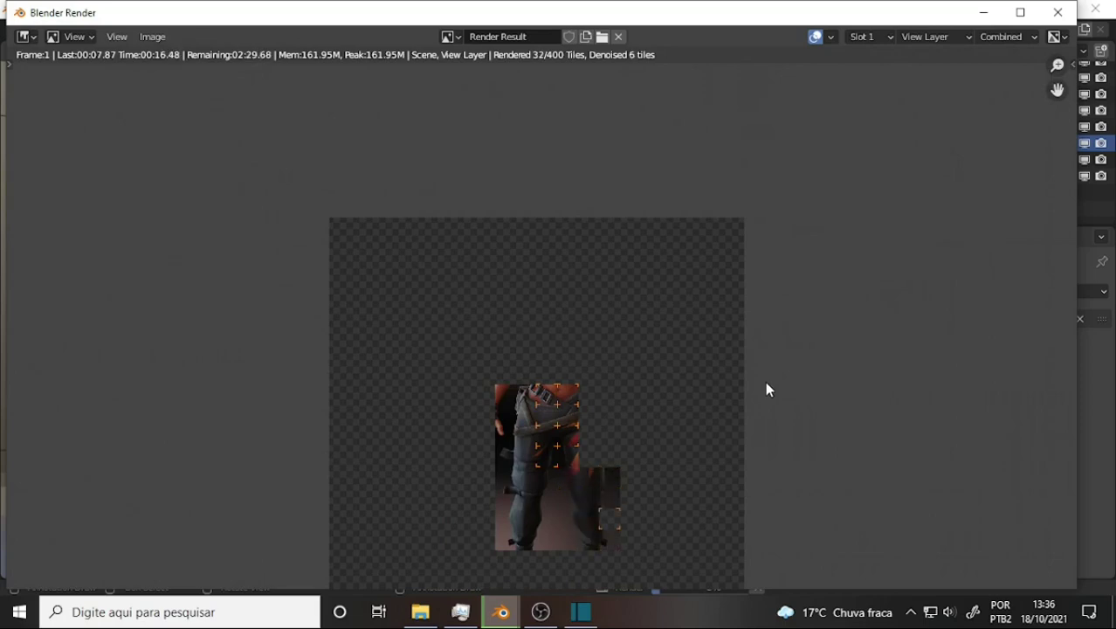
{"action": "scroll", "coordinate": [766, 389], "scroll_direction": "up", "scroll_amount": 1}
{"action": "scroll", "coordinate": [767, 389], "scroll_direction": "down", "scroll_amount": 2}
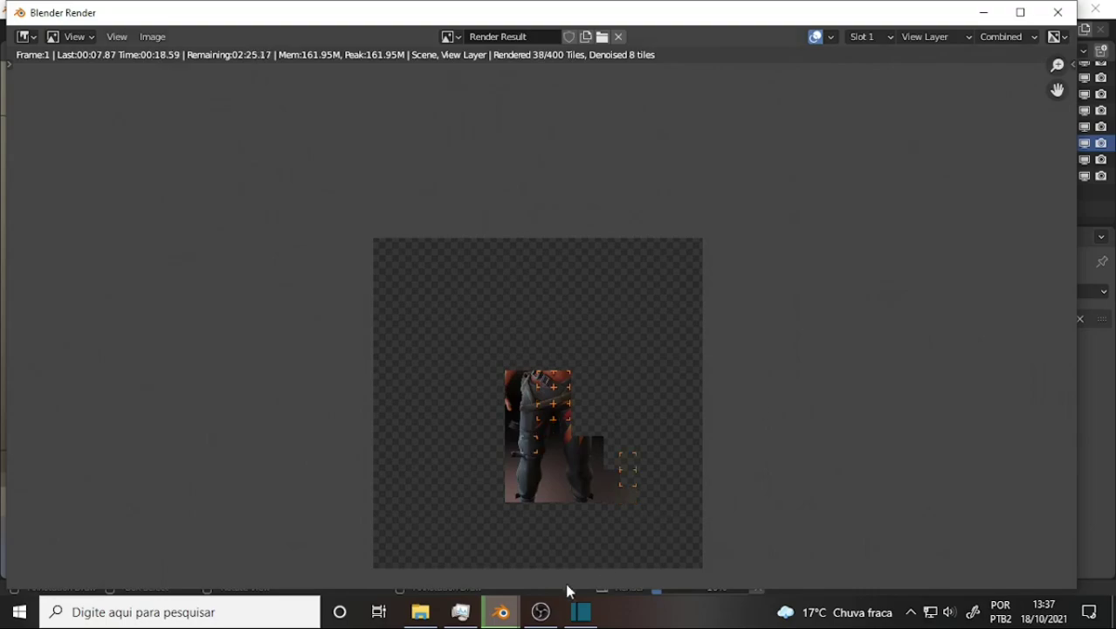
{"action": "mouse_move", "coordinate": [541, 611]}
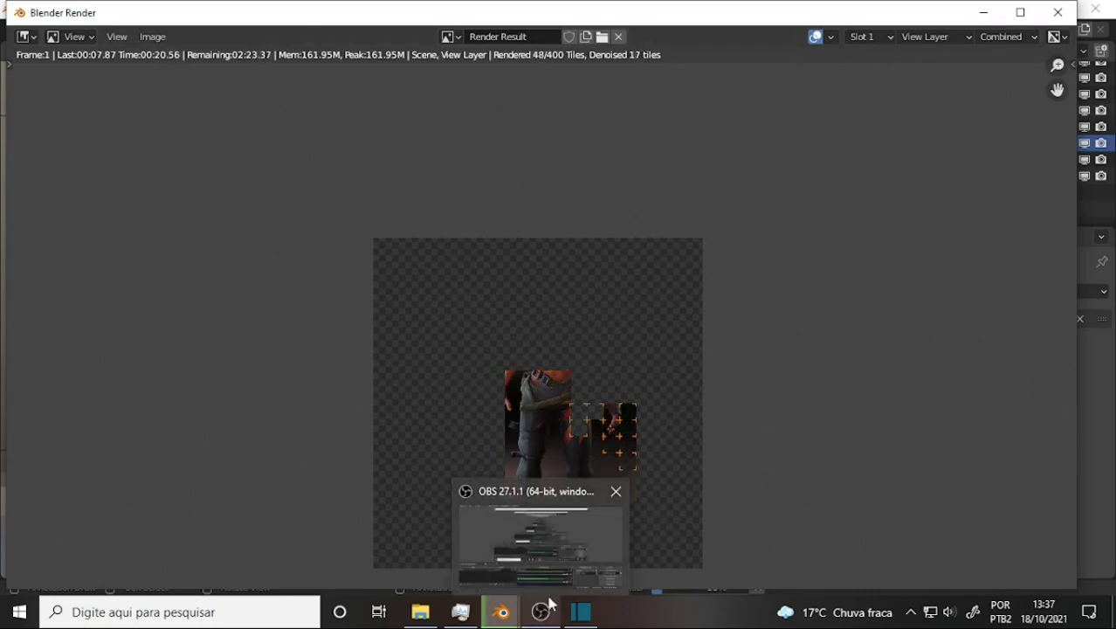
{"action": "left_click", "coordinate": [550, 603]}
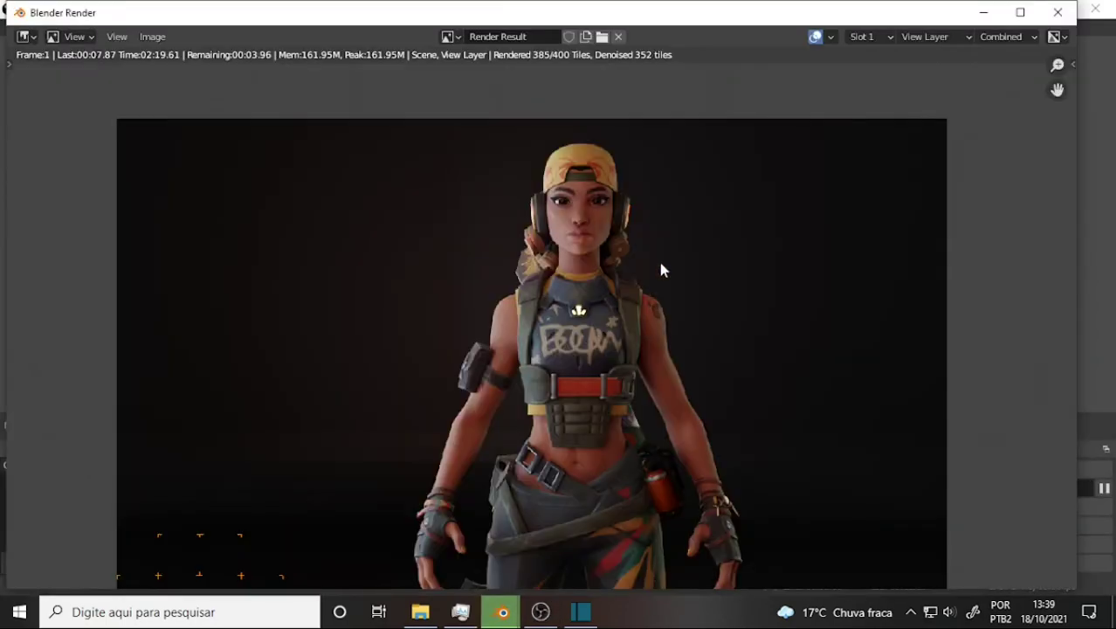
{"action": "scroll", "coordinate": [661, 271], "scroll_direction": "up", "scroll_amount": 6}
{"action": "scroll", "coordinate": [663, 226], "scroll_direction": "down", "scroll_amount": 2}
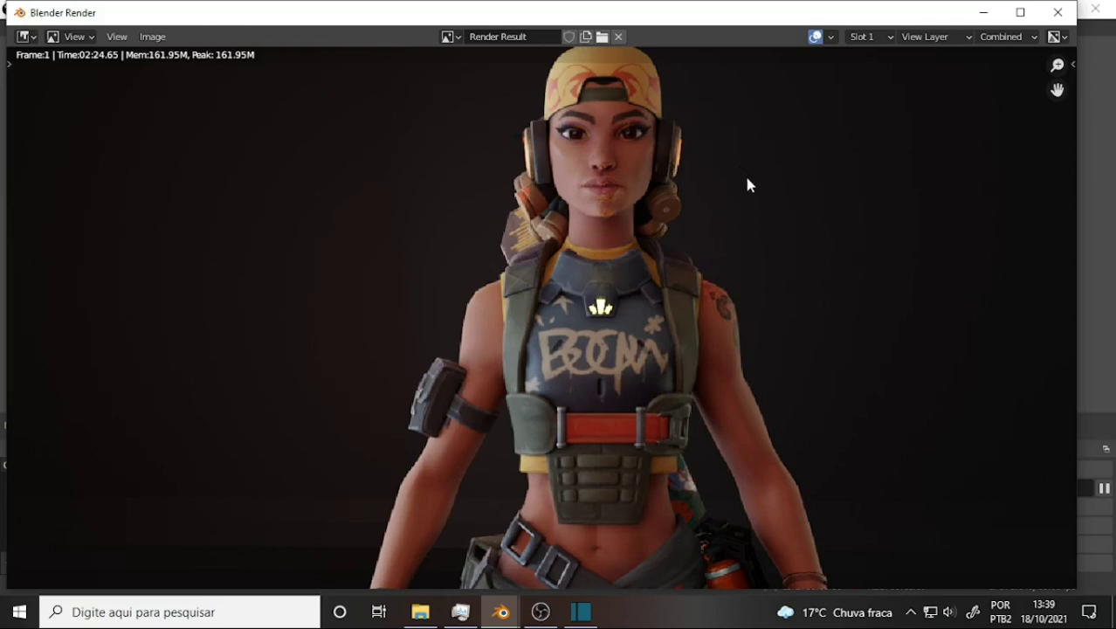
{"action": "left_click", "coordinate": [1063, 14]}
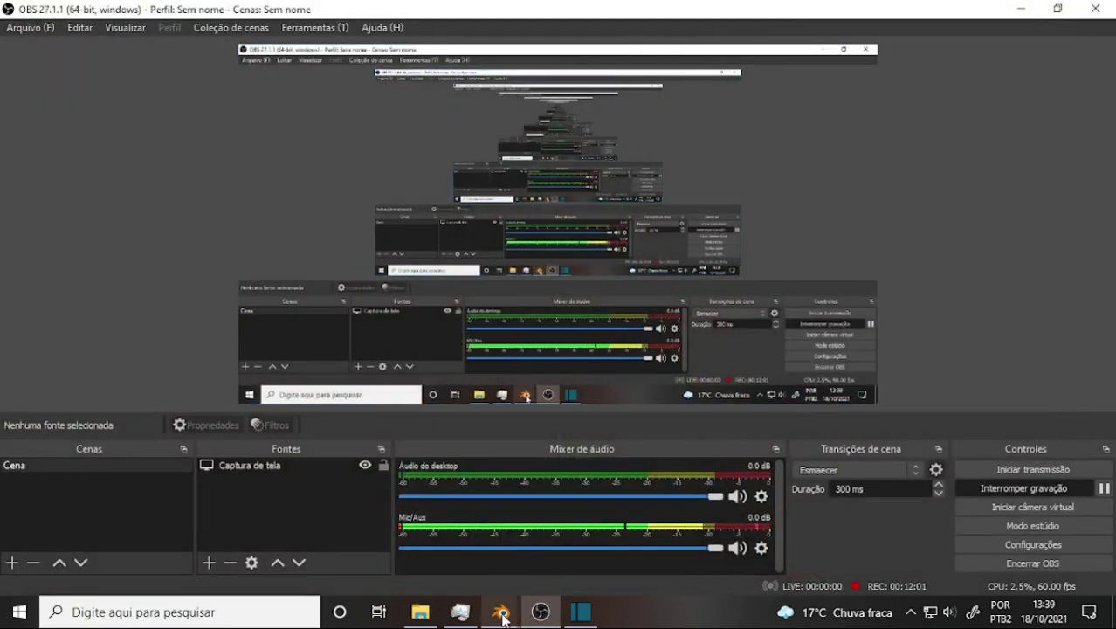
Save the scene under the new name 'Raze Final 002 Studio Eyes.blend' in the Raze folder.
{"action": "mouse_move", "coordinate": [500, 613]}
{"action": "left_click", "coordinate": [409, 568]}
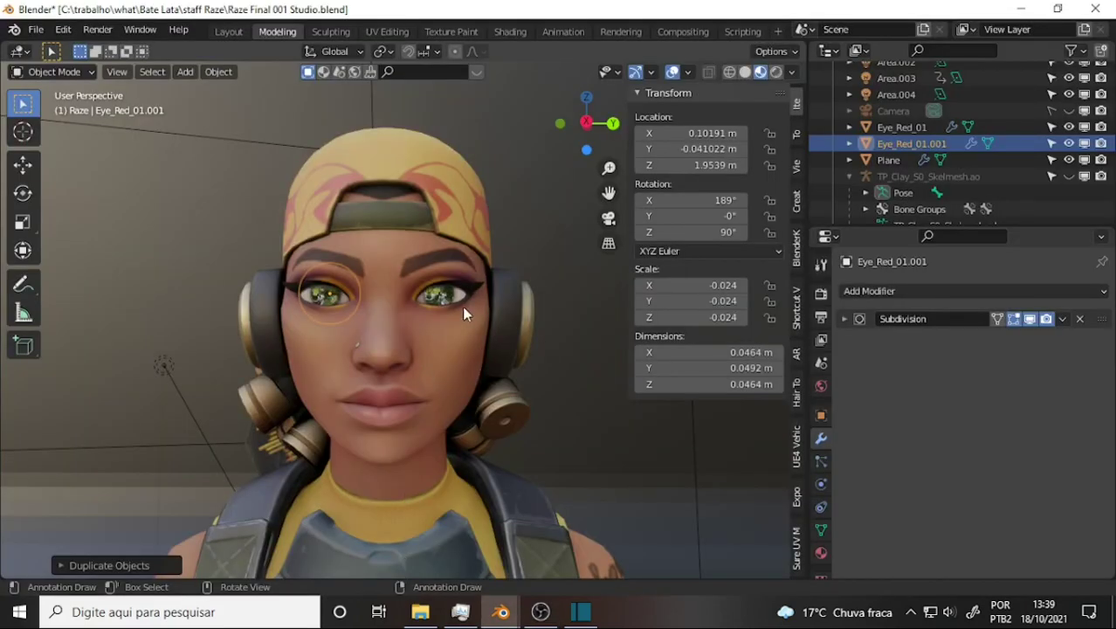
{"action": "left_click", "coordinate": [36, 29]}
{"action": "left_click", "coordinate": [70, 154]}
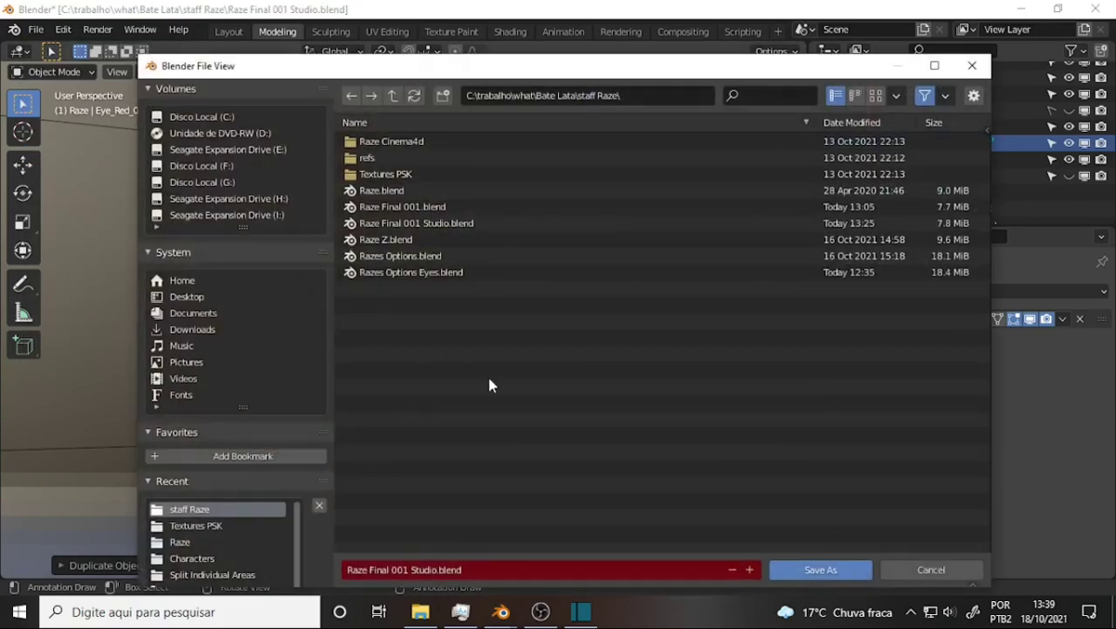
{"action": "left_click", "coordinate": [411, 569]}
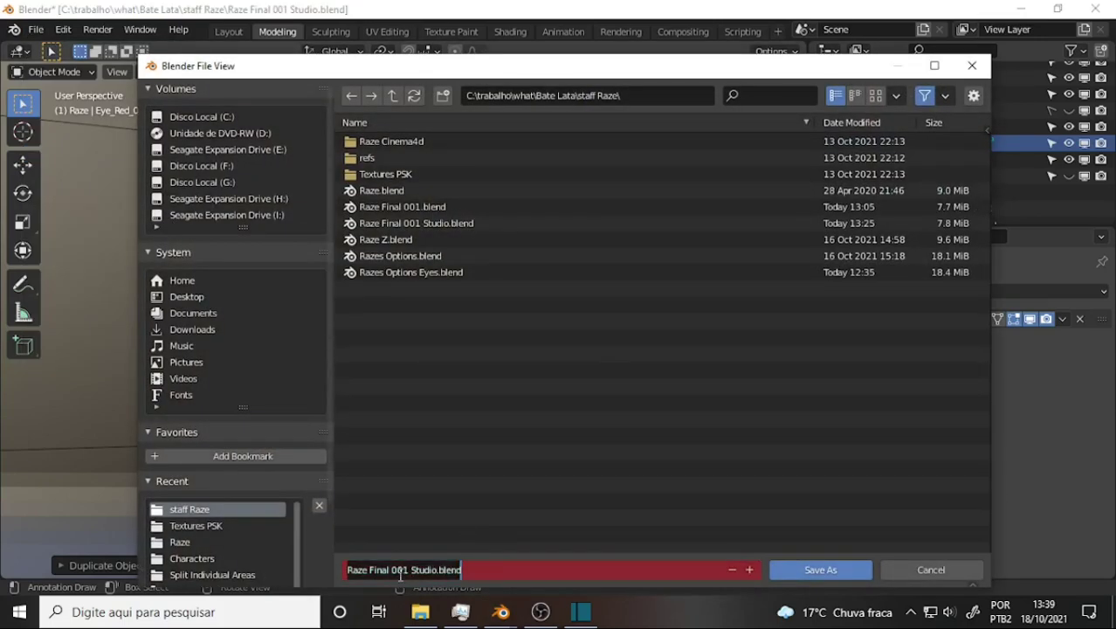
{"action": "left_click", "coordinate": [405, 570]}
{"action": "left_click", "coordinate": [409, 569]}
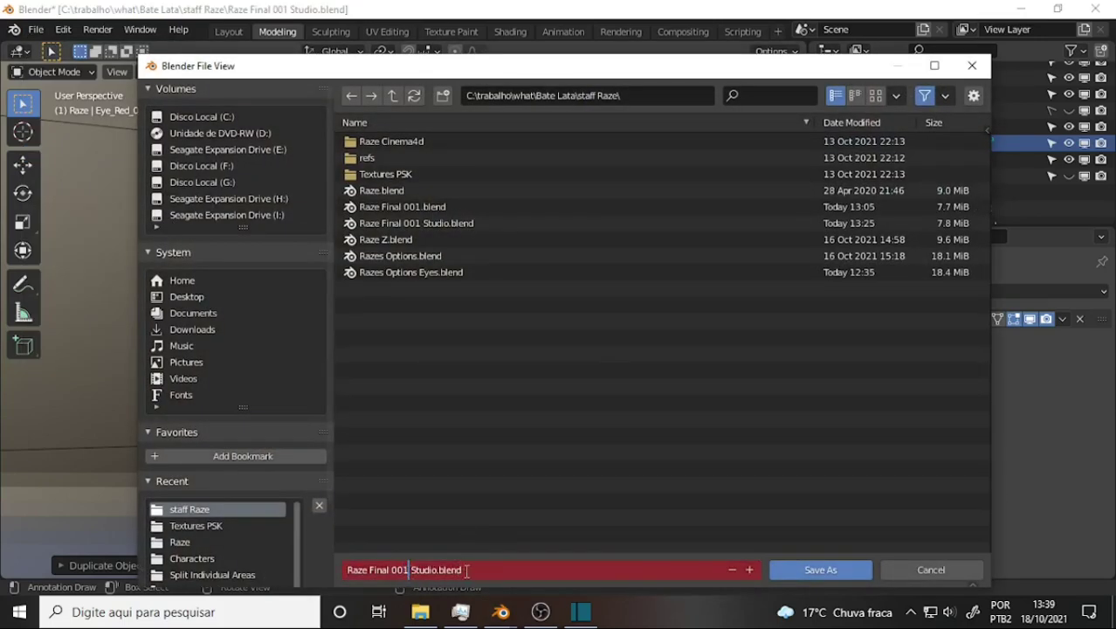
{"action": "key", "text": "BackSpace"}
{"action": "type", "text": "2"}
{"action": "left_click", "coordinate": [438, 569]}
{"action": "type", "text": "Ey"}
{"action": "type", "text": "es"}
{"action": "left_click", "coordinate": [820, 569]}
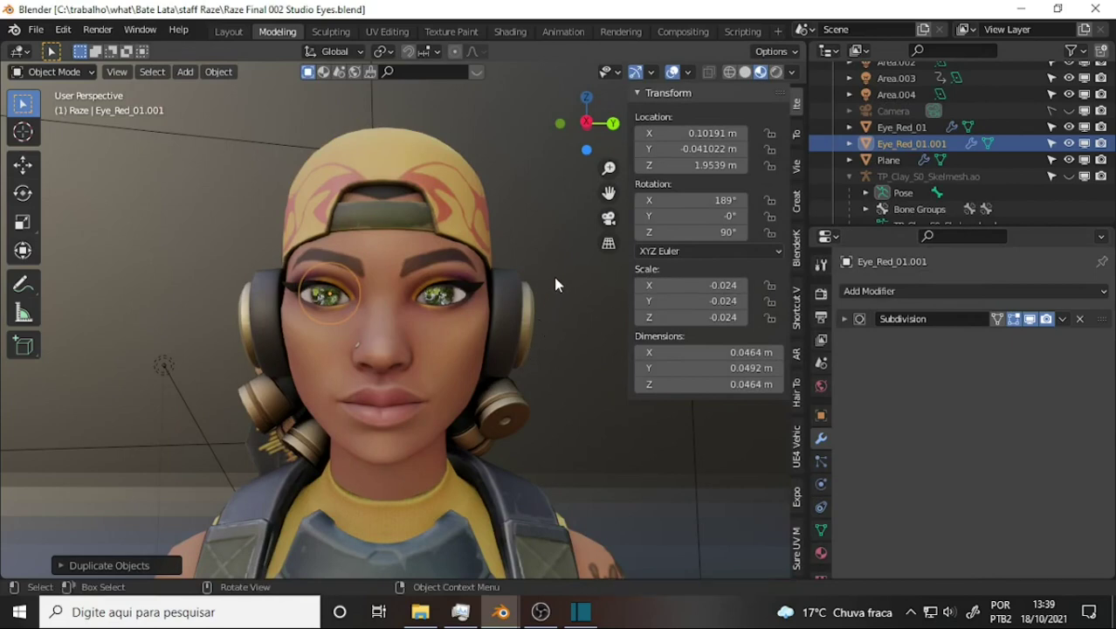
View through the scene camera with Lock Camera to View on, framing Raze's face and chest.
{"action": "key", "text": "KP_0"}
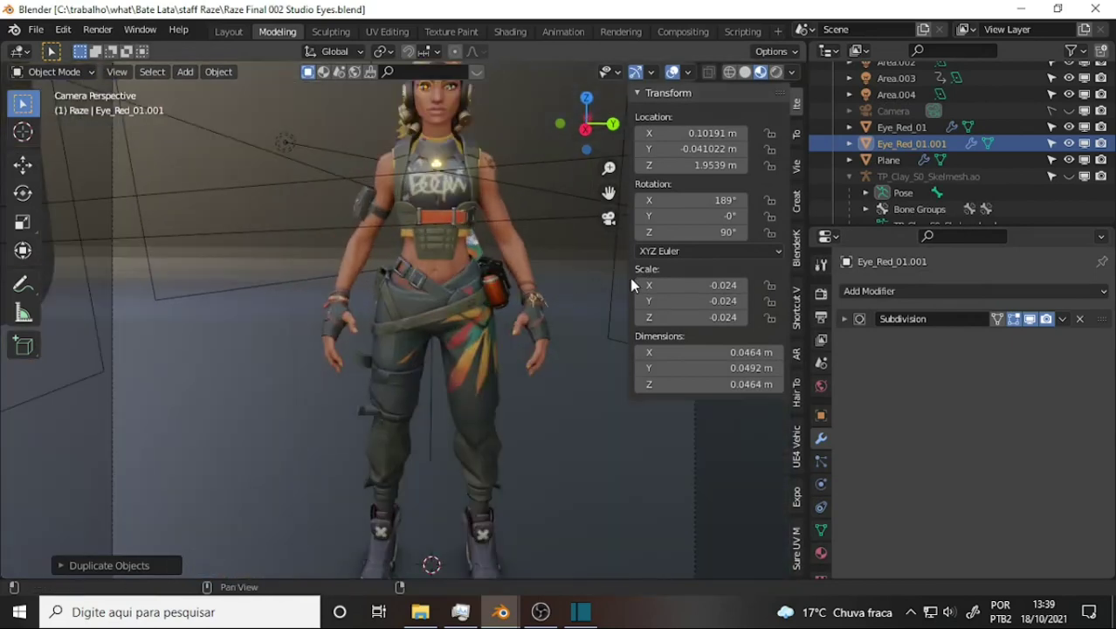
{"action": "left_click_drag", "start_coordinate": [629, 276], "coordinate": [668, 277]}
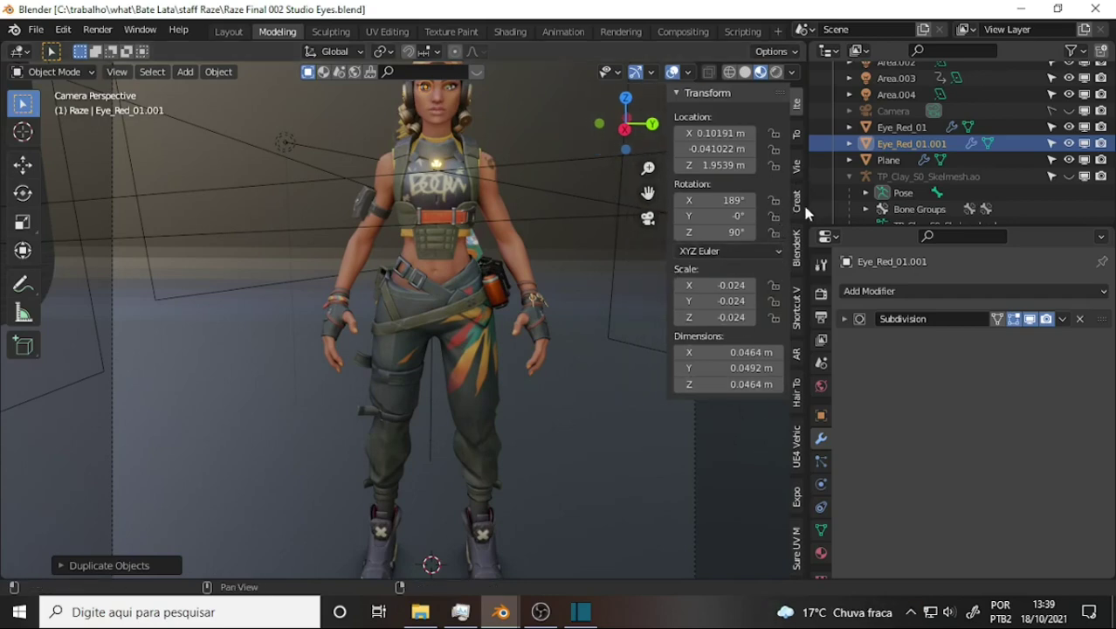
{"action": "left_click", "coordinate": [796, 159]}
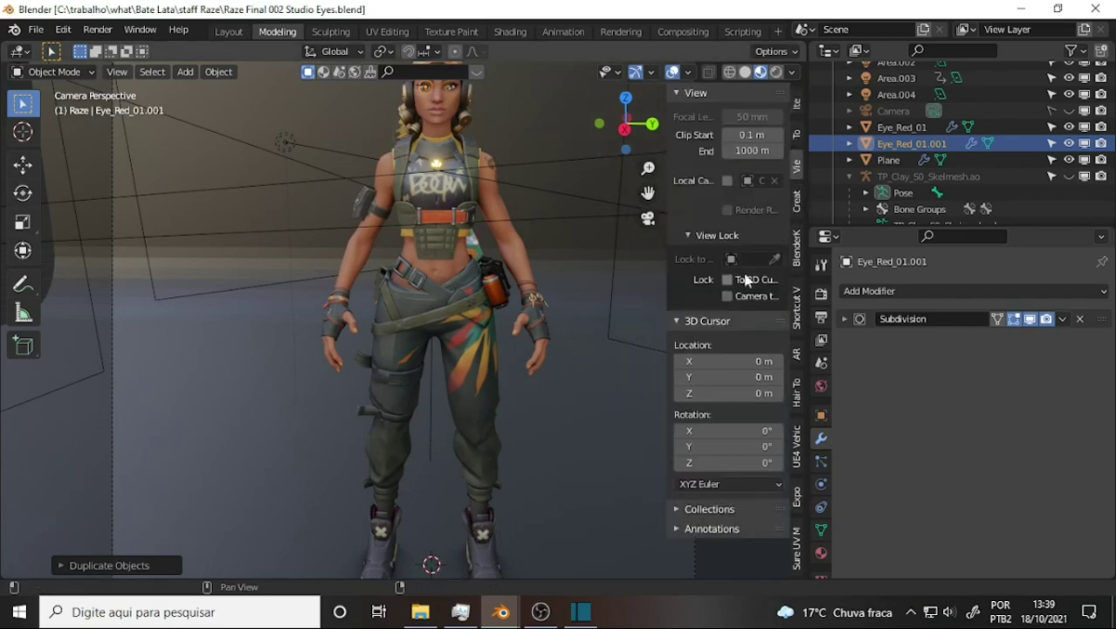
{"action": "left_click_drag", "start_coordinate": [667, 280], "coordinate": [635, 280]}
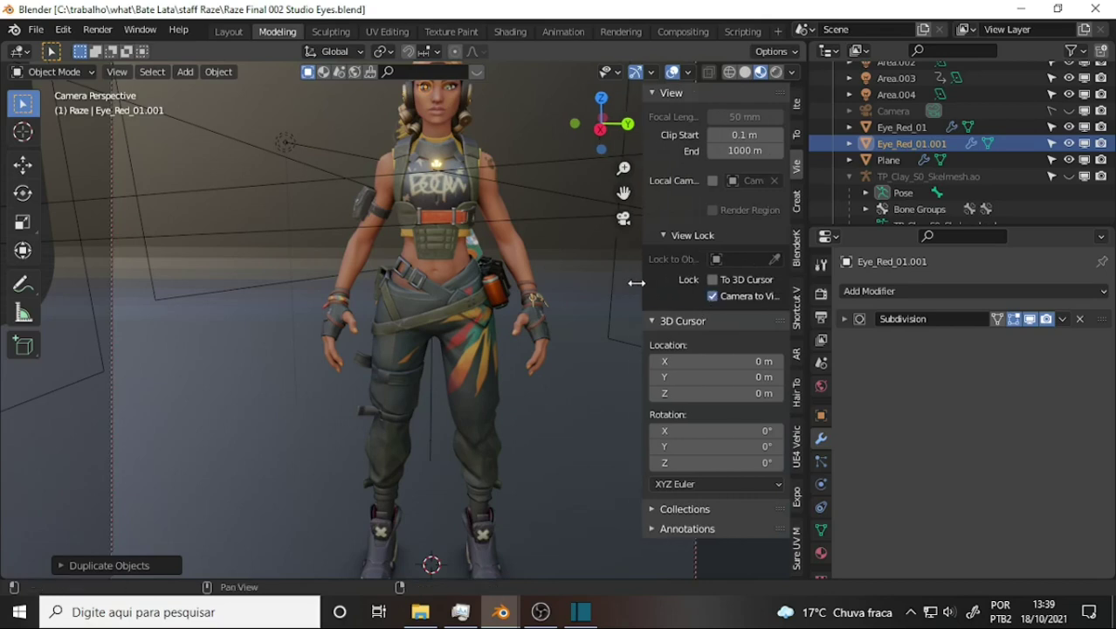
{"action": "scroll", "coordinate": [586, 226], "scroll_direction": "up", "scroll_amount": 3}
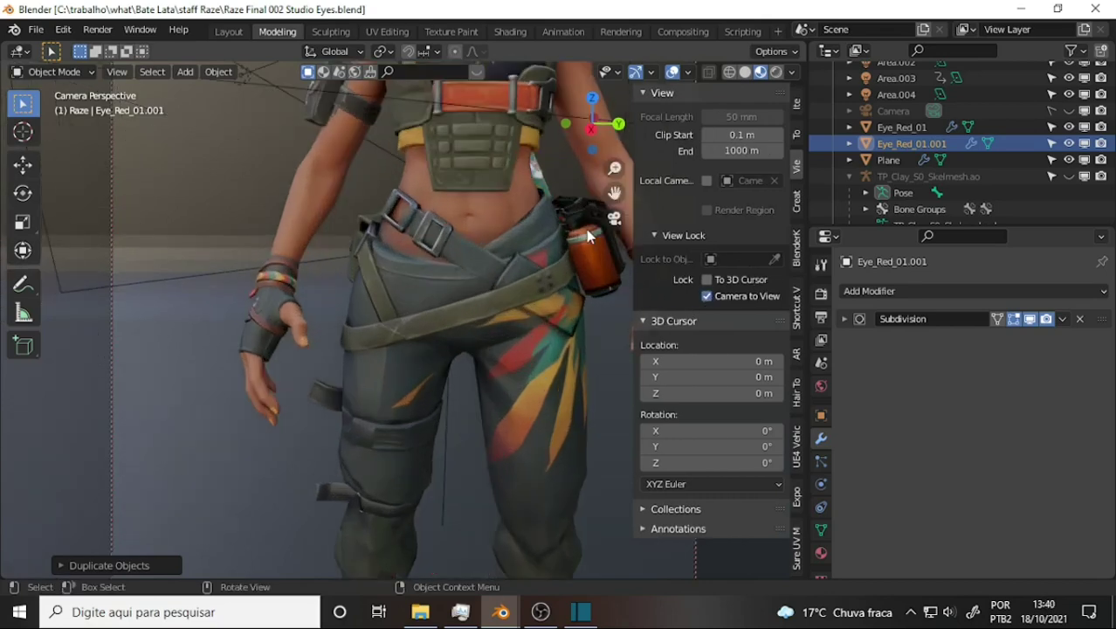
{"action": "mouse_move", "coordinate": [615, 192]}
{"action": "left_mouse_down"}
{"action": "mouse_move", "coordinate": [615, 236]}
{"action": "mouse_move", "coordinate": [532, 215]}
{"action": "left_mouse_up"}
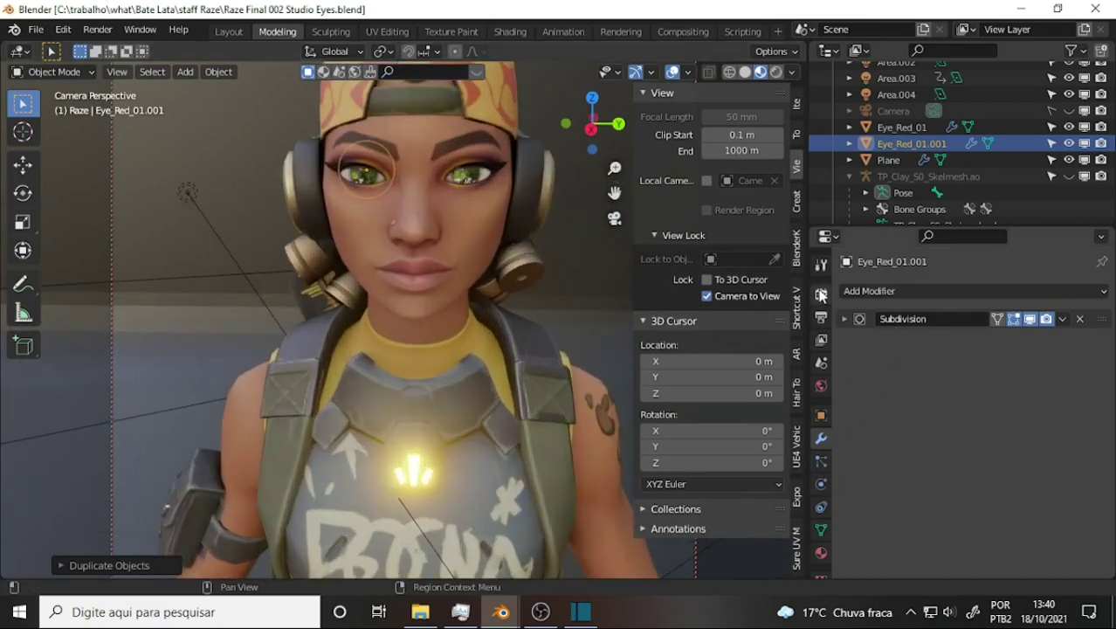
Switch the render engine to Eevee, render the face close-up, and close the render window.
{"action": "left_click", "coordinate": [821, 293]}
{"action": "left_click", "coordinate": [1029, 291]}
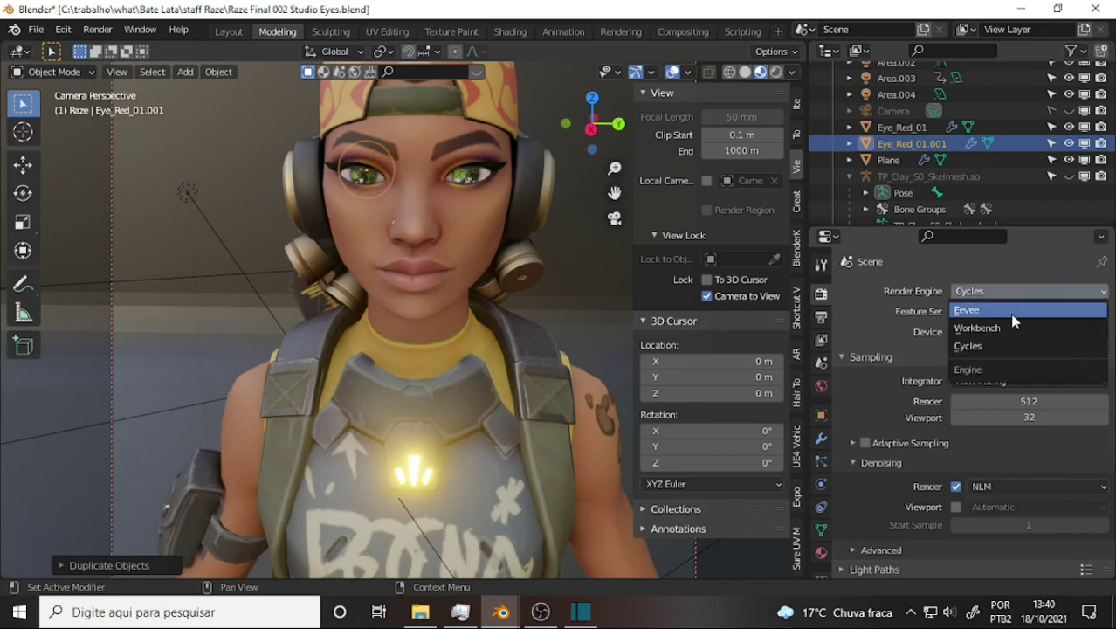
{"action": "left_click", "coordinate": [1011, 311]}
{"action": "left_click", "coordinate": [97, 30]}
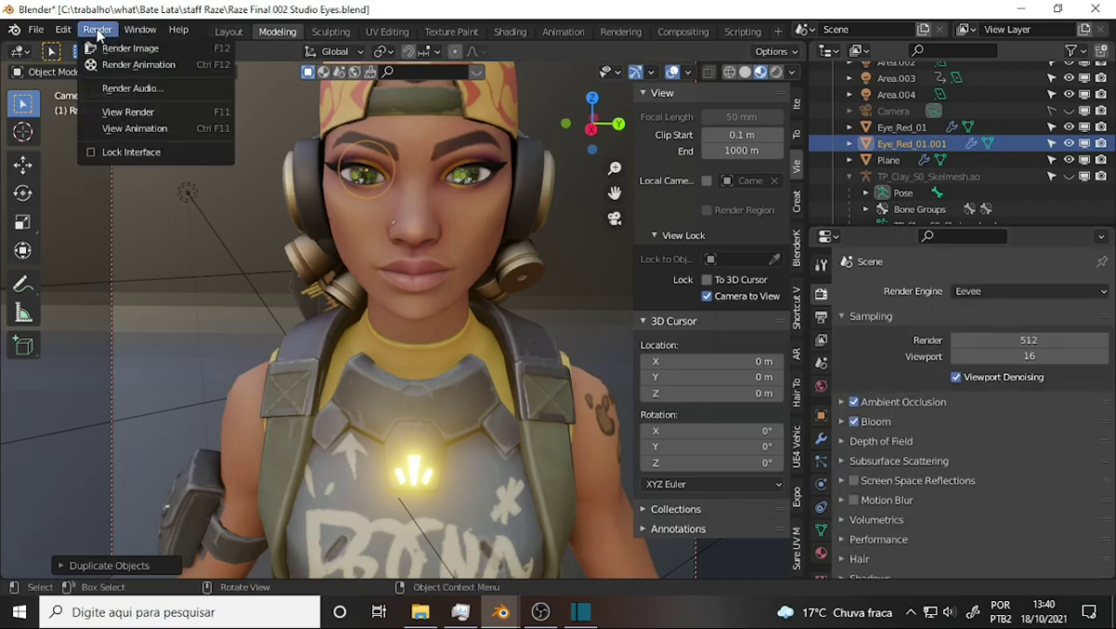
{"action": "left_click", "coordinate": [129, 48]}
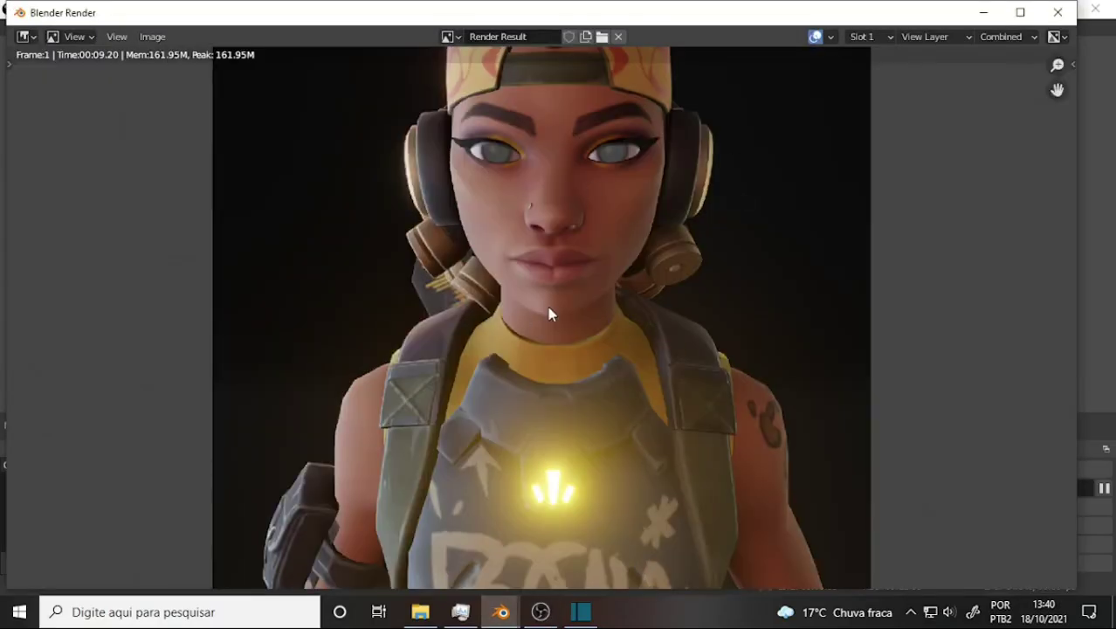
{"action": "left_click", "coordinate": [1058, 12]}
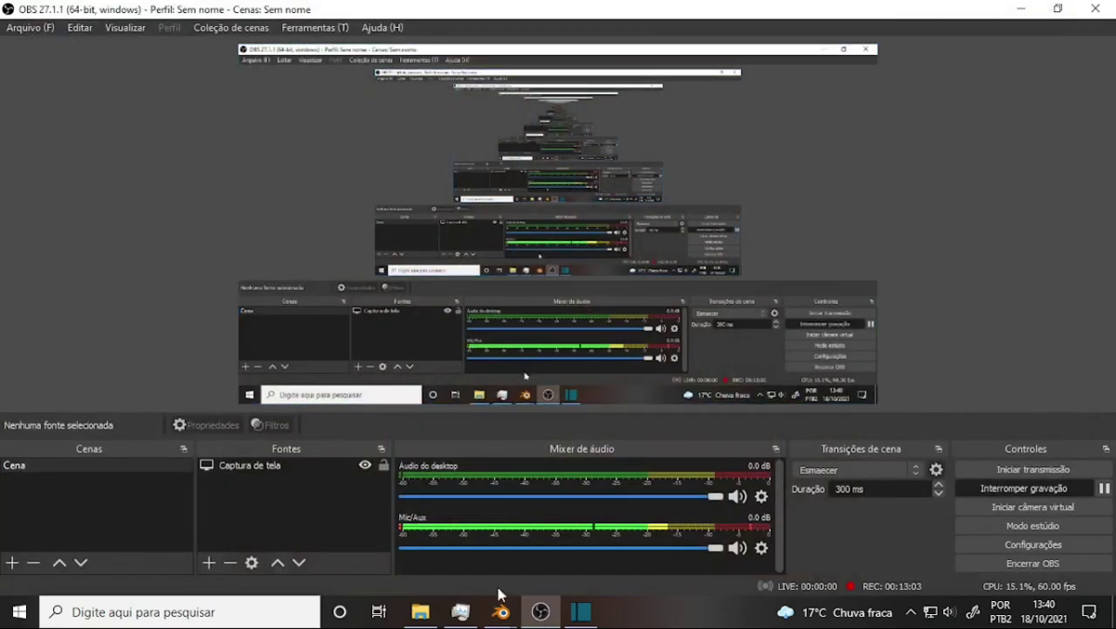
Set the render engine to Cycles with render samples lowered to 256.
{"action": "mouse_move", "coordinate": [500, 612]}
{"action": "left_click", "coordinate": [394, 568]}
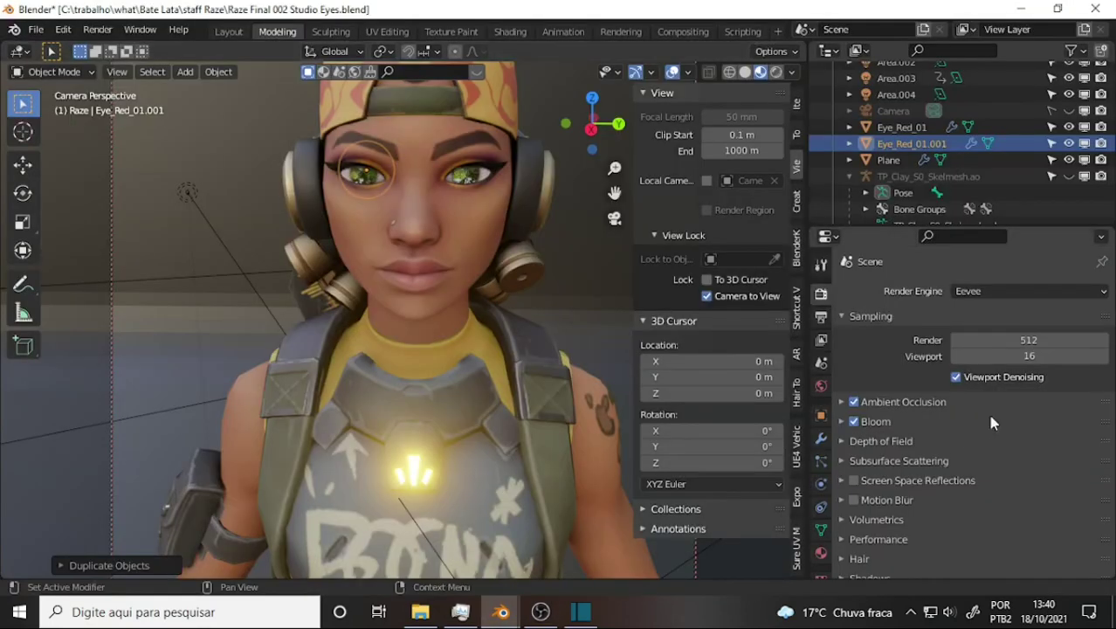
{"action": "left_click", "coordinate": [1039, 293]}
{"action": "left_click", "coordinate": [1016, 346]}
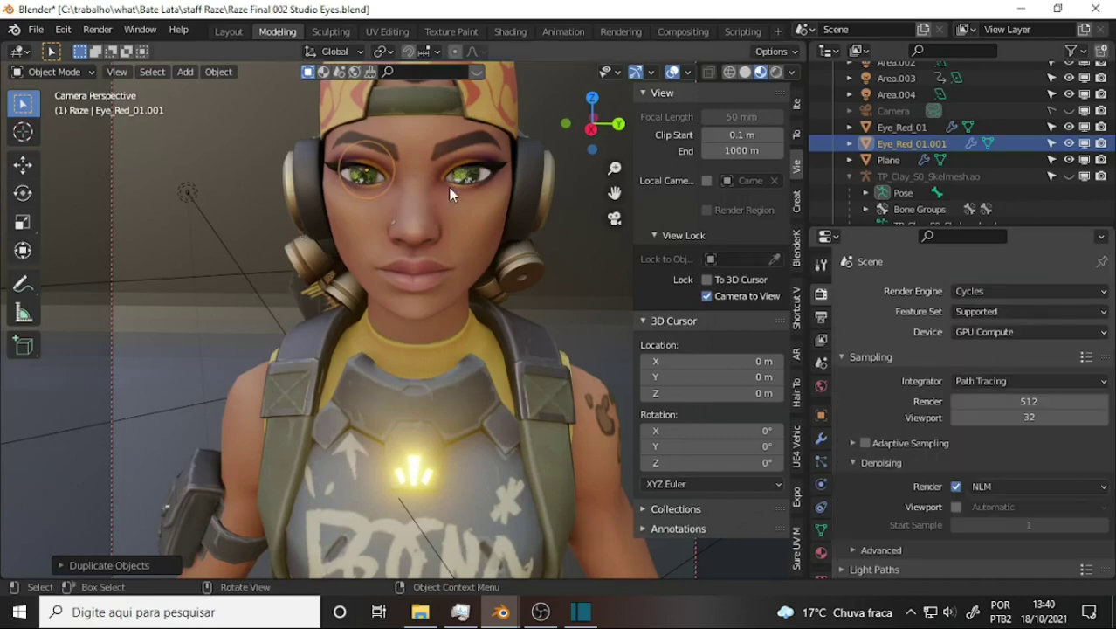
{"action": "left_click", "coordinate": [97, 29]}
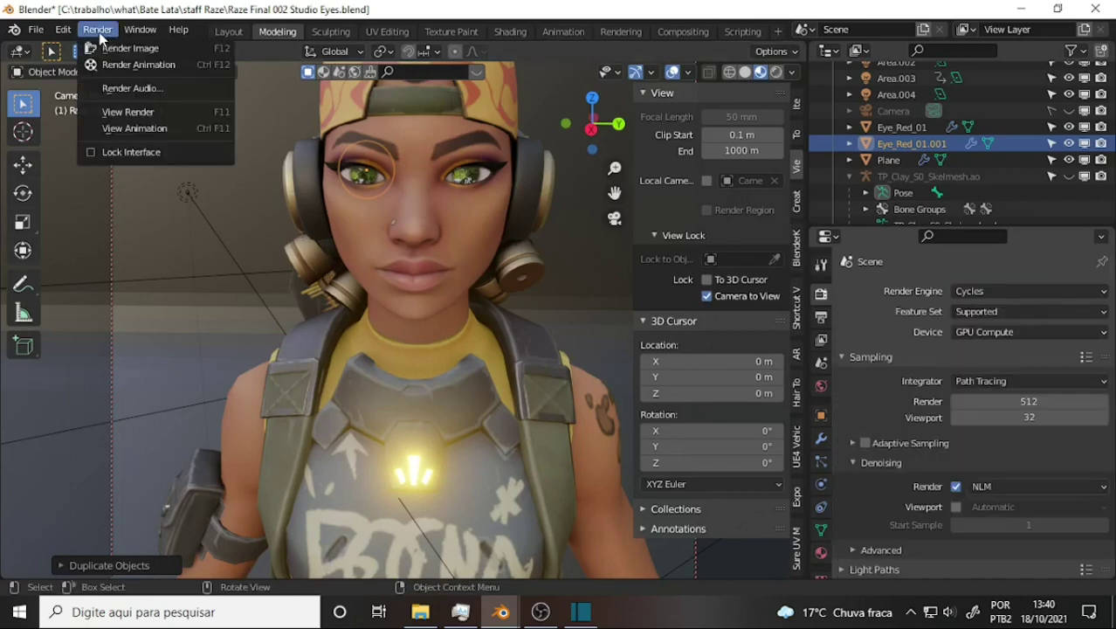
{"action": "double_click", "coordinate": [1031, 402]}
{"action": "type", "text": "256"}
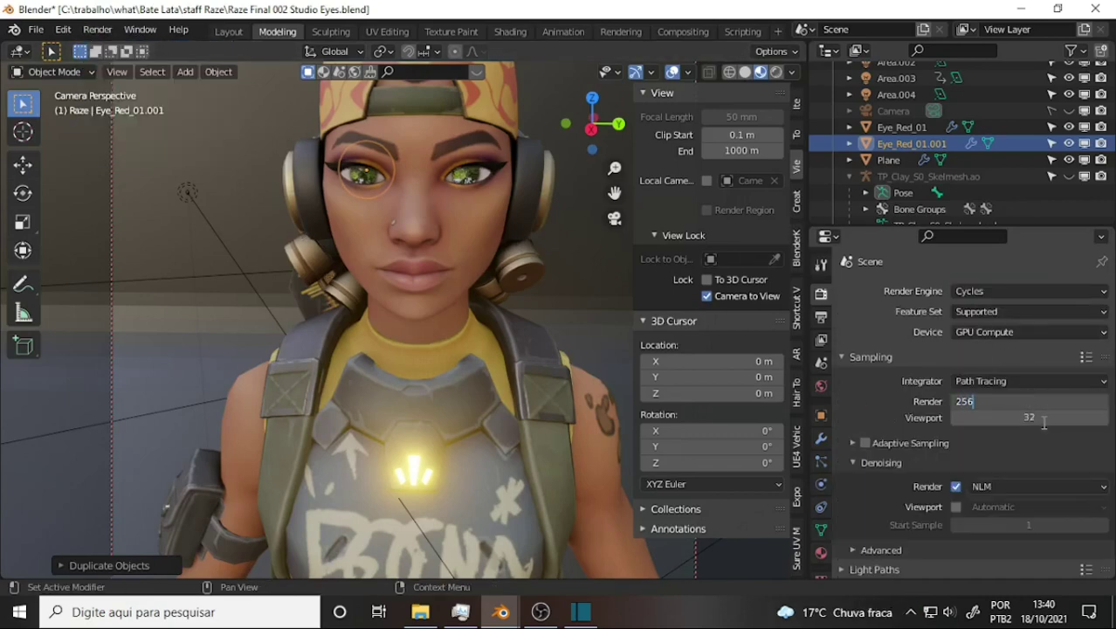
{"action": "key", "text": "Return"}
{"action": "left_click", "coordinate": [101, 33]}
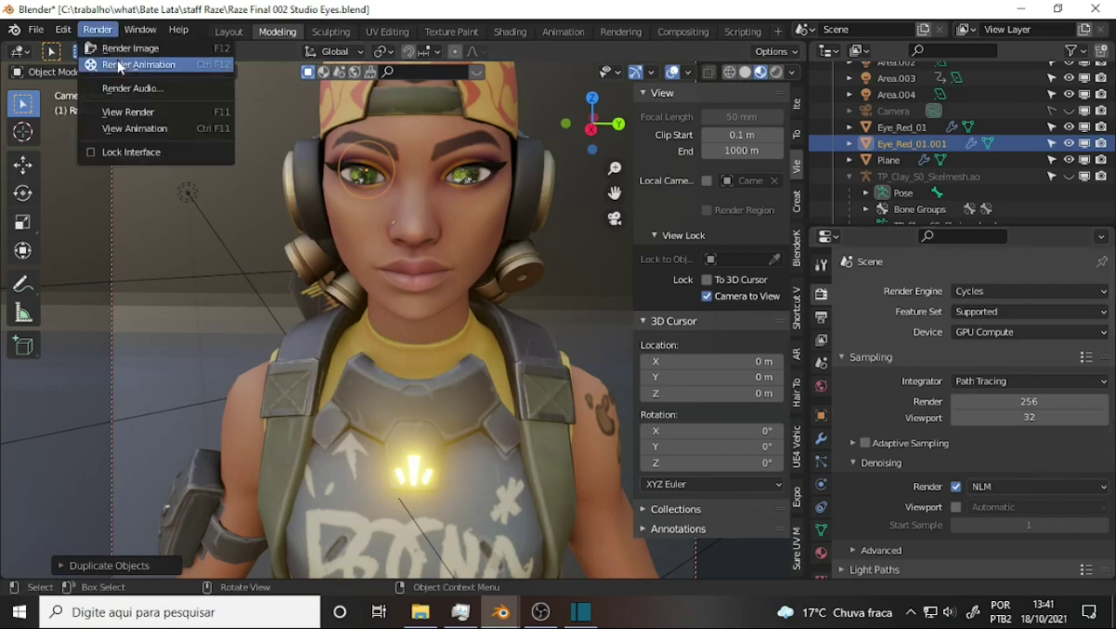
Render the face close-up in Cycles at 256 samples and watch the tiles progress.
{"action": "left_click", "coordinate": [127, 48]}
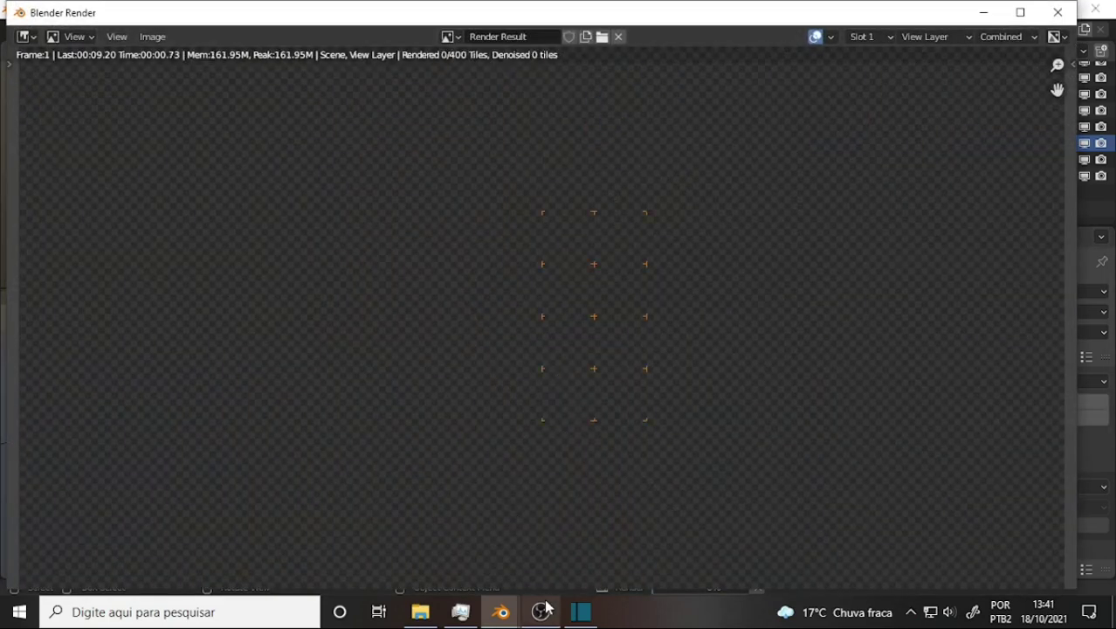
{"action": "scroll", "coordinate": [860, 237], "scroll_direction": "up", "scroll_amount": 1}
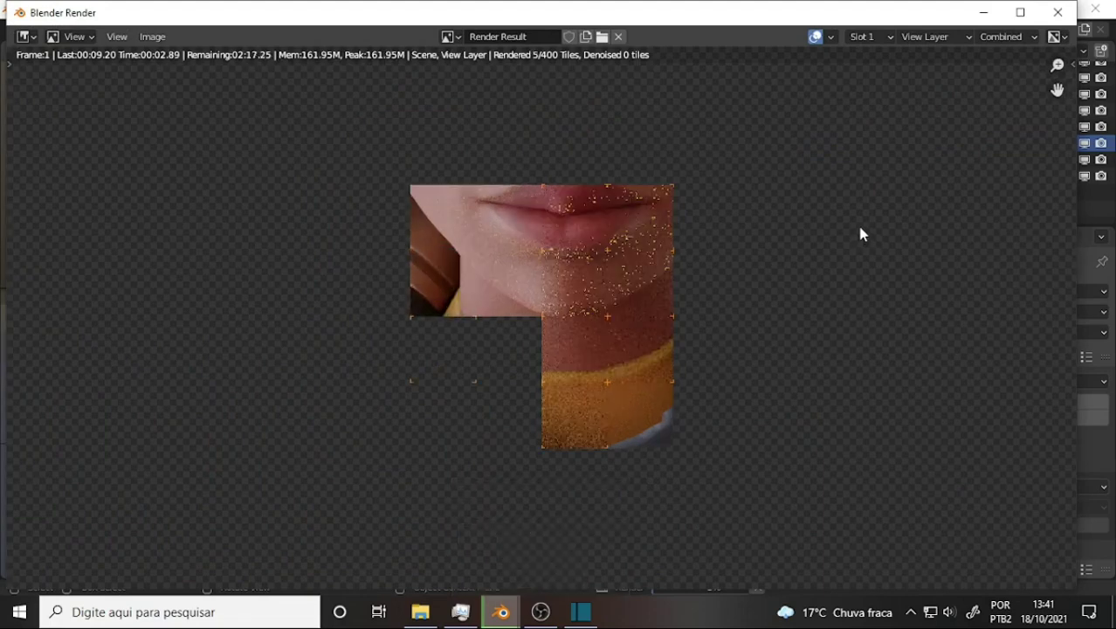
{"action": "scroll", "coordinate": [860, 234], "scroll_direction": "down", "scroll_amount": 1}
{"action": "scroll", "coordinate": [860, 232], "scroll_direction": "down", "scroll_amount": 1}
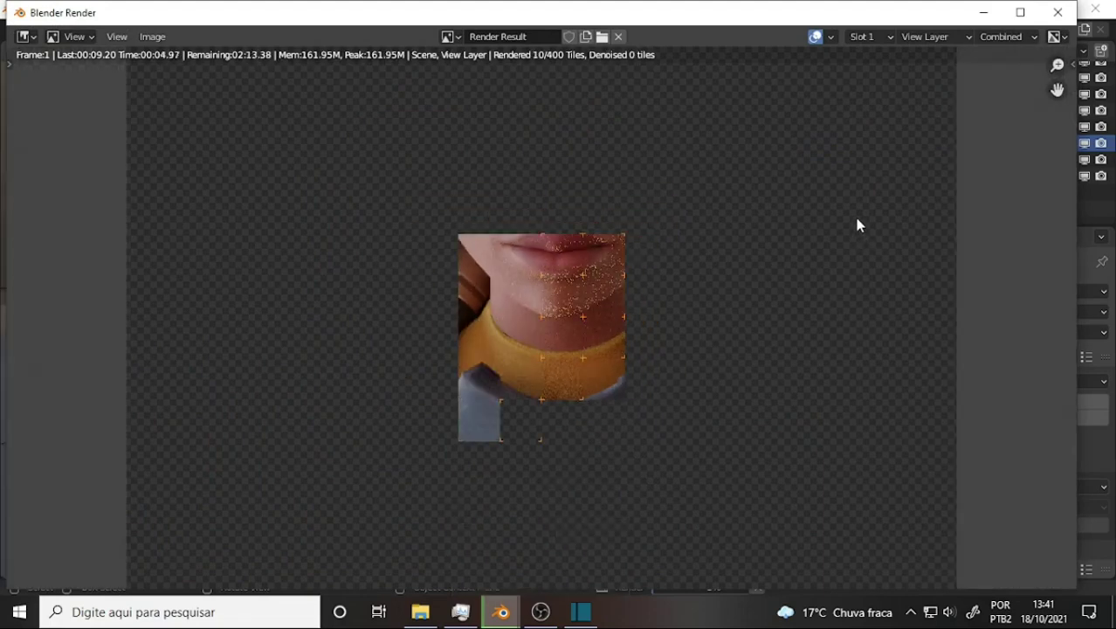